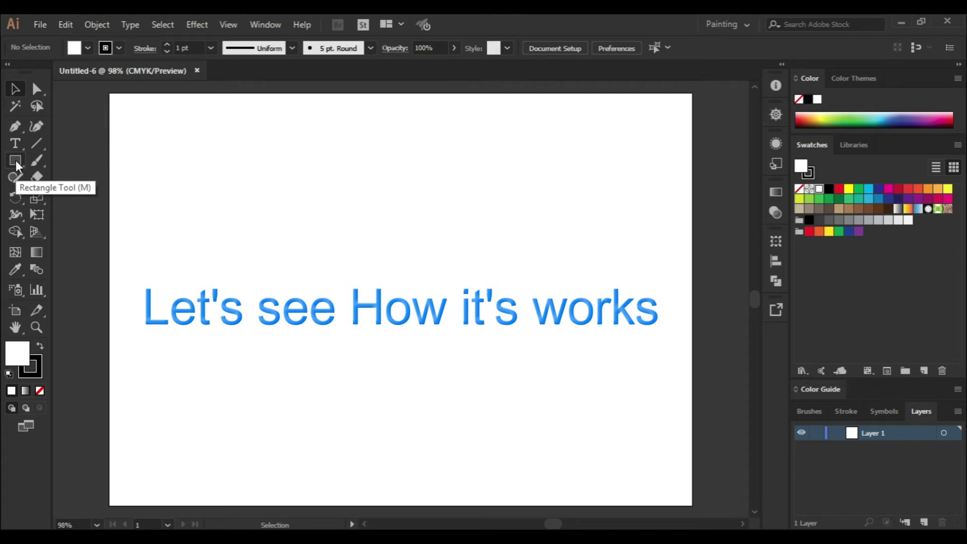
- Draw a circle with the Ellipse Tool, filled red with a 2 pt stroke
{"action": "left_click_drag", "start_coordinate": [16, 161], "coordinate": [59, 192]}
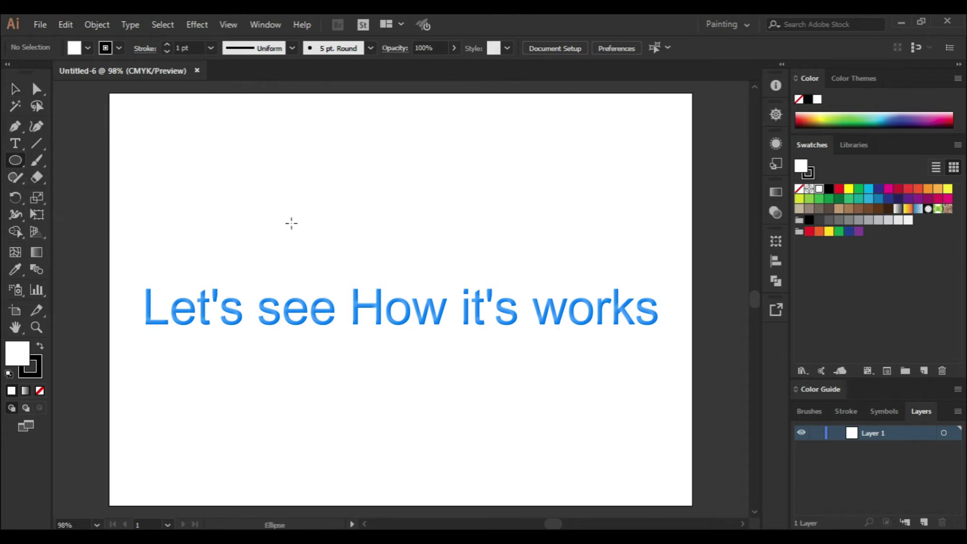
{"action": "left_click_drag", "start_coordinate": [278, 210], "coordinate": [464, 397]}
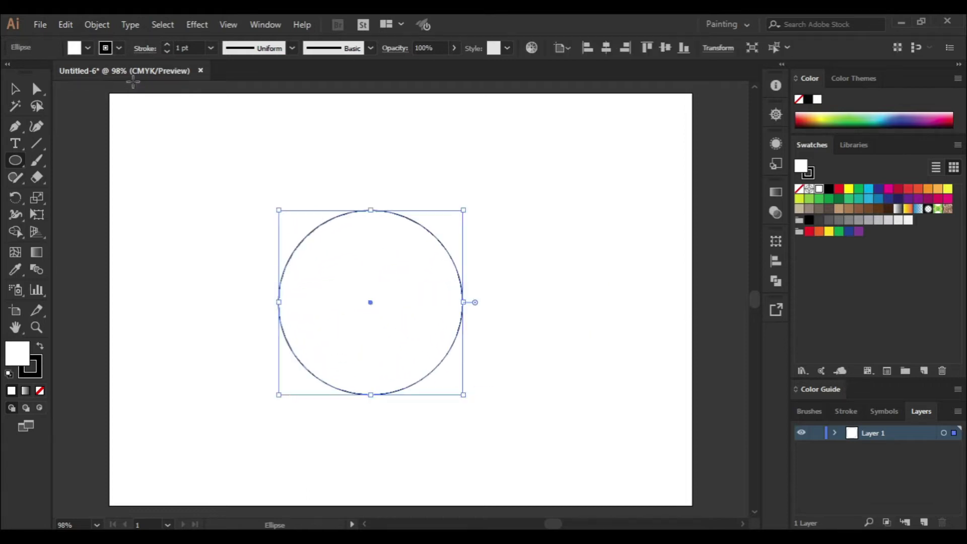
{"action": "left_click", "coordinate": [167, 44]}
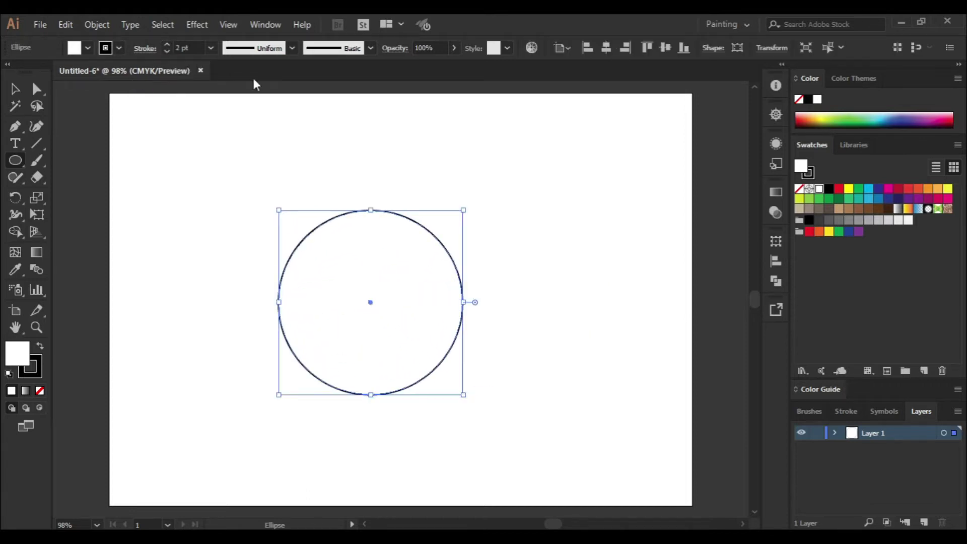
{"action": "left_click", "coordinate": [838, 189]}
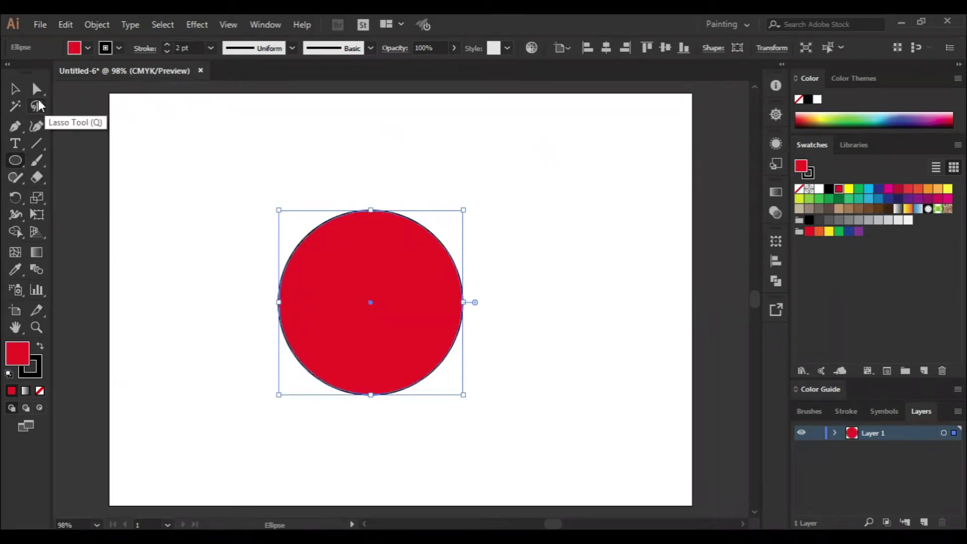
- Centre the red circle horizontally and vertically on the artboard
{"action": "left_click", "coordinate": [15, 90]}
{"action": "left_click", "coordinate": [463, 185]}
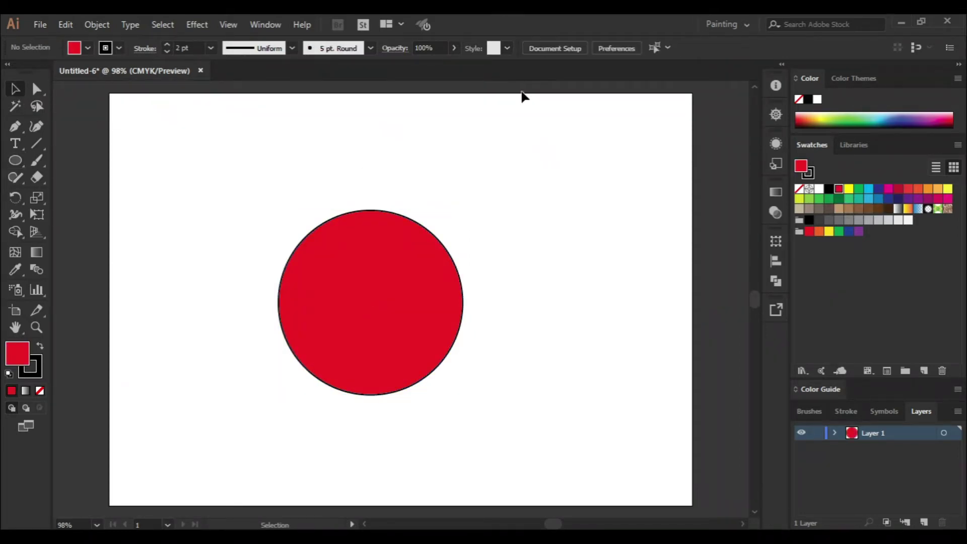
{"action": "left_click", "coordinate": [397, 273]}
{"action": "left_click", "coordinate": [606, 47]}
{"action": "left_click", "coordinate": [665, 47]}
{"action": "left_click", "coordinate": [558, 257]}
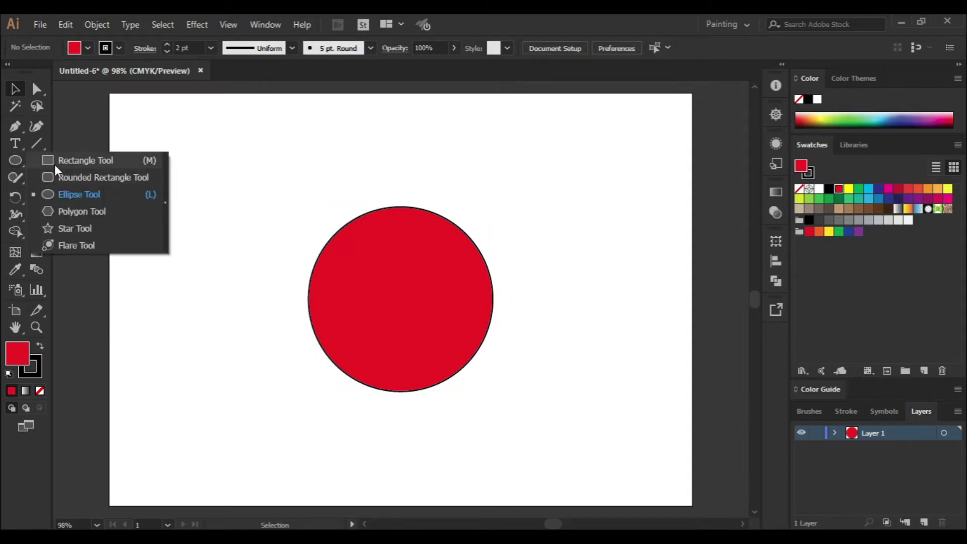
- Draw a yellow-filled square and position it over the red circle's upper right
{"action": "left_click_drag", "start_coordinate": [15, 160], "coordinate": [55, 159]}
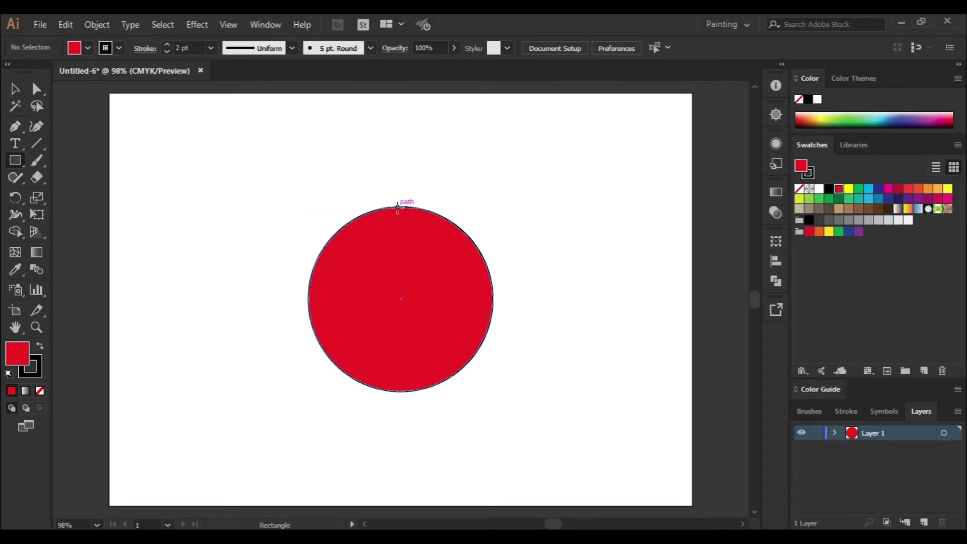
{"action": "mouse_move", "coordinate": [399, 195]}
{"action": "left_mouse_down"}
{"action": "mouse_move", "coordinate": [430, 265]}
{"action": "mouse_move", "coordinate": [543, 308]}
{"action": "mouse_move", "coordinate": [515, 308]}
{"action": "mouse_move", "coordinate": [553, 333]}
{"action": "mouse_move", "coordinate": [573, 366]}
{"action": "left_mouse_up"}
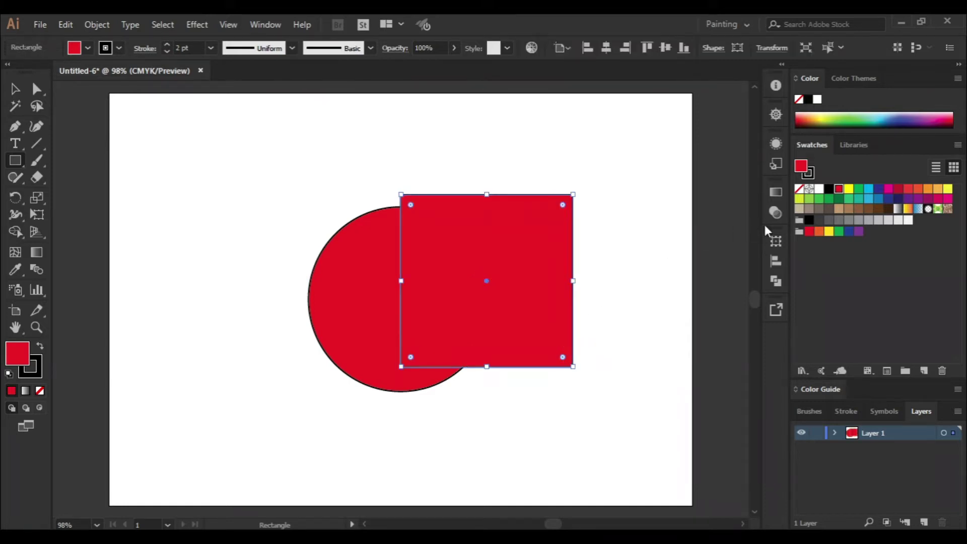
{"action": "left_click", "coordinate": [848, 189]}
{"action": "key", "text": "v"}
{"action": "left_click_drag", "start_coordinate": [484, 249], "coordinate": [460, 222]}
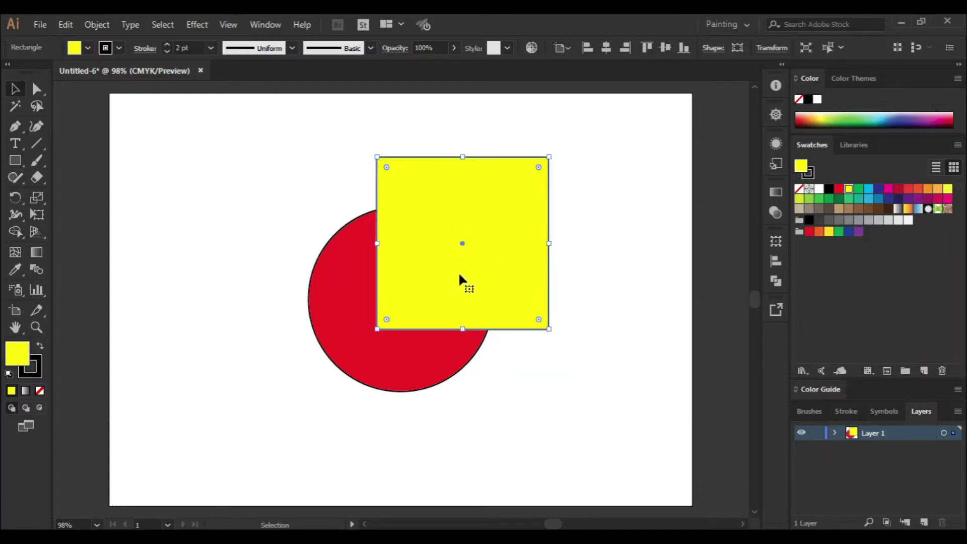
{"action": "left_click_drag", "start_coordinate": [456, 277], "coordinate": [452, 277]}
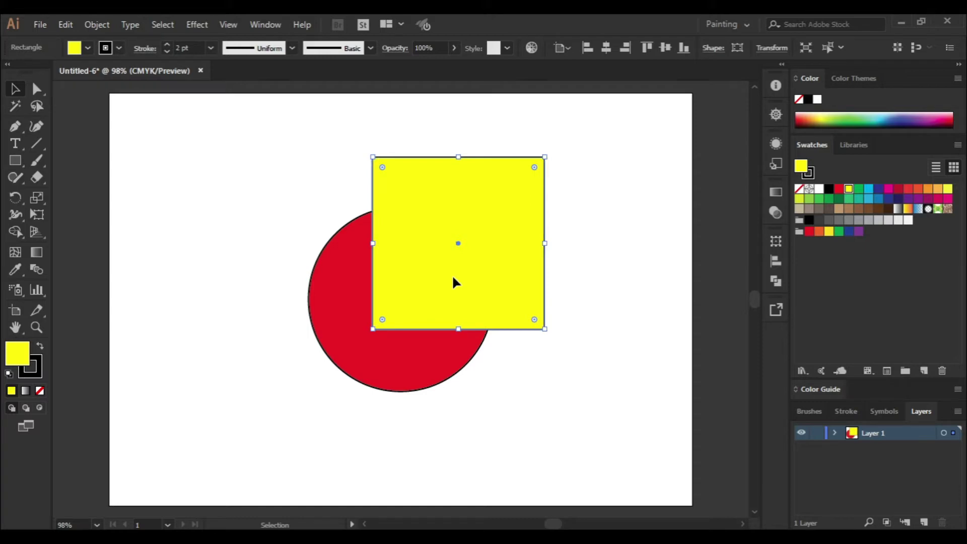
{"action": "left_click", "coordinate": [518, 361]}
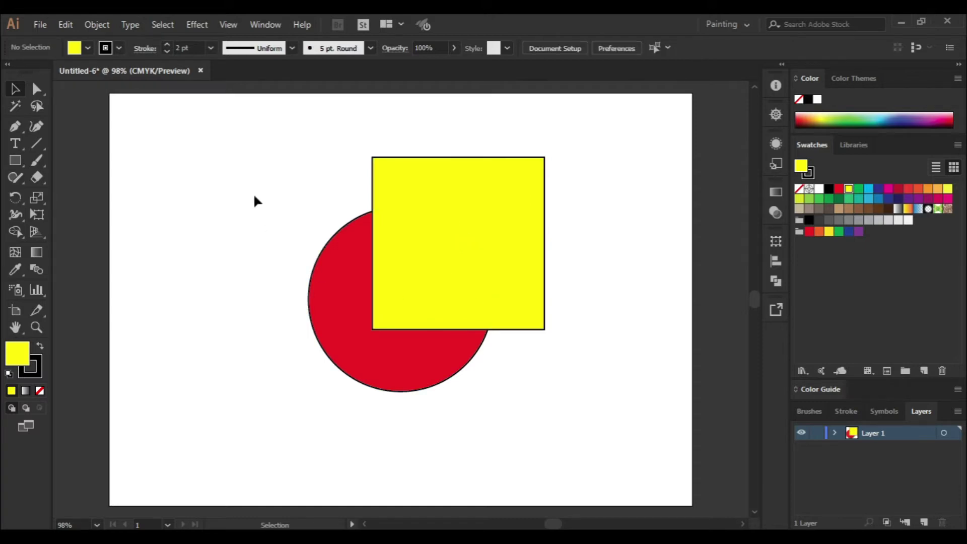
- Move the circle and square together slightly down and to the left
{"action": "left_click_drag", "start_coordinate": [250, 140], "coordinate": [583, 462]}
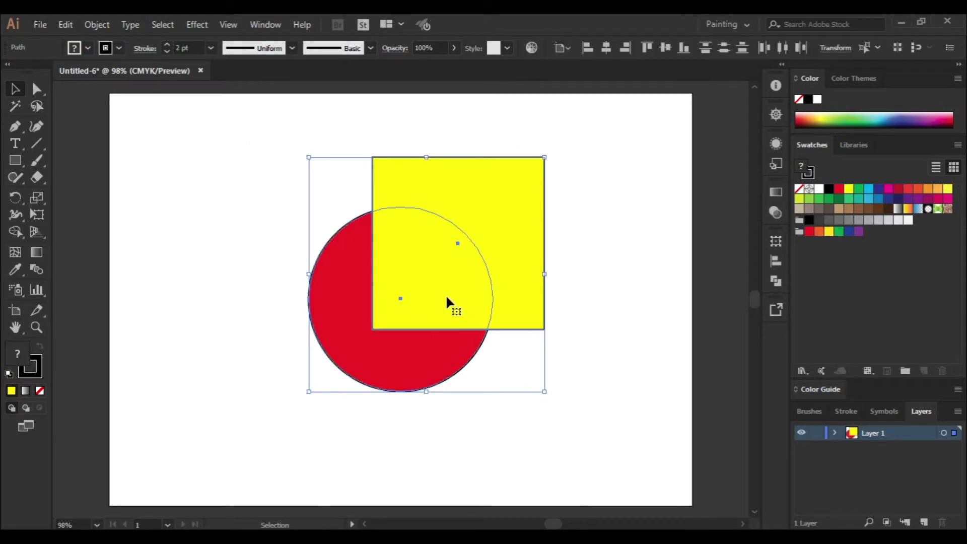
{"action": "left_click_drag", "start_coordinate": [445, 301], "coordinate": [434, 313]}
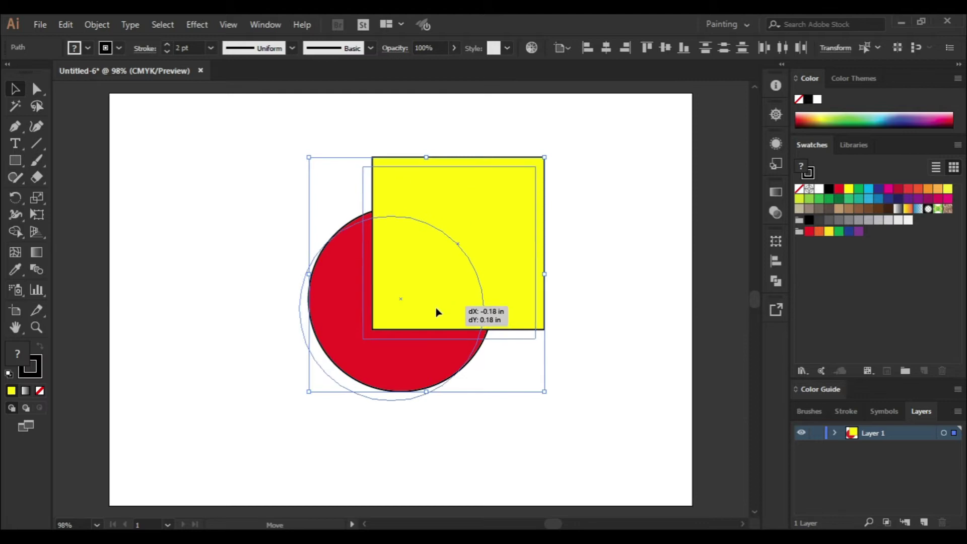
{"action": "left_click", "coordinate": [681, 276]}
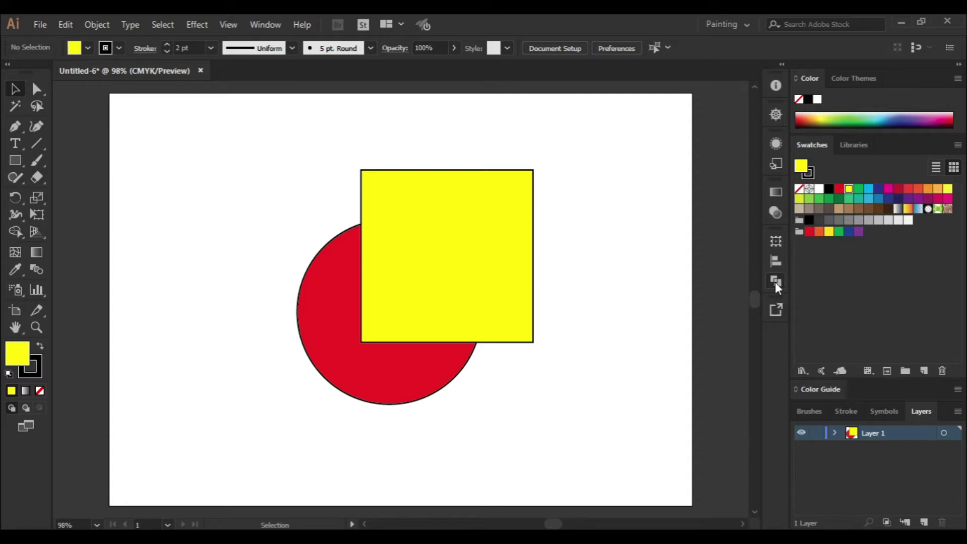
- Show the Pathfinder panel from the Window menu and dock
{"action": "left_click", "coordinate": [265, 24]}
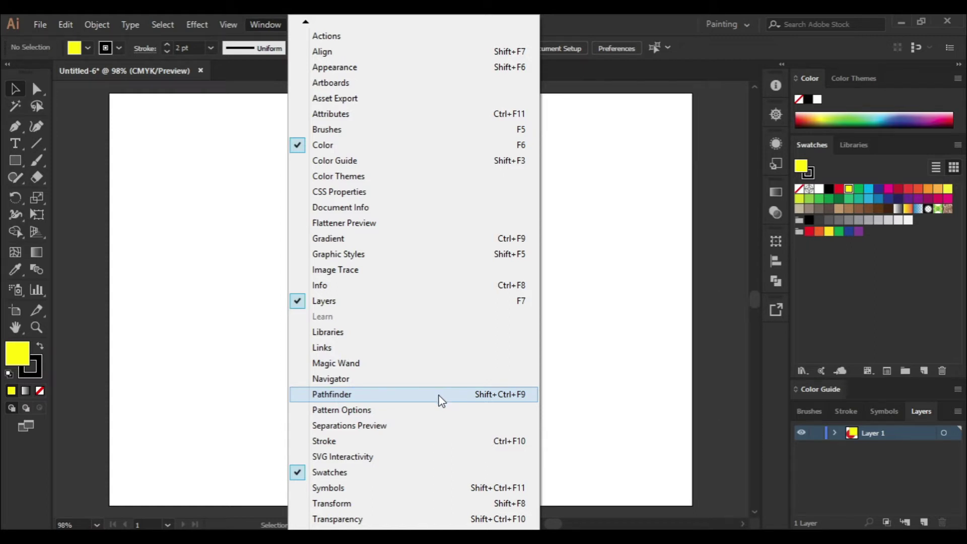
{"action": "left_click", "coordinate": [725, 328]}
{"action": "left_click", "coordinate": [779, 281]}
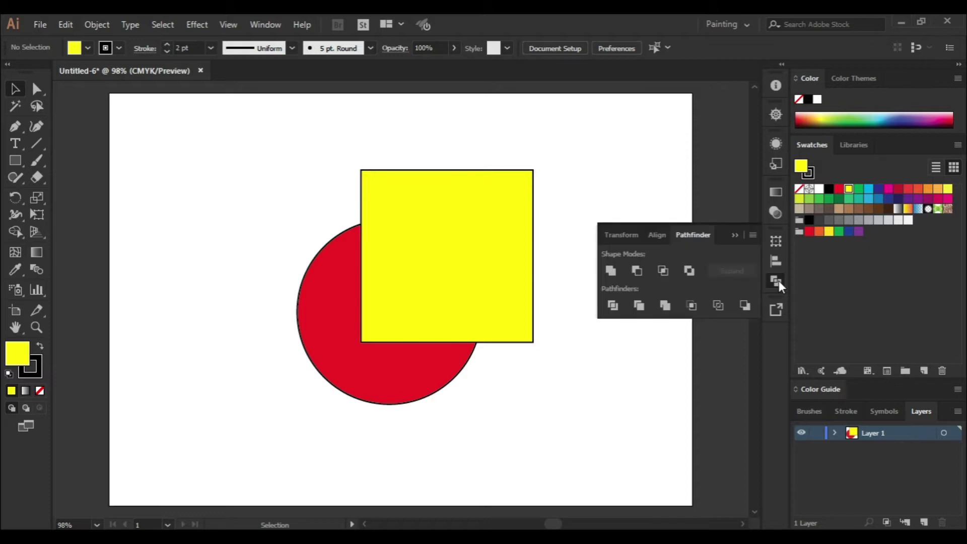
- Select the red circle and yellow square and apply Unite to merge them
{"action": "mouse_move", "coordinate": [263, 145]}
{"action": "left_mouse_down"}
{"action": "mouse_move", "coordinate": [394, 296]}
{"action": "mouse_move", "coordinate": [567, 459]}
{"action": "left_mouse_up"}
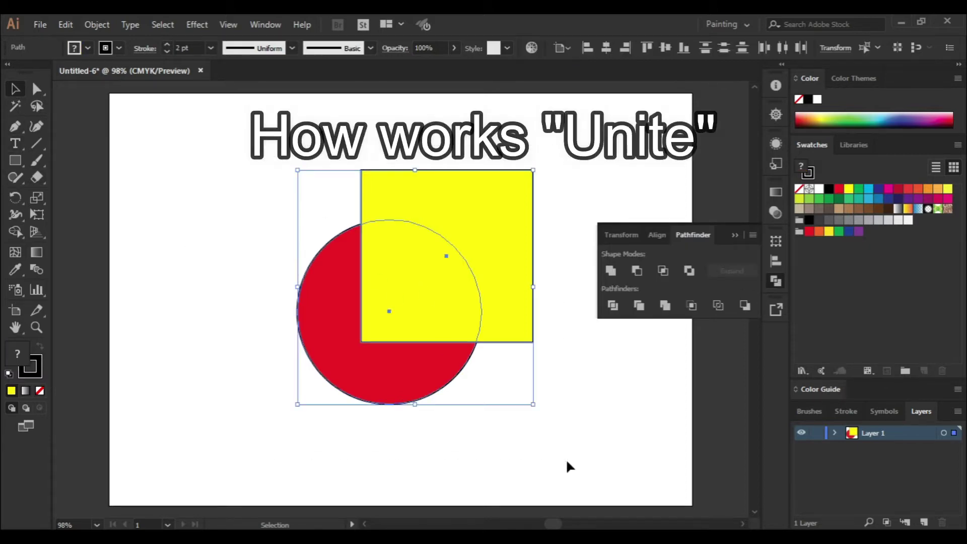
{"action": "left_click", "coordinate": [611, 270]}
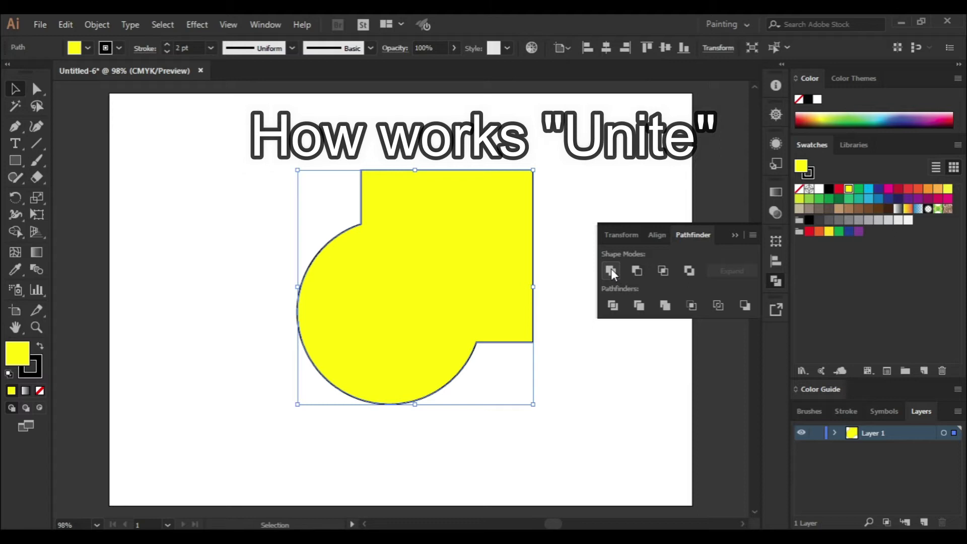
{"action": "left_click", "coordinate": [578, 393]}
{"action": "left_click", "coordinate": [396, 338]}
{"action": "left_click", "coordinate": [580, 394]}
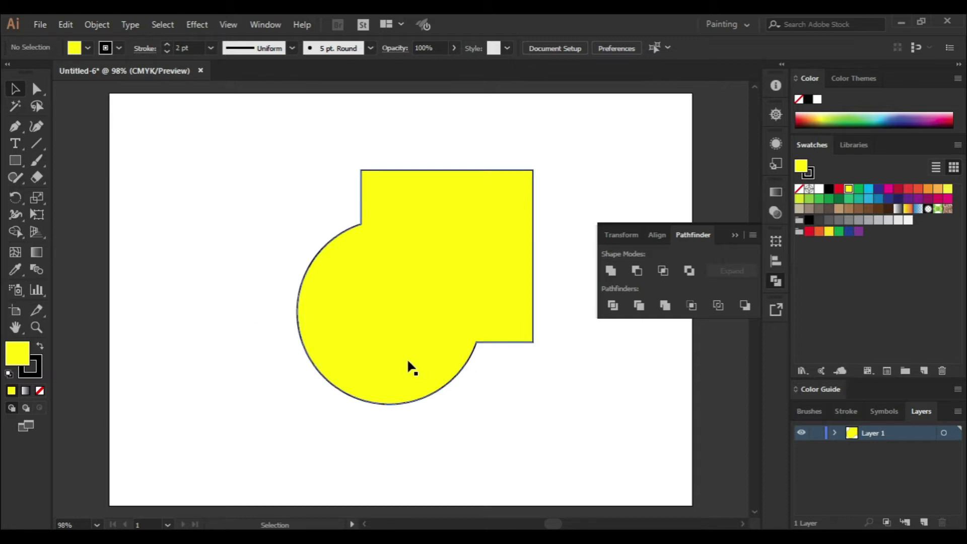
- Undo the Unite and select both restored shapes
{"action": "key", "text": "ctrl+z"}
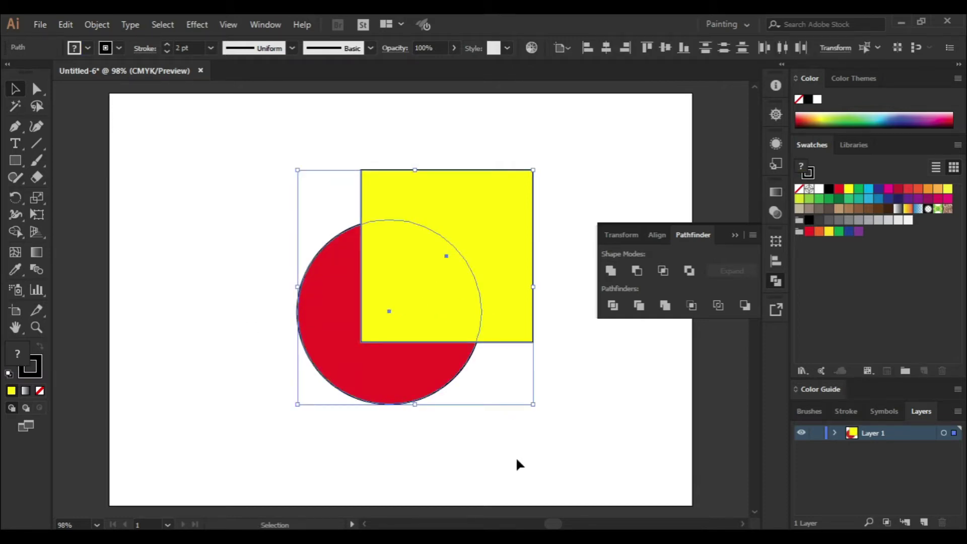
{"action": "left_click", "coordinate": [519, 464]}
{"action": "left_click_drag", "start_coordinate": [270, 143], "coordinate": [549, 459]}
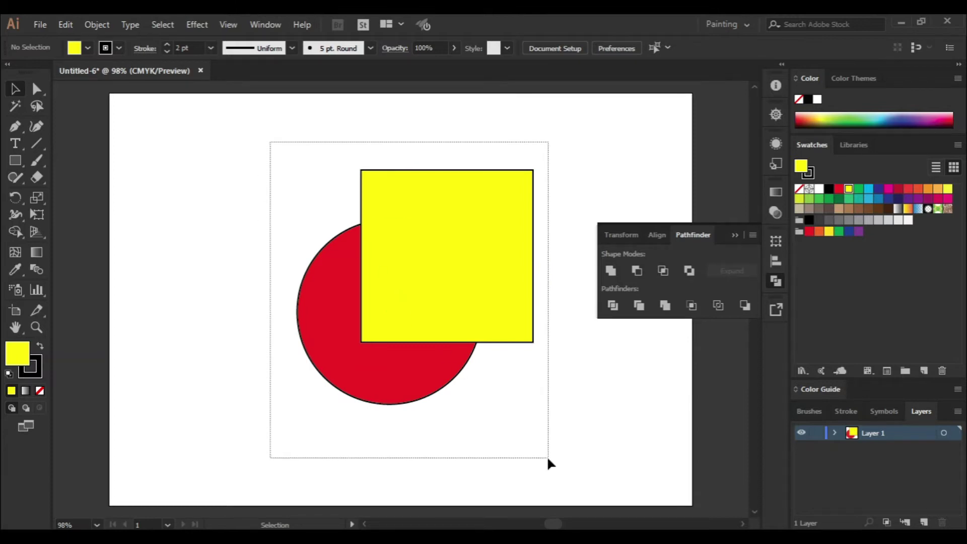
- Apply Minus Front to cut the square from the circle, then undo it
{"action": "left_click", "coordinate": [636, 271]}
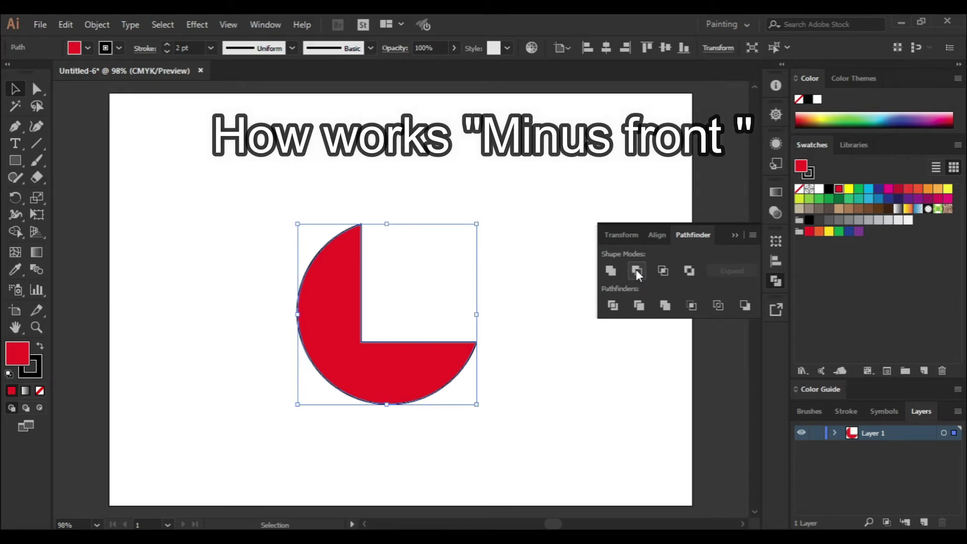
{"action": "left_click", "coordinate": [519, 399]}
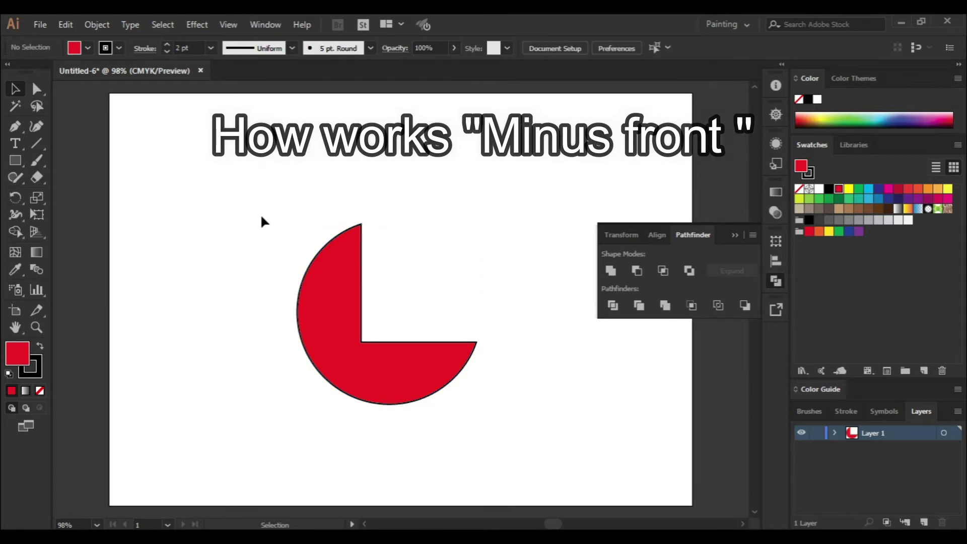
{"action": "left_click_drag", "start_coordinate": [261, 217], "coordinate": [534, 473]}
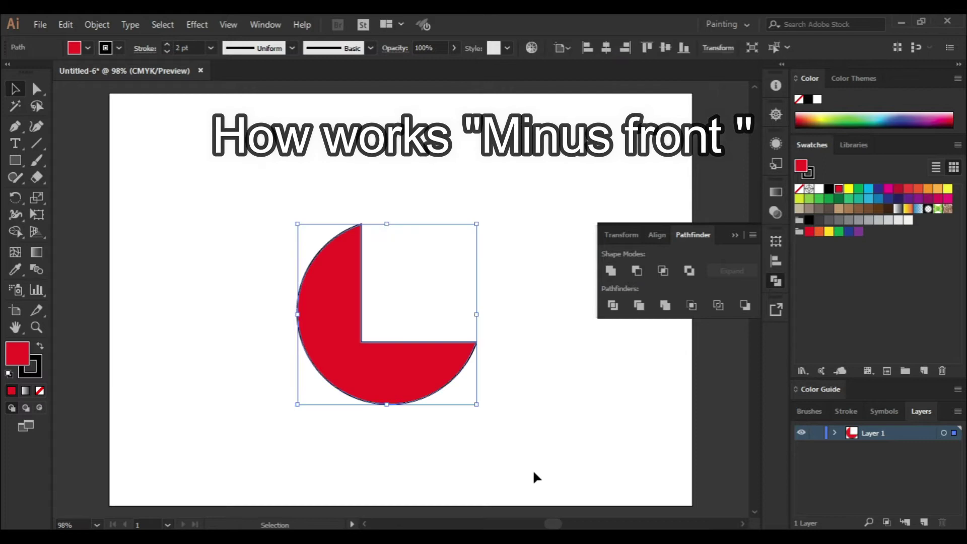
{"action": "left_click", "coordinate": [537, 390]}
{"action": "left_click_drag", "start_coordinate": [180, 171], "coordinate": [519, 461]}
{"action": "left_click", "coordinate": [552, 403]}
{"action": "key", "text": "ctrl+z"}
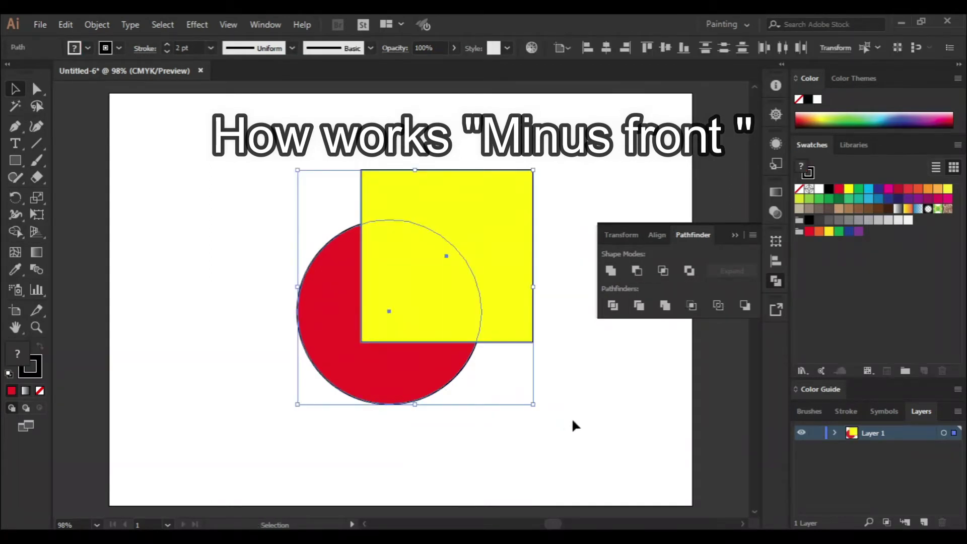
{"action": "left_click", "coordinate": [581, 427]}
{"action": "left_click_drag", "start_coordinate": [285, 141], "coordinate": [553, 476]}
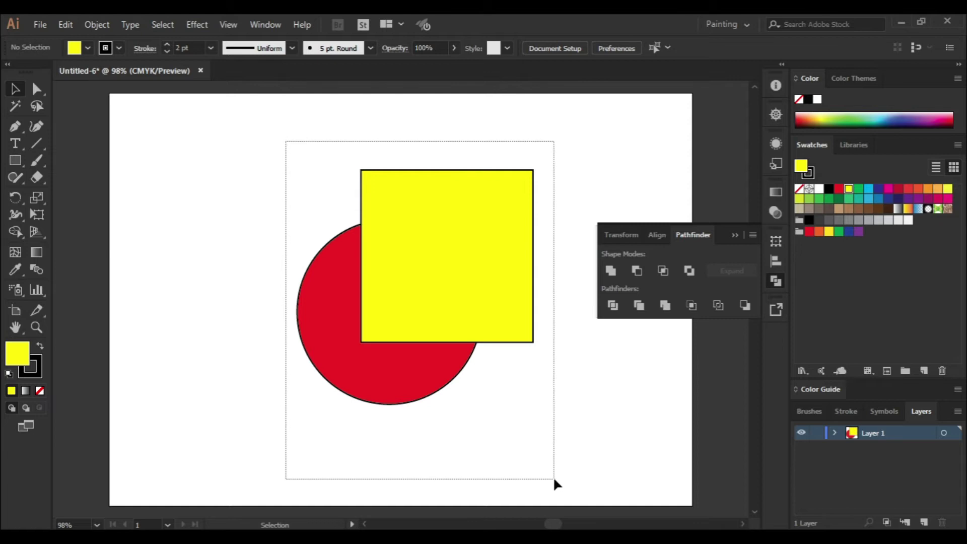
{"action": "left_click", "coordinate": [662, 271]}
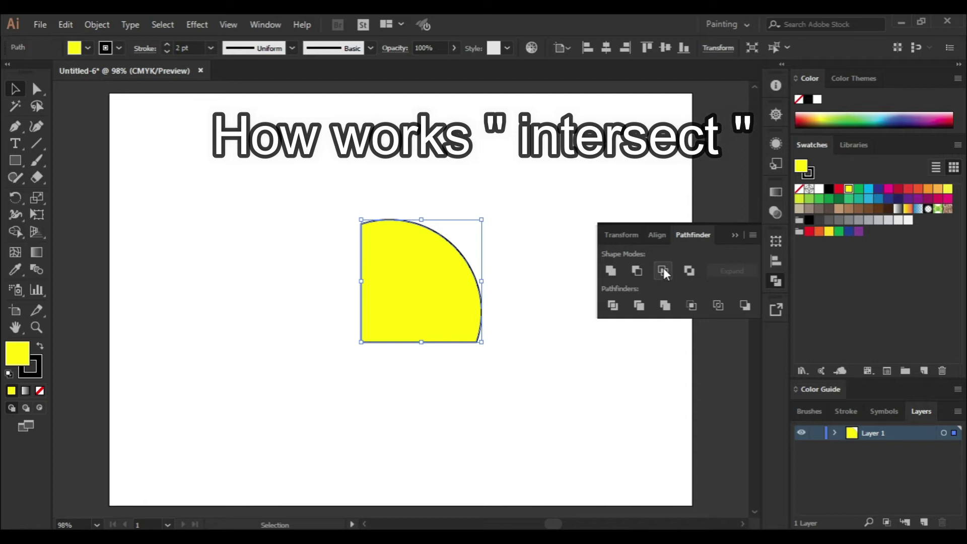
{"action": "left_click", "coordinate": [404, 398]}
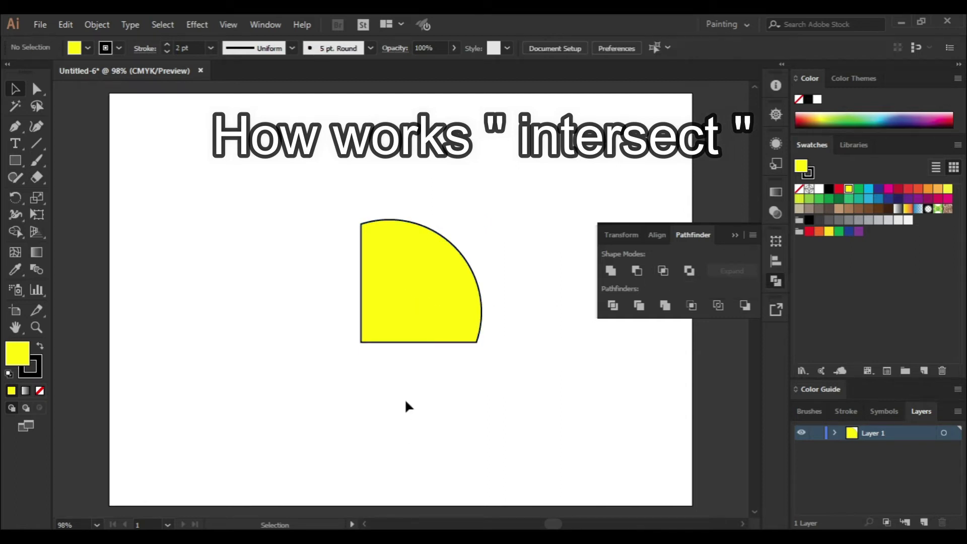
{"action": "left_click", "coordinate": [421, 307]}
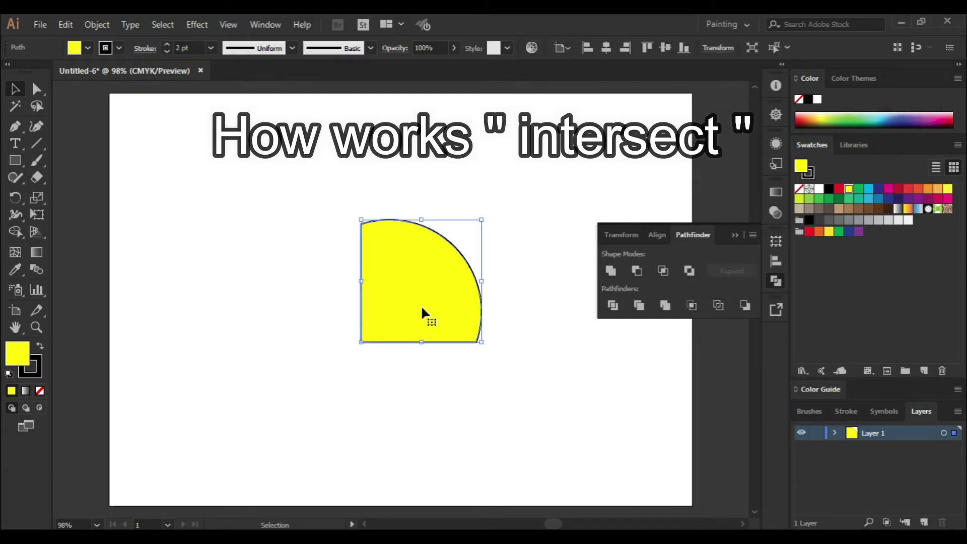
{"action": "left_click", "coordinate": [450, 399]}
{"action": "key", "text": "ctrl+z"}
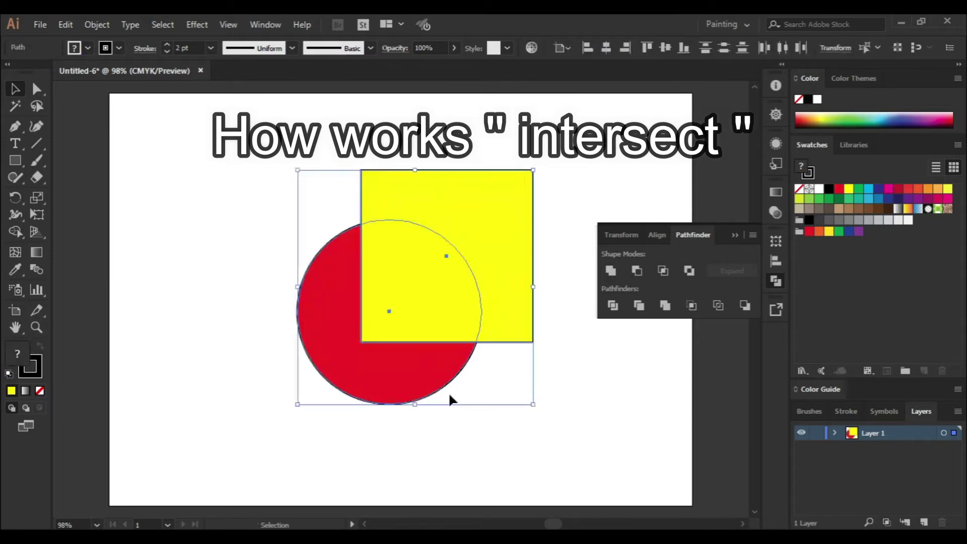
- Apply Exclude to the shapes and ungroup the result into separate pieces
{"action": "left_click", "coordinate": [689, 275]}
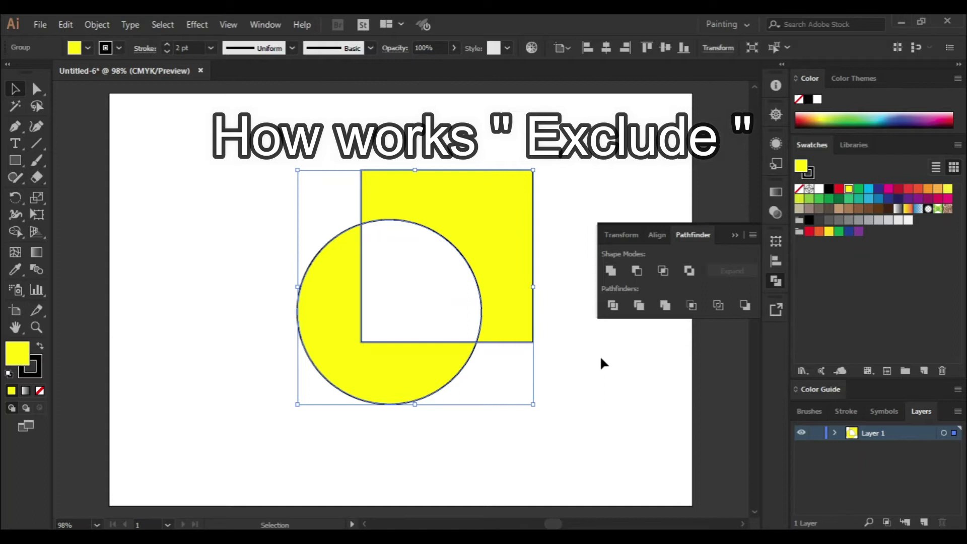
{"action": "left_click", "coordinate": [572, 401]}
{"action": "left_click", "coordinate": [425, 349]}
{"action": "right_click", "coordinate": [493, 239]}
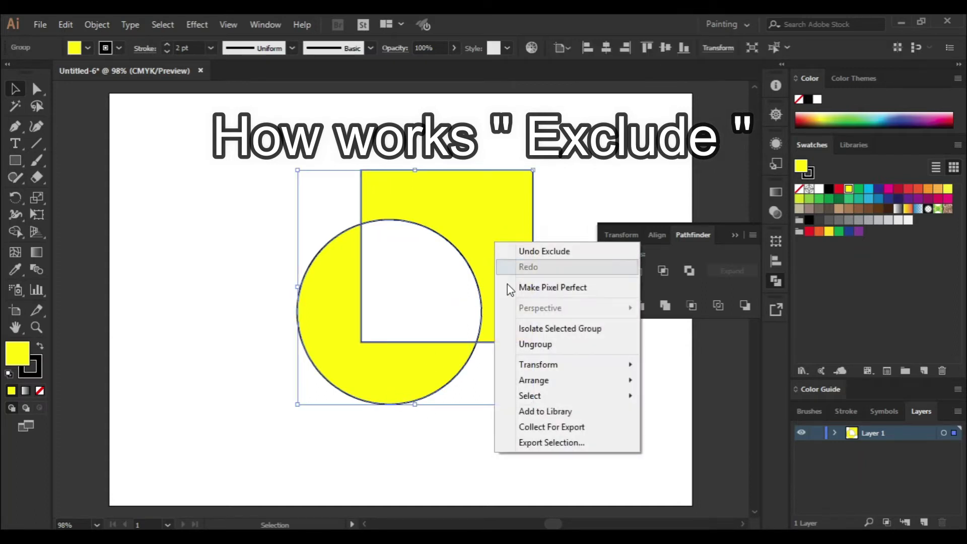
{"action": "left_click", "coordinate": [519, 342]}
- Pull the pieces apart, recolour the circle piece red, and fit them back together
{"action": "left_click_drag", "start_coordinate": [493, 235], "coordinate": [532, 165]}
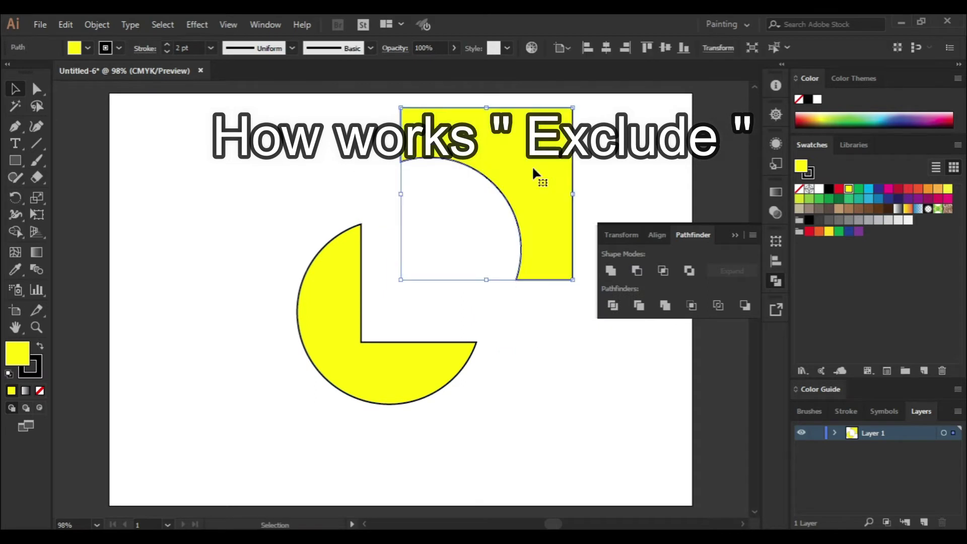
{"action": "left_click_drag", "start_coordinate": [342, 364], "coordinate": [268, 369]}
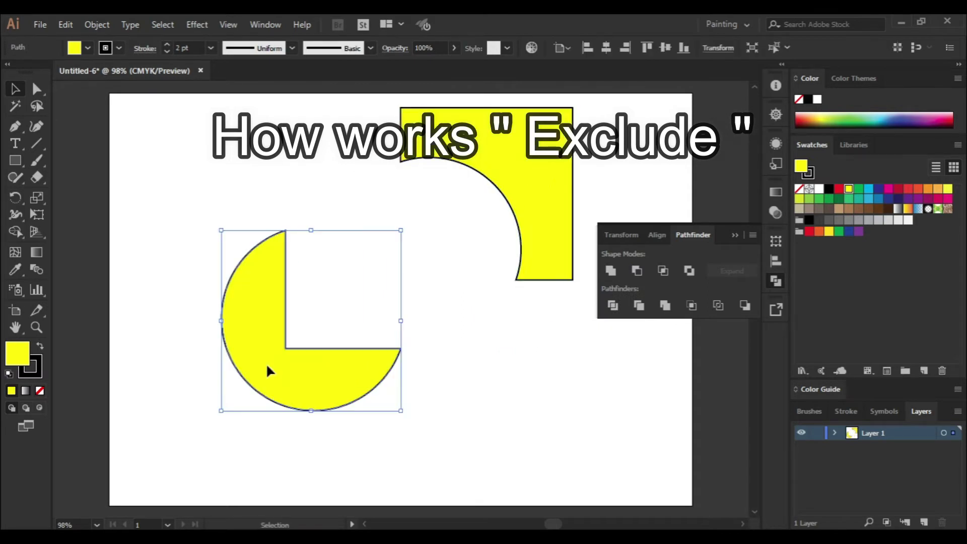
{"action": "left_click", "coordinate": [839, 190]}
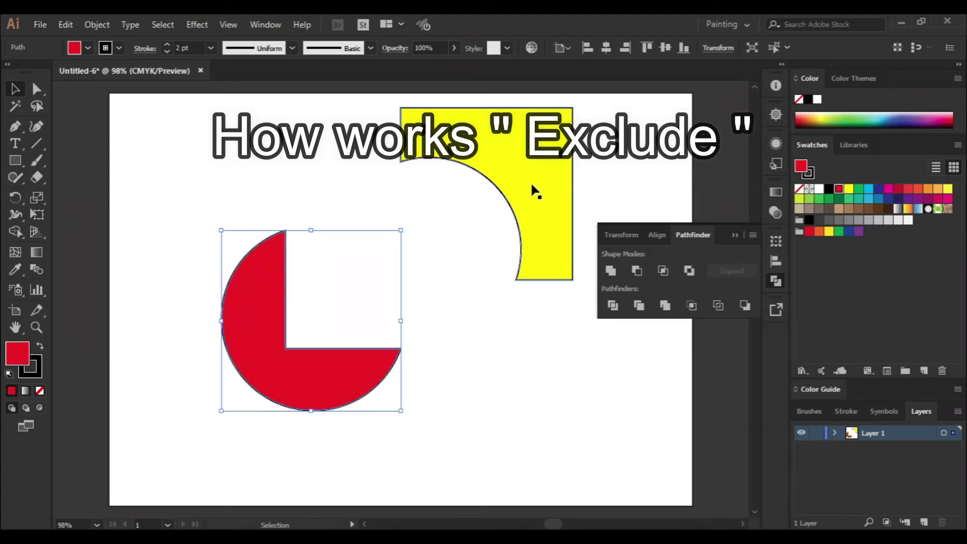
{"action": "left_click", "coordinate": [528, 180]}
{"action": "left_click_drag", "start_coordinate": [291, 382], "coordinate": [340, 391]}
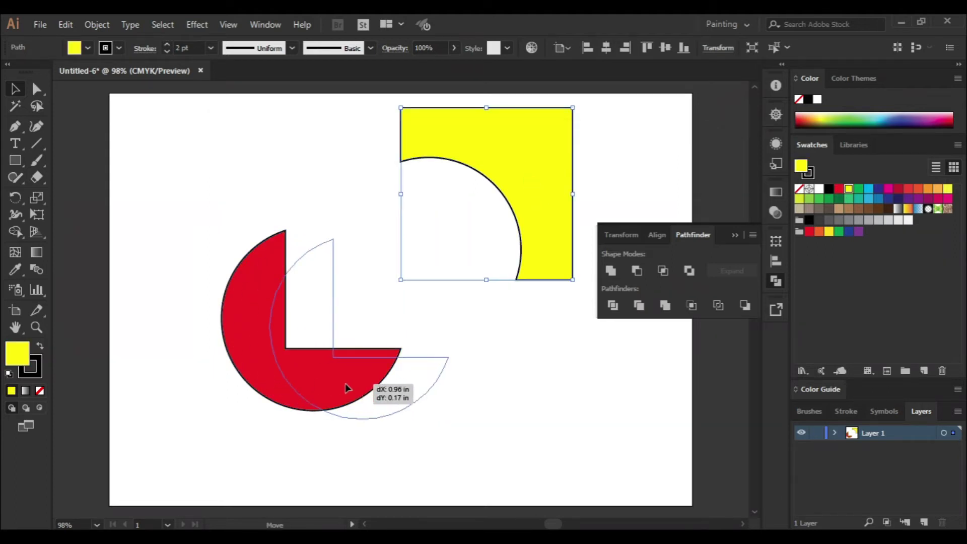
{"action": "left_click_drag", "start_coordinate": [516, 163], "coordinate": [450, 240]}
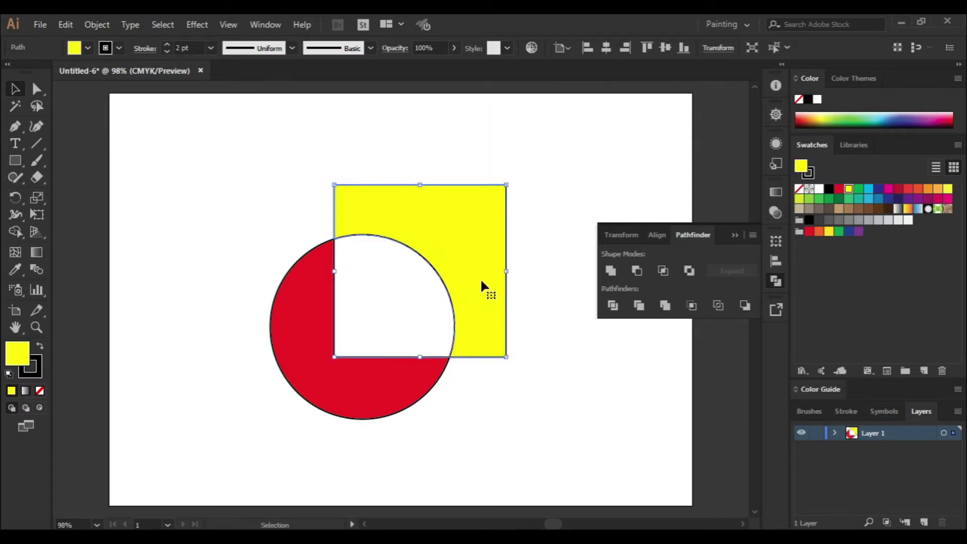
- Marquee-select both the red and yellow Exclude pieces and delete them
{"action": "left_click", "coordinate": [548, 400]}
{"action": "left_click_drag", "start_coordinate": [272, 198], "coordinate": [531, 453]}
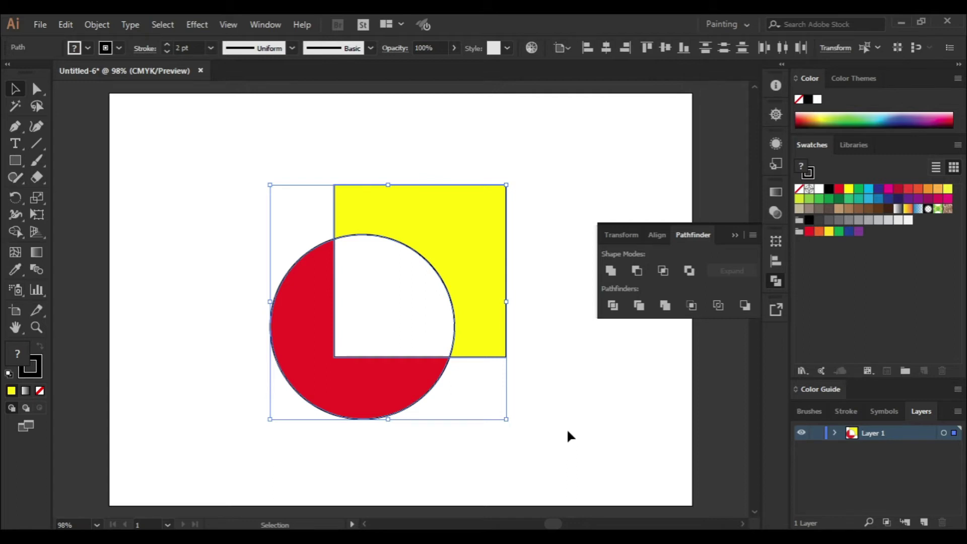
{"action": "left_click", "coordinate": [567, 431]}
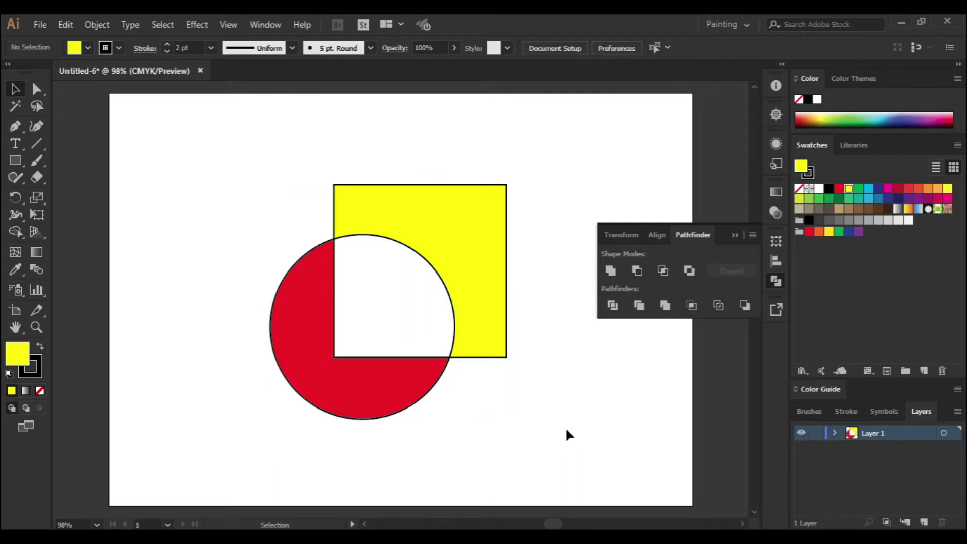
{"action": "left_click_drag", "start_coordinate": [247, 171], "coordinate": [538, 464]}
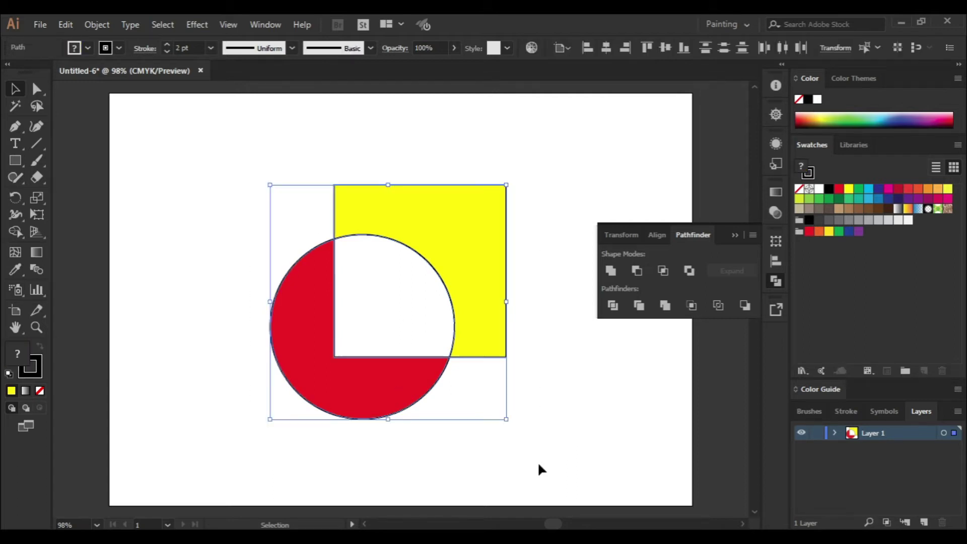
{"action": "key", "text": "Delete"}
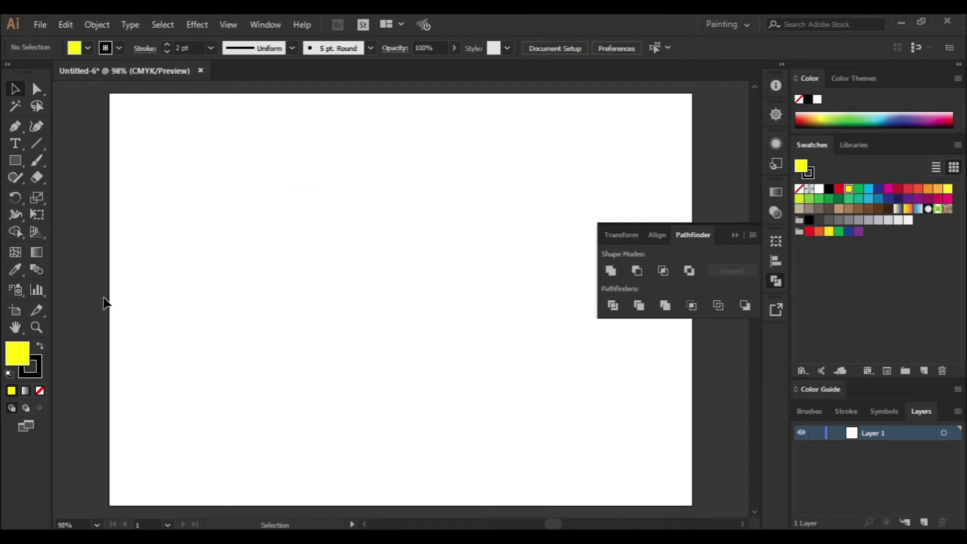
- Draw a square centred on the artboard, then a circle overlapping its lower-left corner
{"action": "left_click", "coordinate": [15, 160]}
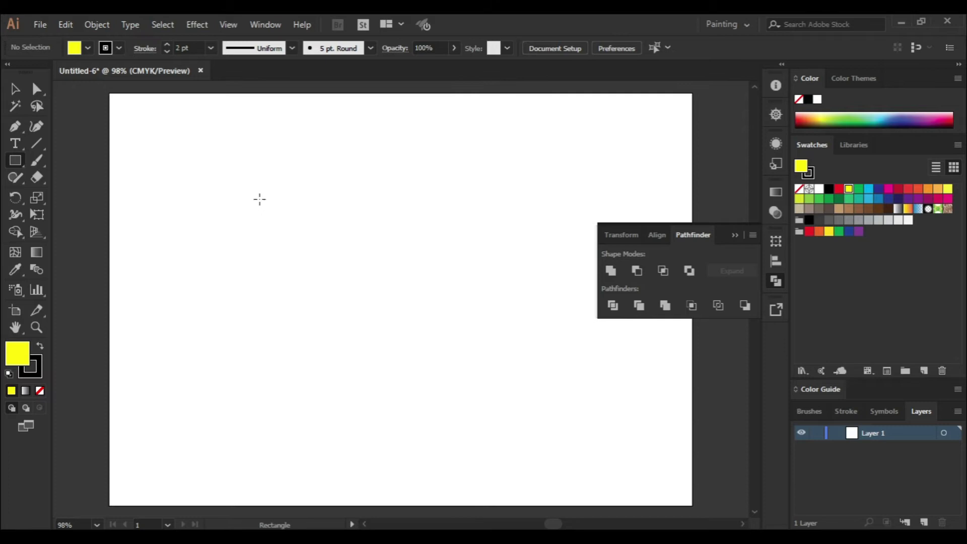
{"action": "left_click_drag", "start_coordinate": [252, 200], "coordinate": [456, 370]}
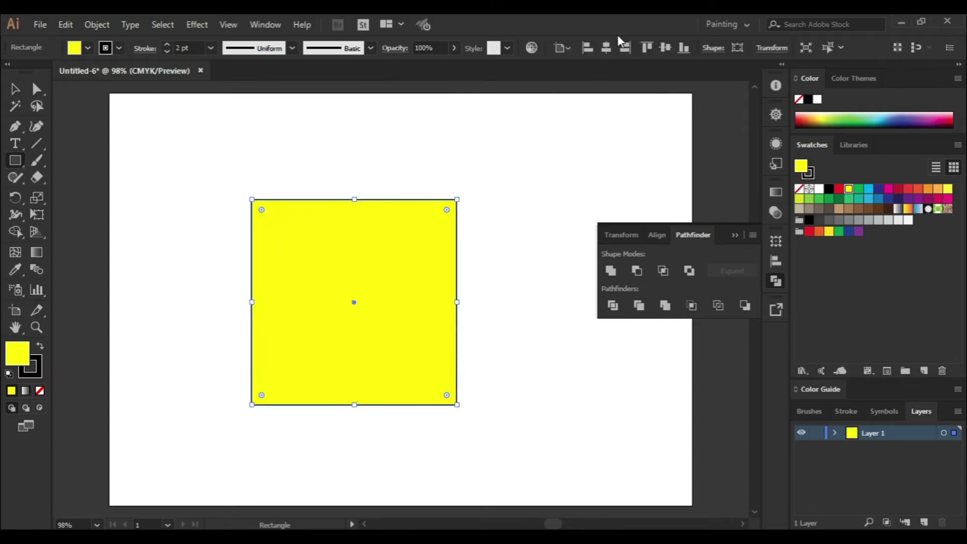
{"action": "left_click", "coordinate": [605, 48]}
{"action": "left_click", "coordinate": [666, 47]}
{"action": "left_click_drag", "start_coordinate": [15, 160], "coordinate": [50, 193]}
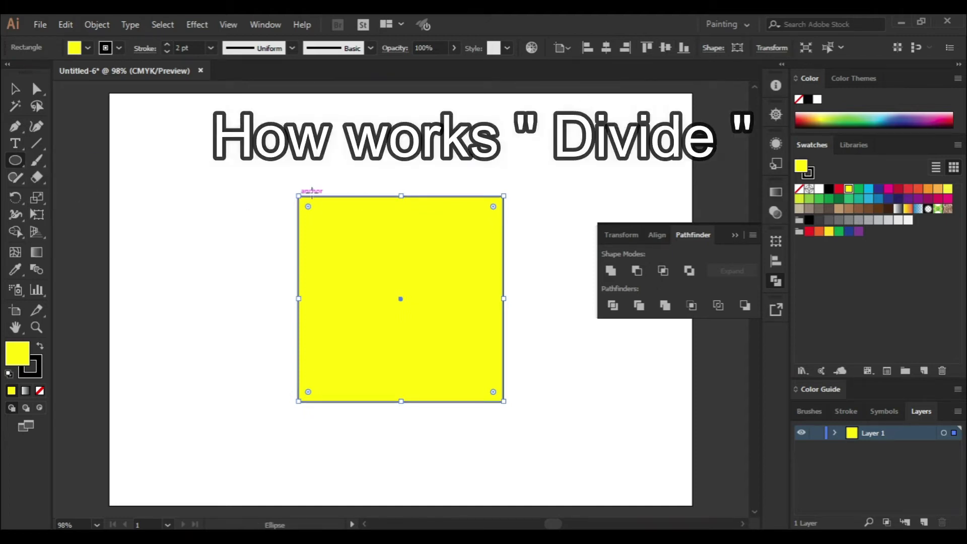
{"action": "left_click_drag", "start_coordinate": [224, 270], "coordinate": [420, 479]}
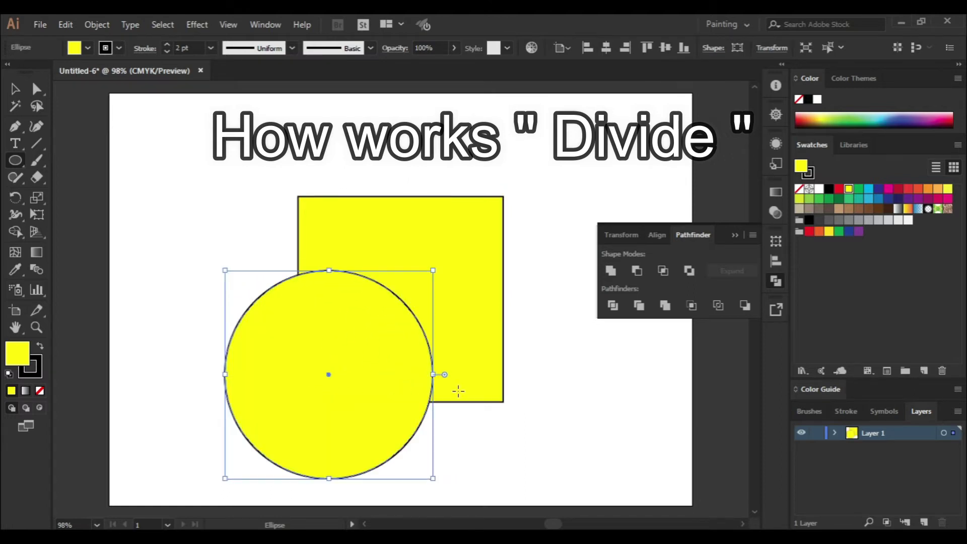
- Select both the red circle and the yellow square together
{"action": "key", "text": "v"}
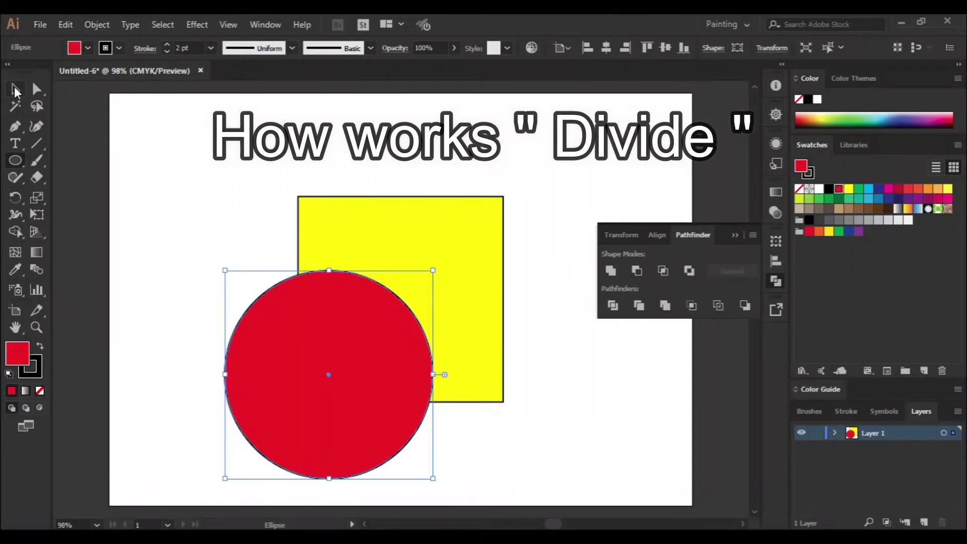
{"action": "left_click", "coordinate": [132, 164]}
{"action": "left_click", "coordinate": [361, 368]}
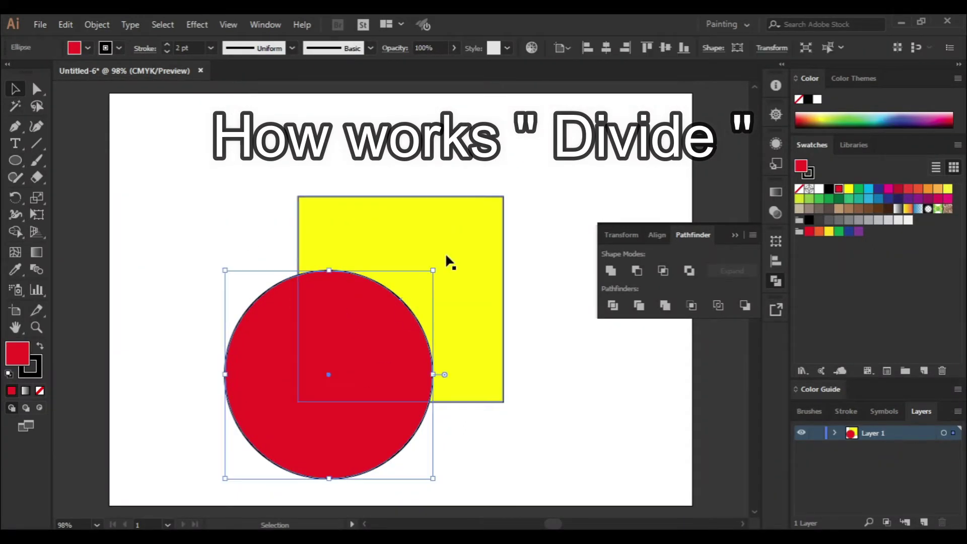
{"action": "left_click", "coordinate": [467, 235]}
{"action": "left_click", "coordinate": [219, 179]}
{"action": "left_click_drag", "start_coordinate": [219, 182], "coordinate": [442, 440]}
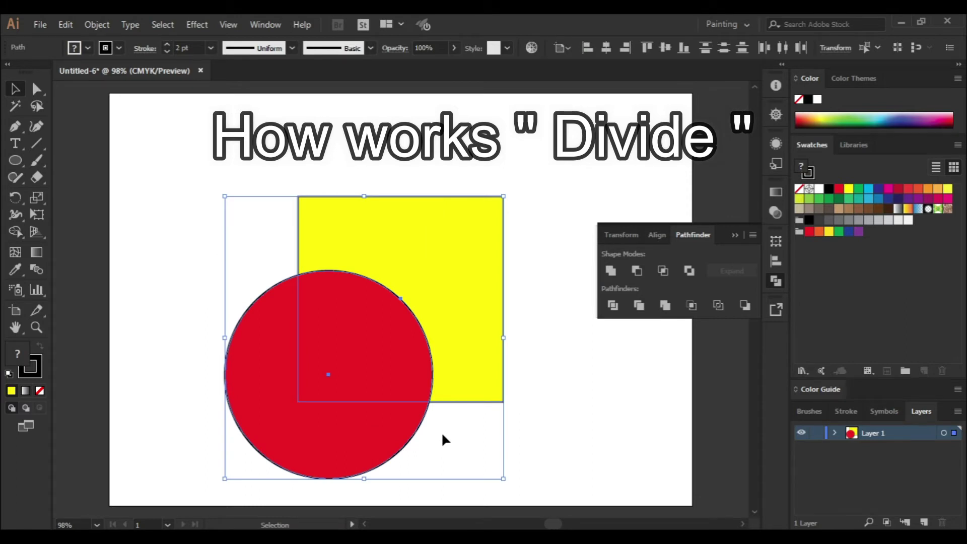
{"action": "left_click", "coordinate": [541, 396]}
{"action": "left_click_drag", "start_coordinate": [197, 143], "coordinate": [551, 447]}
{"action": "left_click", "coordinate": [582, 427]}
{"action": "left_click", "coordinate": [361, 358]}
- Apply Divide to split the shapes along their outlines and select the resulting group
{"action": "left_click", "coordinate": [613, 305]}
{"action": "left_click", "coordinate": [542, 397]}
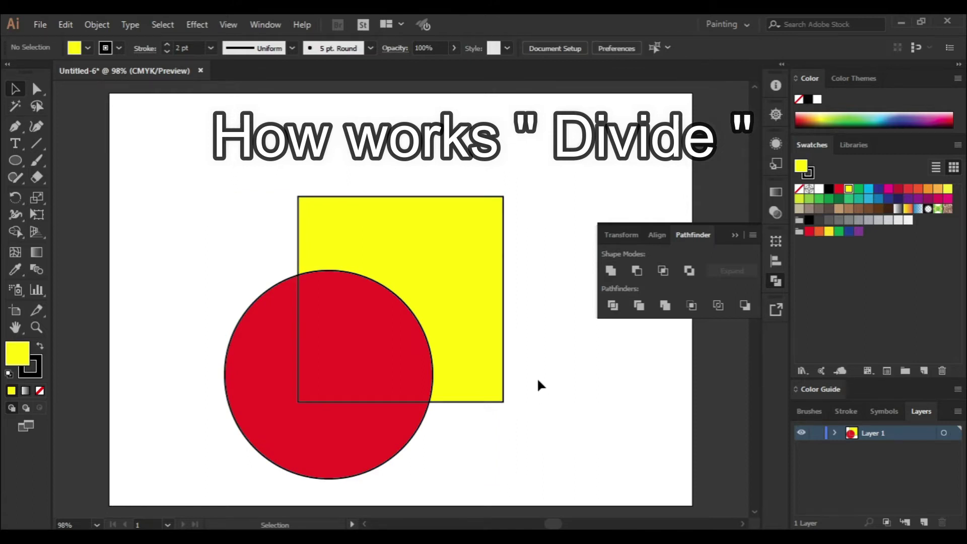
{"action": "left_click", "coordinate": [273, 432]}
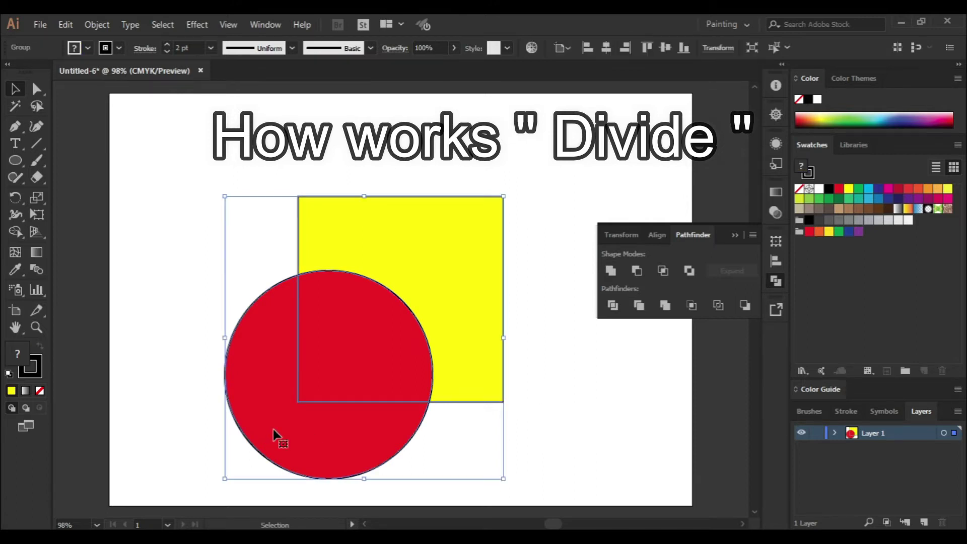
- Ungroup the Divide result and check the separate red, yellow and overlap pieces
{"action": "right_click", "coordinate": [332, 358]}
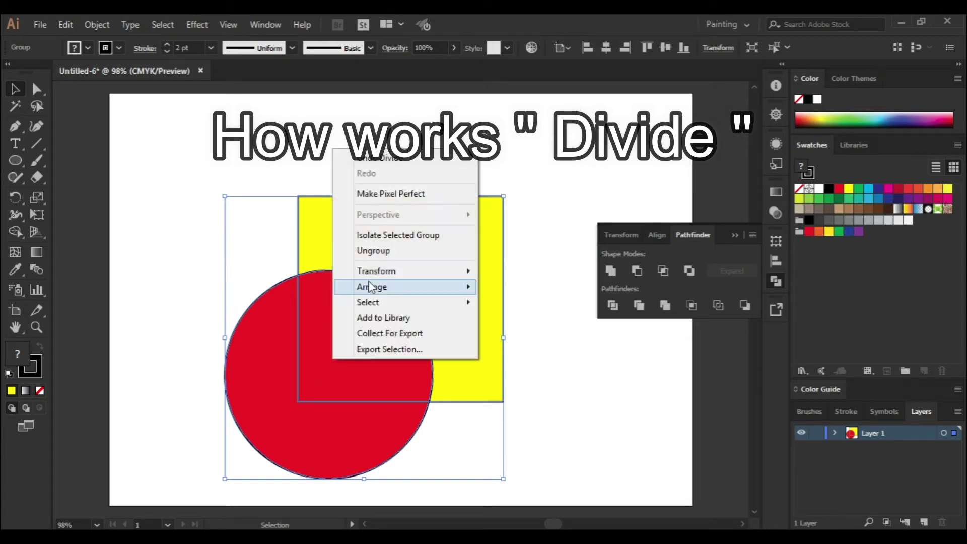
{"action": "left_click", "coordinate": [383, 251]}
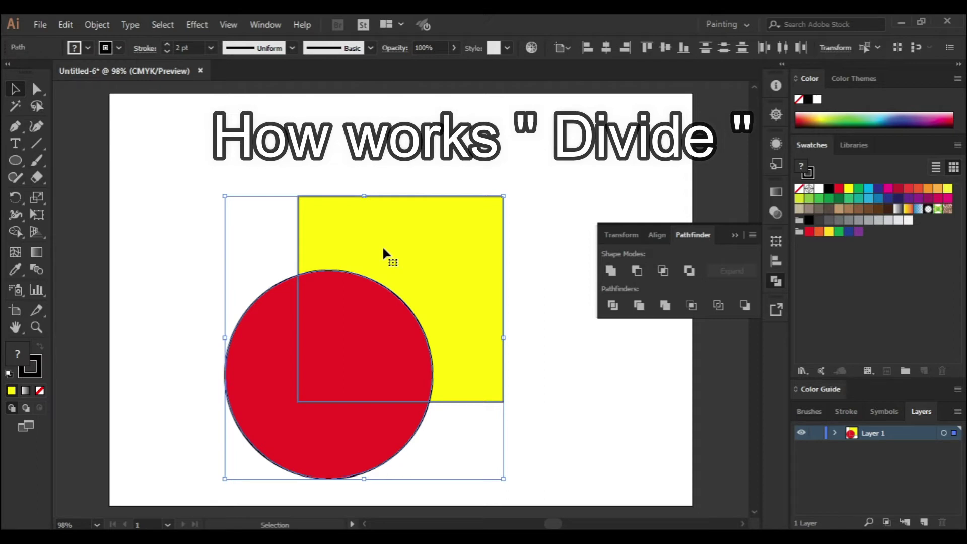
{"action": "left_click", "coordinate": [493, 453]}
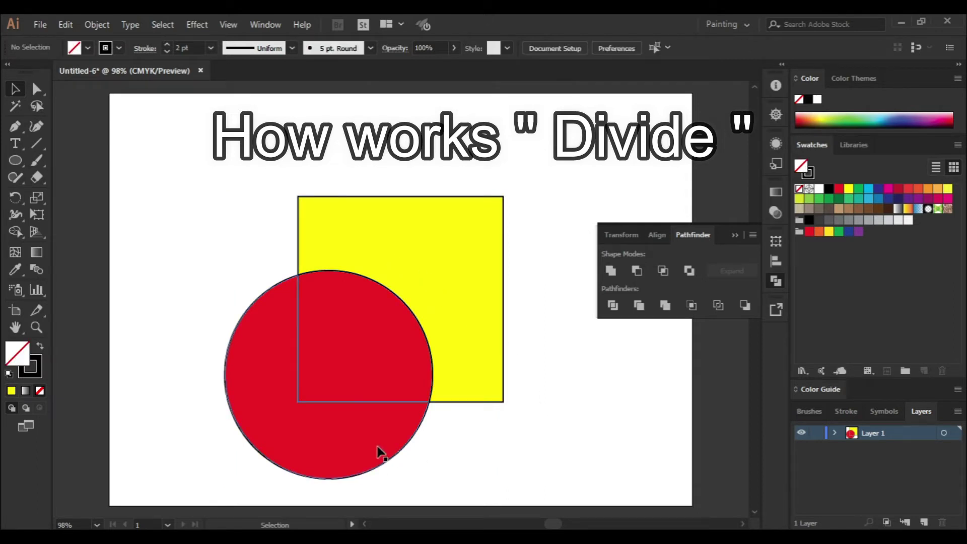
{"action": "left_click", "coordinate": [327, 443]}
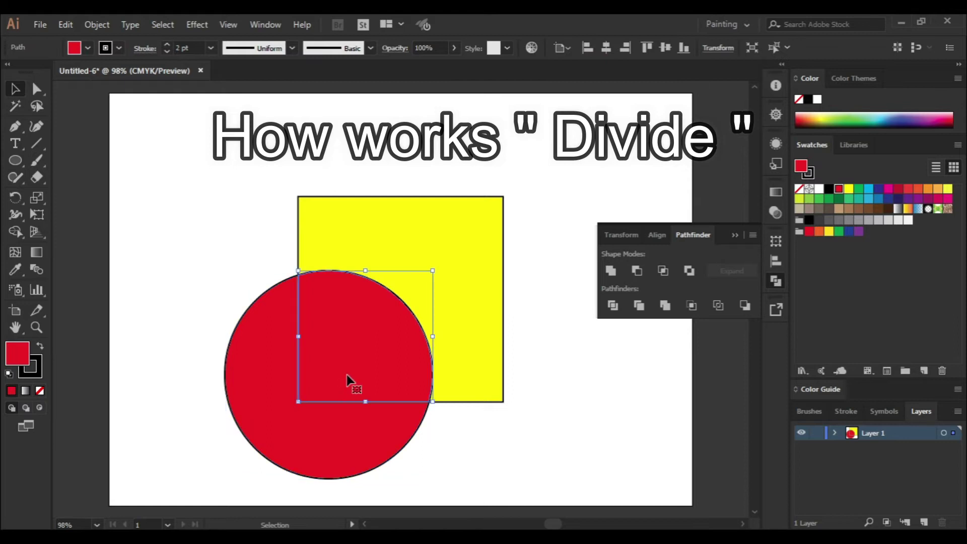
{"action": "left_click", "coordinate": [441, 231]}
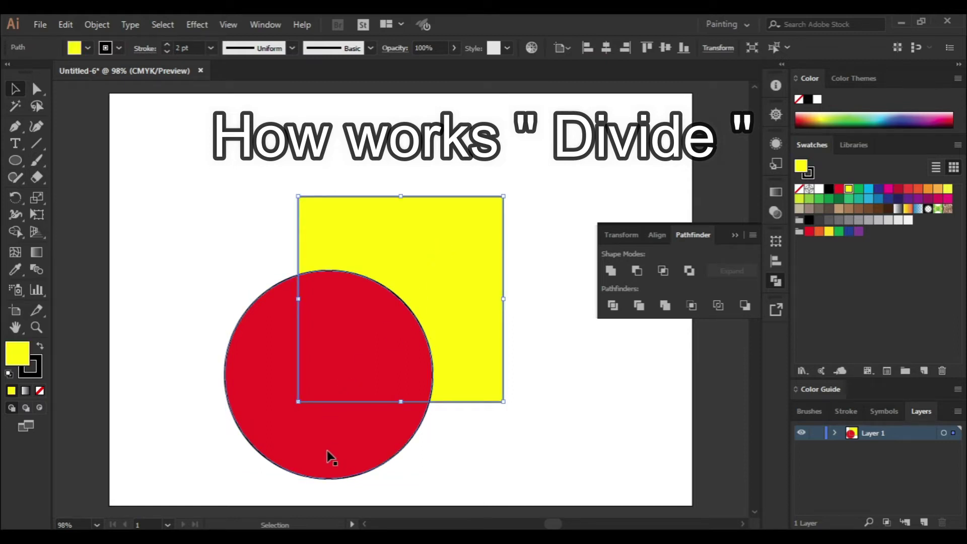
{"action": "left_click", "coordinate": [304, 454]}
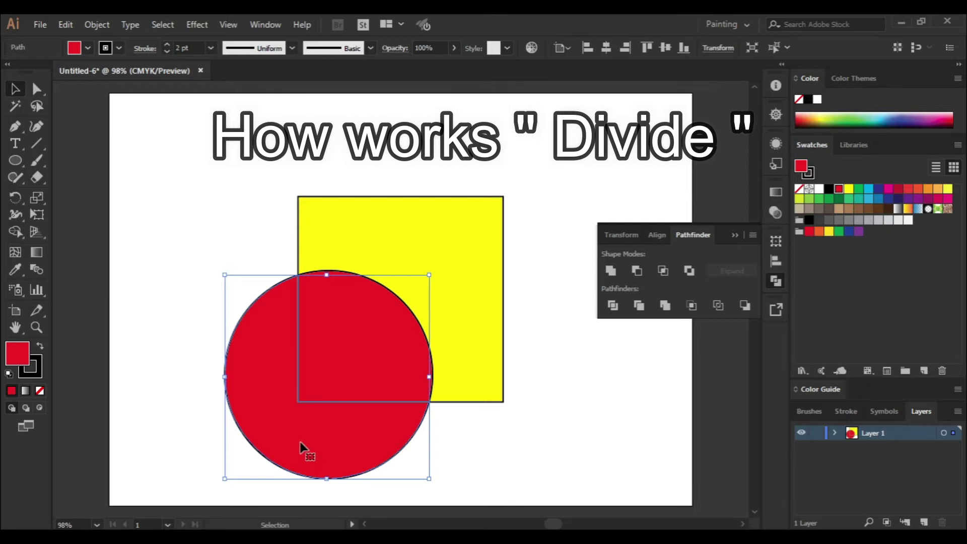
{"action": "scroll", "coordinate": [304, 454], "scroll_direction": "down", "scroll_amount": 1}
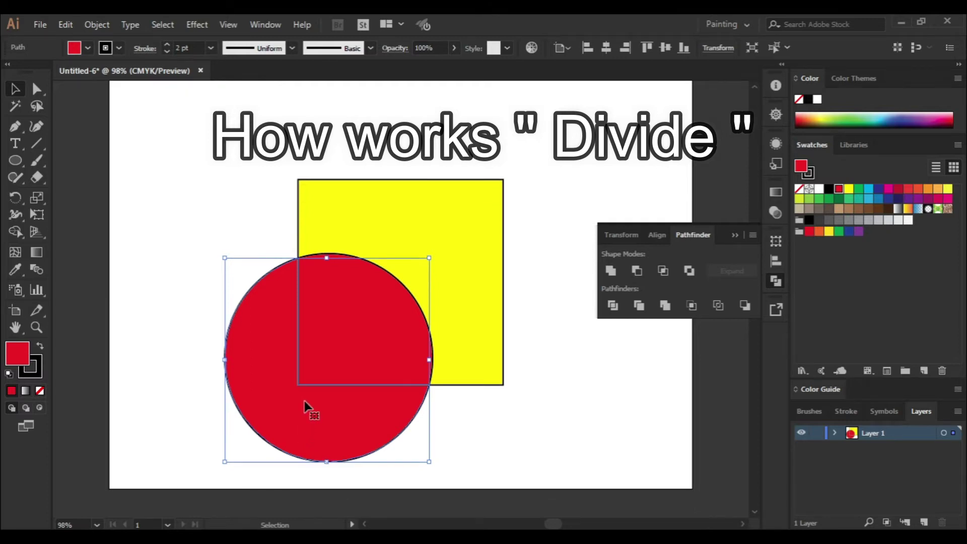
- Pull the left red piece aside and recolour the red quarter-circle yellow
{"action": "left_click_drag", "start_coordinate": [305, 406], "coordinate": [223, 422]}
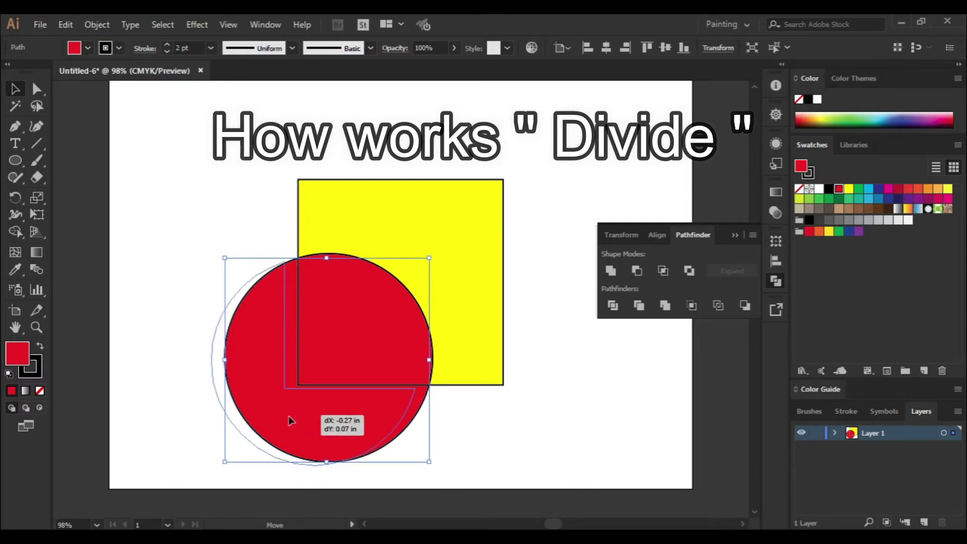
{"action": "left_click", "coordinate": [360, 367]}
{"action": "left_click", "coordinate": [462, 239]}
{"action": "left_click", "coordinate": [359, 304]}
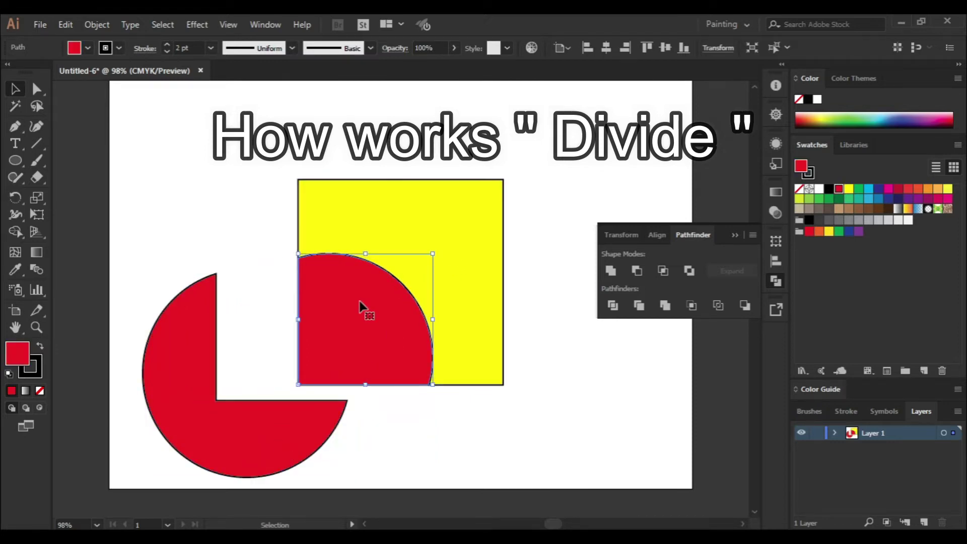
{"action": "left_click", "coordinate": [428, 222]}
{"action": "left_click", "coordinate": [496, 456]}
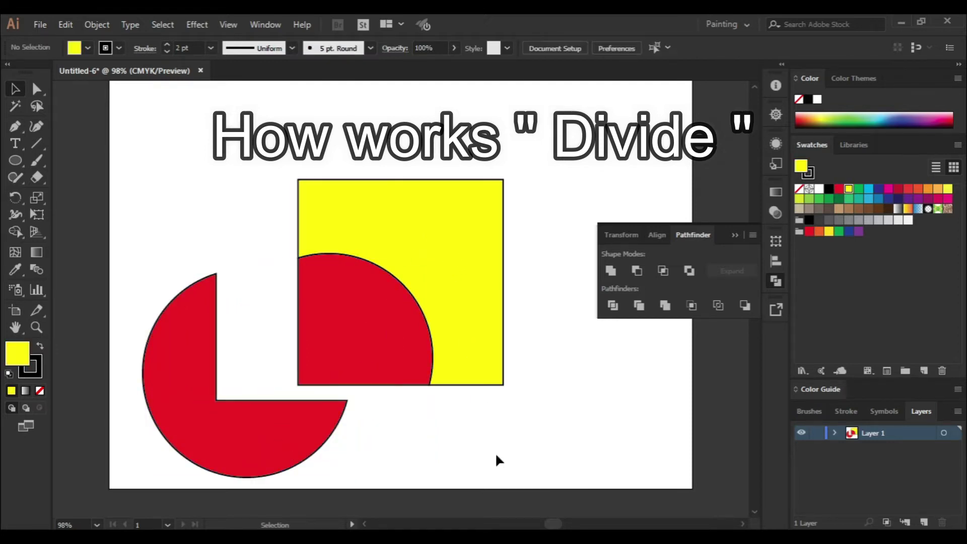
{"action": "left_click", "coordinate": [363, 335]}
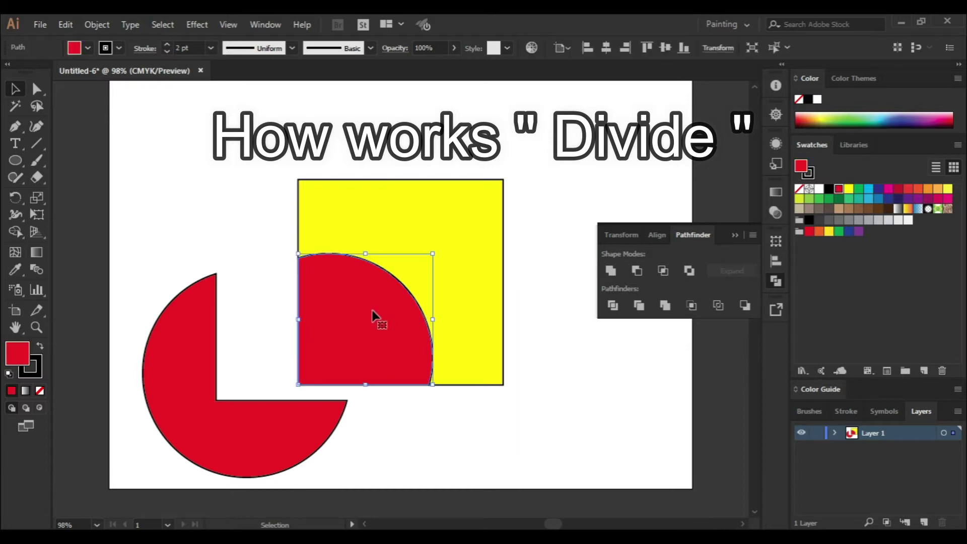
{"action": "left_click", "coordinate": [850, 189]}
{"action": "left_click", "coordinate": [615, 393]}
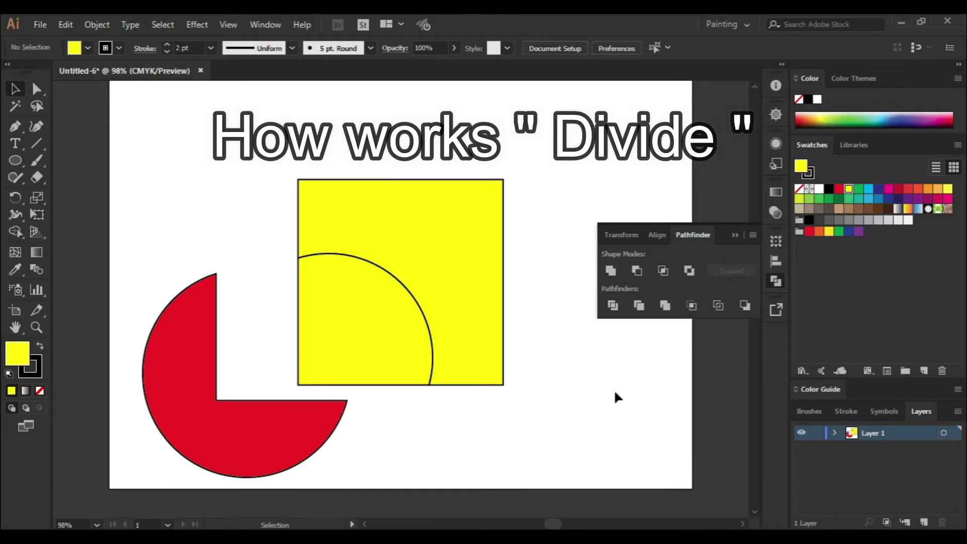
- Recolour the square piece dark blue and pull it up-right to reveal its cutout
{"action": "left_click", "coordinate": [354, 318]}
{"action": "left_click", "coordinate": [408, 278], "text": "shift"}
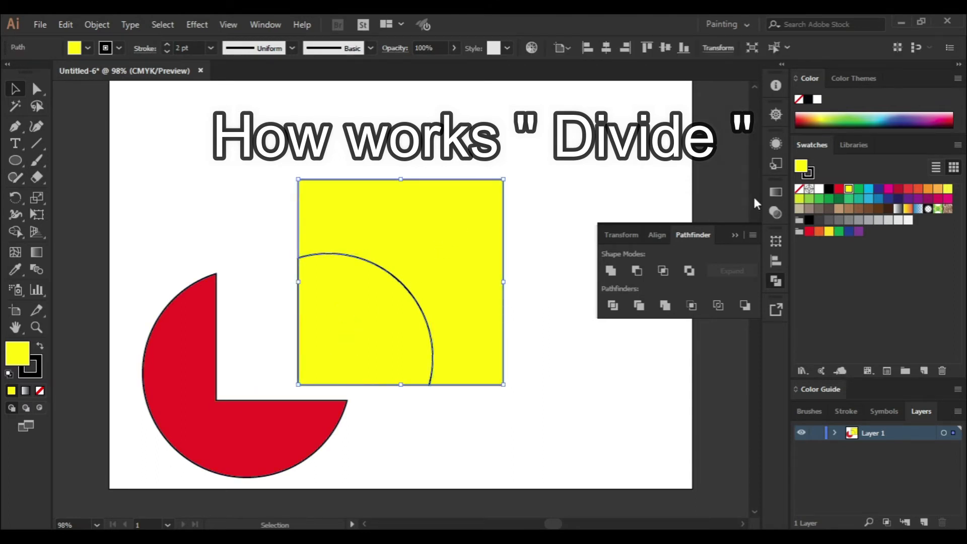
{"action": "left_click", "coordinate": [839, 190]}
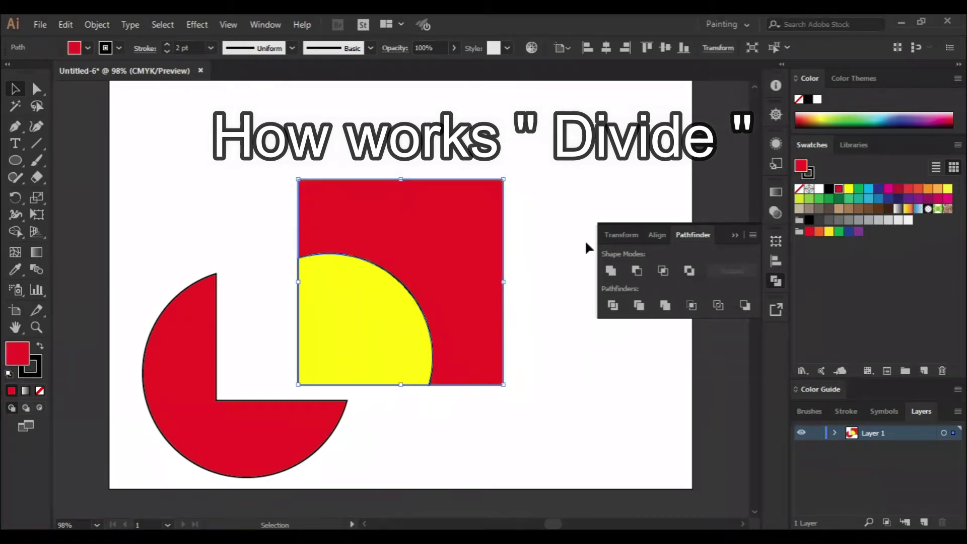
{"action": "left_click", "coordinate": [878, 190]}
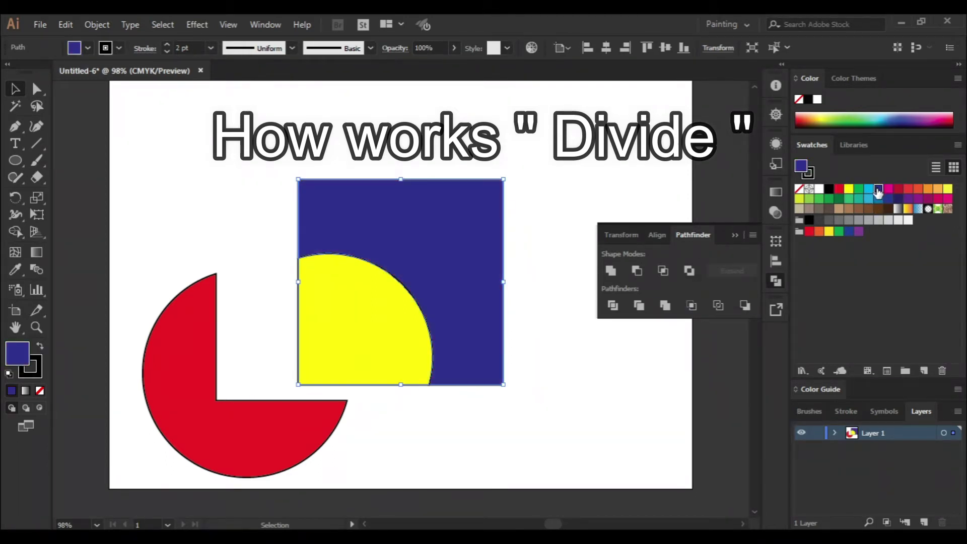
{"action": "left_click_drag", "start_coordinate": [446, 255], "coordinate": [494, 210]}
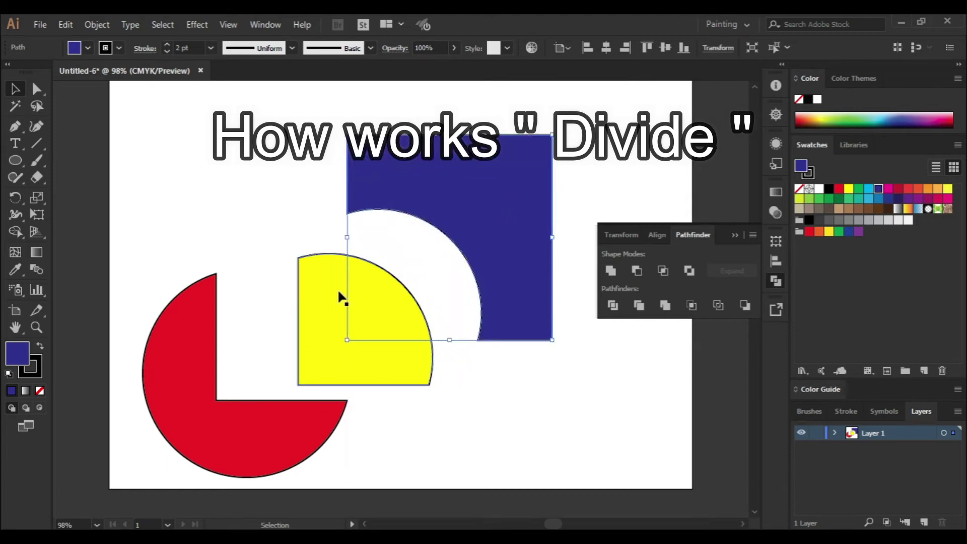
{"action": "left_click", "coordinate": [266, 217]}
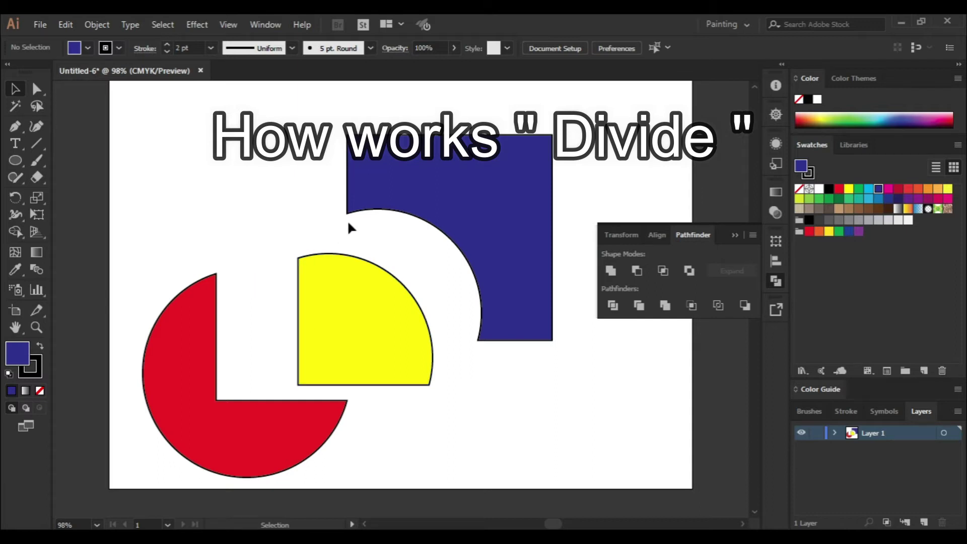
{"action": "left_click", "coordinate": [475, 194]}
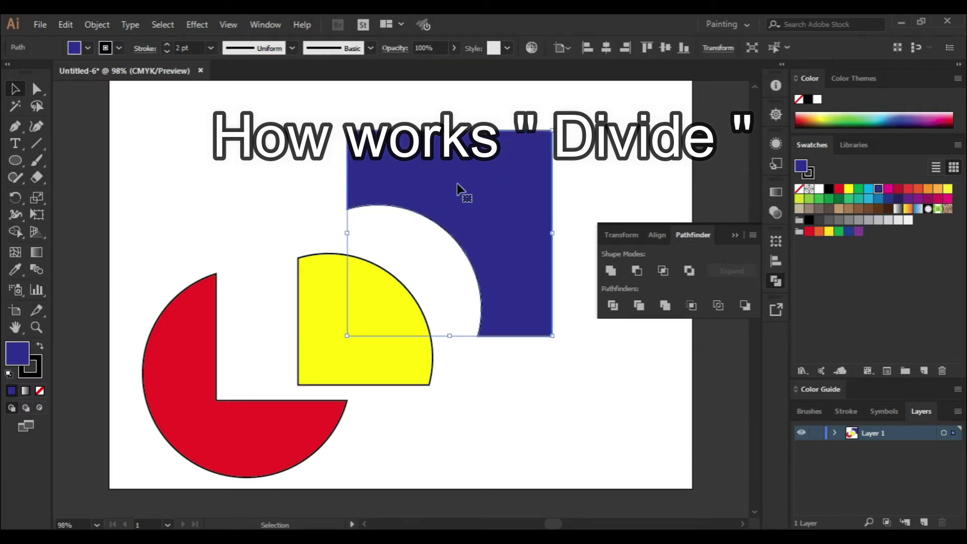
{"action": "left_click", "coordinate": [325, 318]}
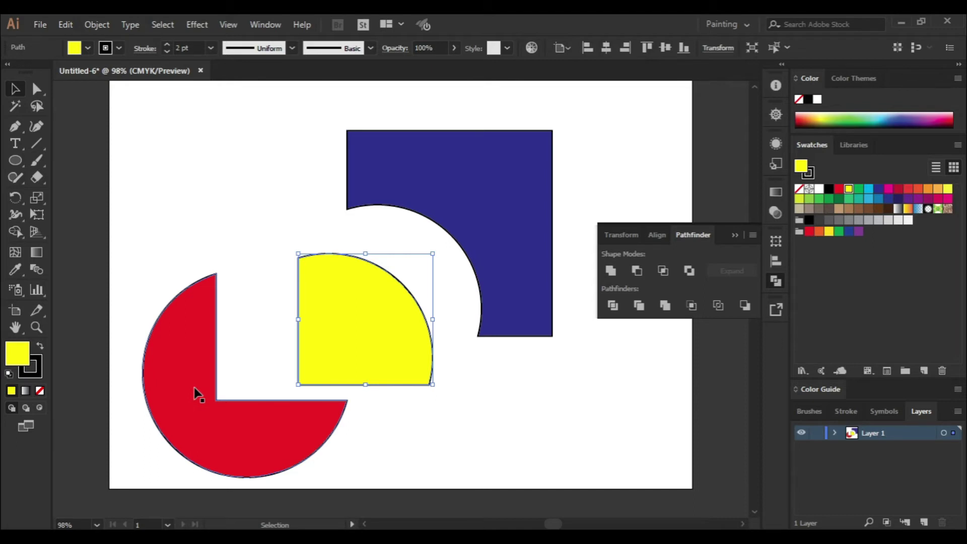
- Seat the yellow quarter in the blue cutout, wrap the red shape around it, select all three
{"action": "left_click", "coordinate": [449, 222]}
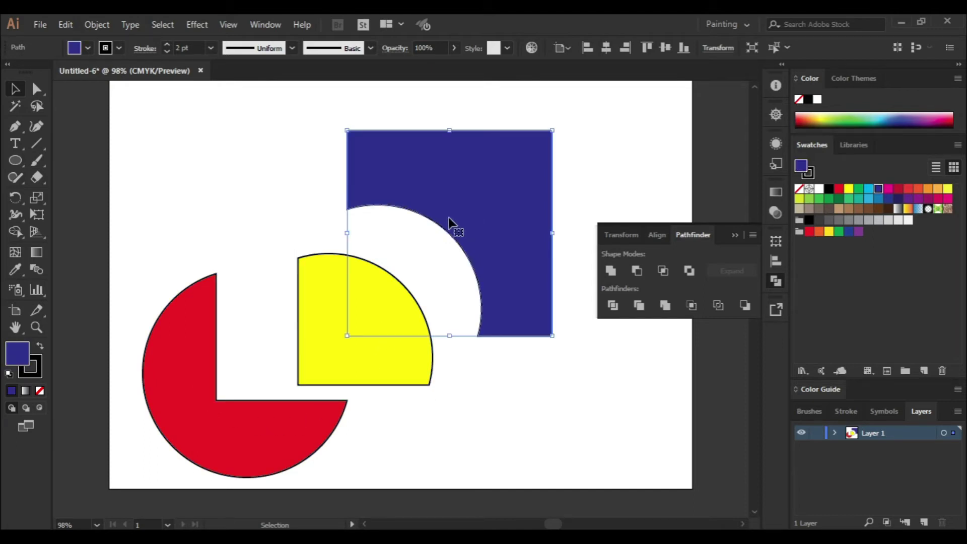
{"action": "left_click", "coordinate": [331, 345]}
{"action": "left_click", "coordinate": [199, 409]}
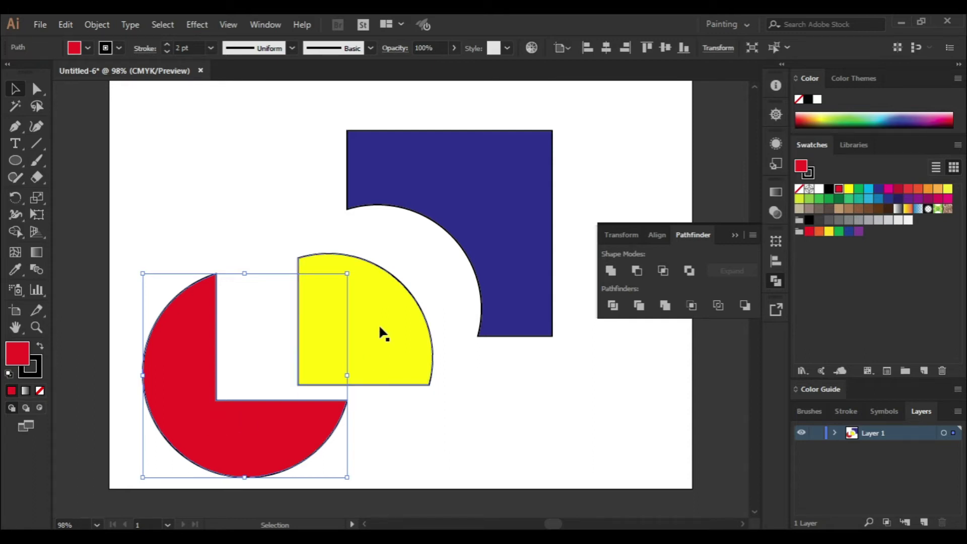
{"action": "left_click", "coordinate": [169, 166]}
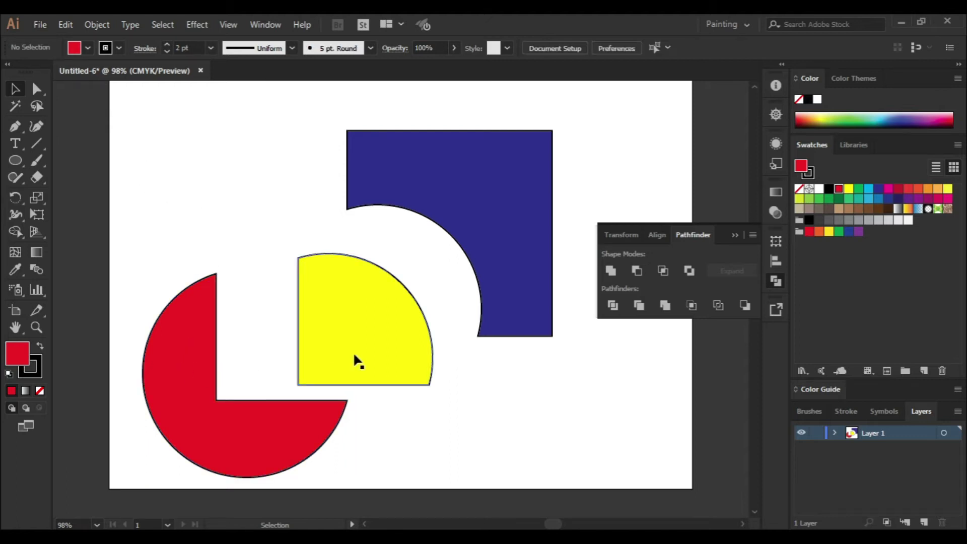
{"action": "mouse_move", "coordinate": [358, 346]}
{"action": "left_mouse_down"}
{"action": "mouse_move", "coordinate": [407, 304]}
{"action": "mouse_move", "coordinate": [404, 295]}
{"action": "left_mouse_up"}
{"action": "left_click_drag", "start_coordinate": [216, 412], "coordinate": [334, 351]}
{"action": "left_click", "coordinate": [533, 423]}
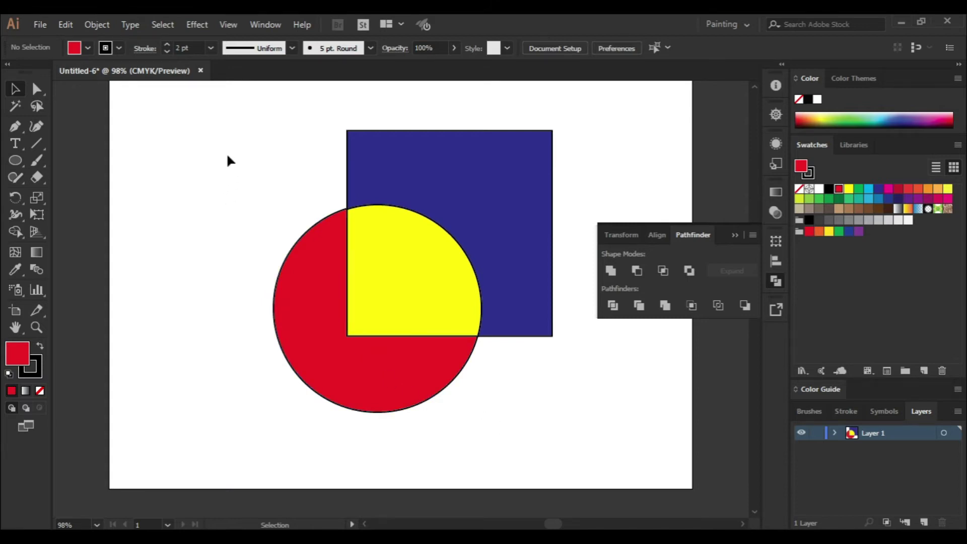
{"action": "left_click_drag", "start_coordinate": [216, 133], "coordinate": [519, 455]}
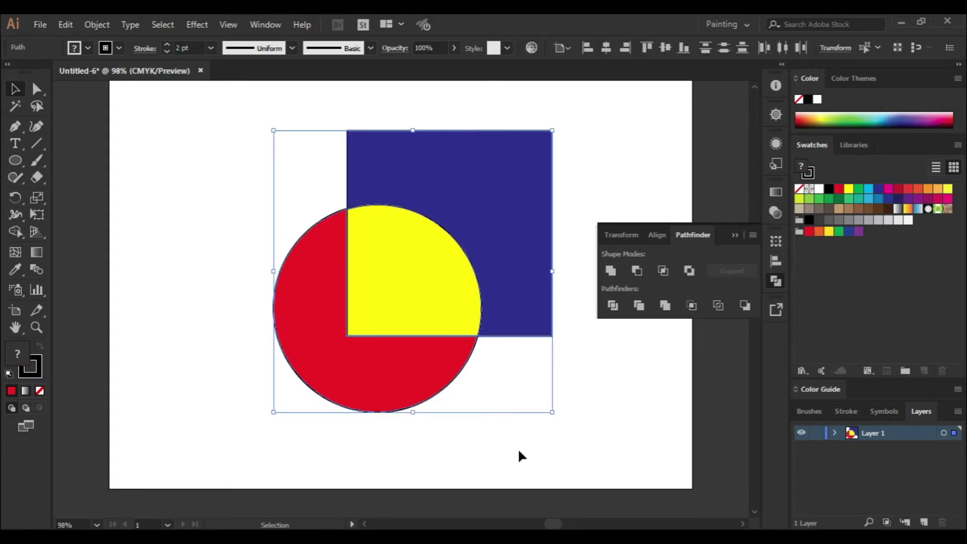
- Delete the reassembled shapes and draw a new square centred on the artboard
{"action": "key", "text": "Delete"}
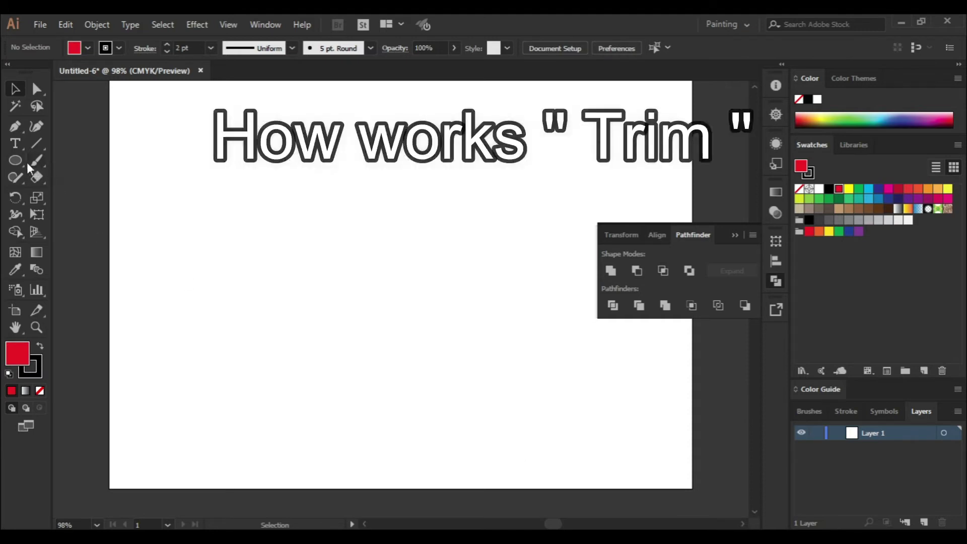
{"action": "left_click_drag", "start_coordinate": [21, 158], "coordinate": [64, 160]}
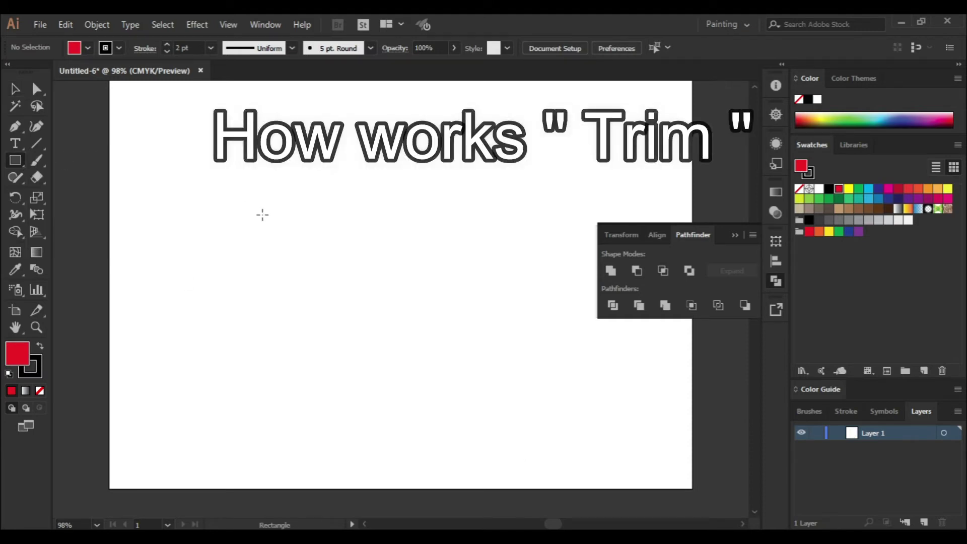
{"action": "mouse_move", "coordinate": [258, 173]}
{"action": "left_mouse_down"}
{"action": "mouse_move", "coordinate": [409, 296]}
{"action": "mouse_move", "coordinate": [464, 381]}
{"action": "left_mouse_up"}
{"action": "left_click", "coordinate": [606, 48]}
{"action": "left_click", "coordinate": [664, 47]}
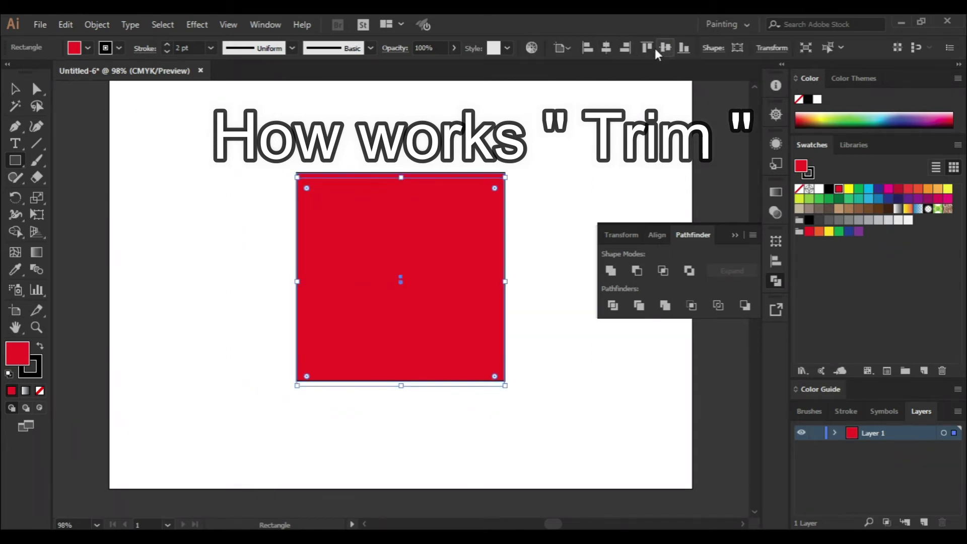
- Add a dark blue circle over the square's lower part, centre it horizontally, and select both
{"action": "left_click", "coordinate": [19, 166]}
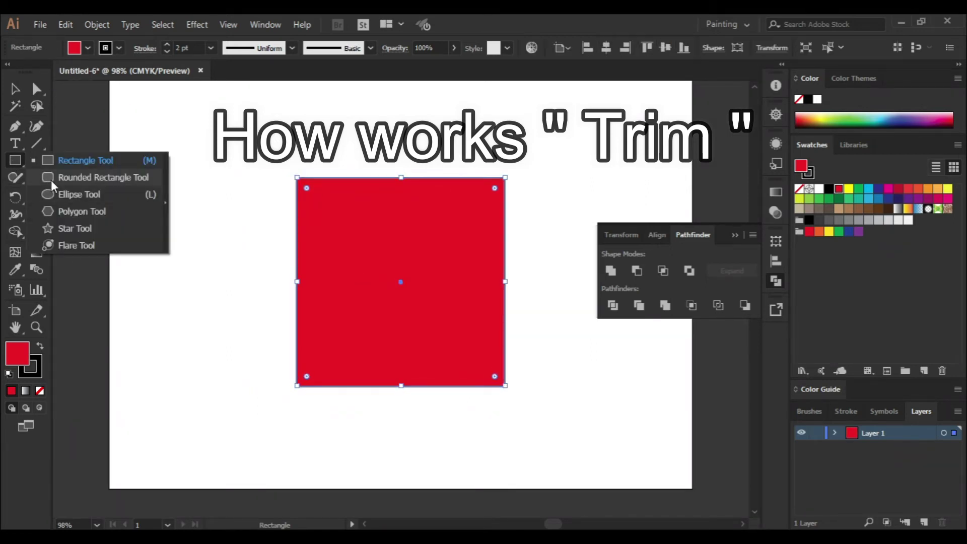
{"action": "left_click", "coordinate": [76, 194]}
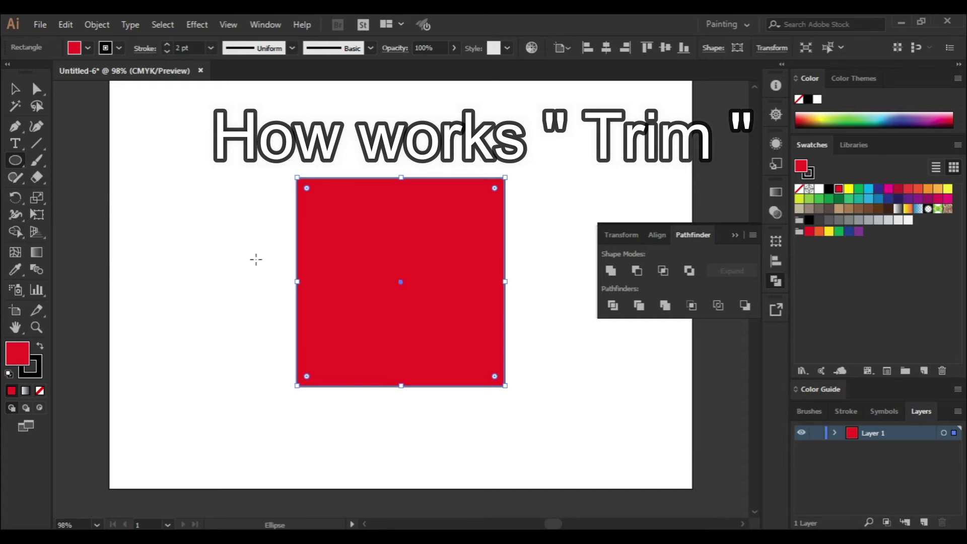
{"action": "left_click_drag", "start_coordinate": [272, 298], "coordinate": [509, 462]}
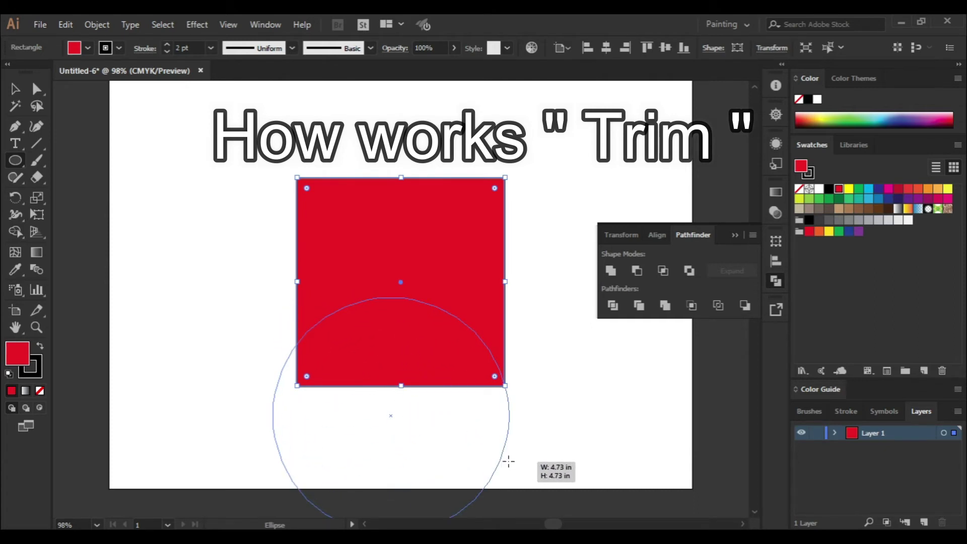
{"action": "left_click_drag", "start_coordinate": [509, 461], "coordinate": [496, 453]}
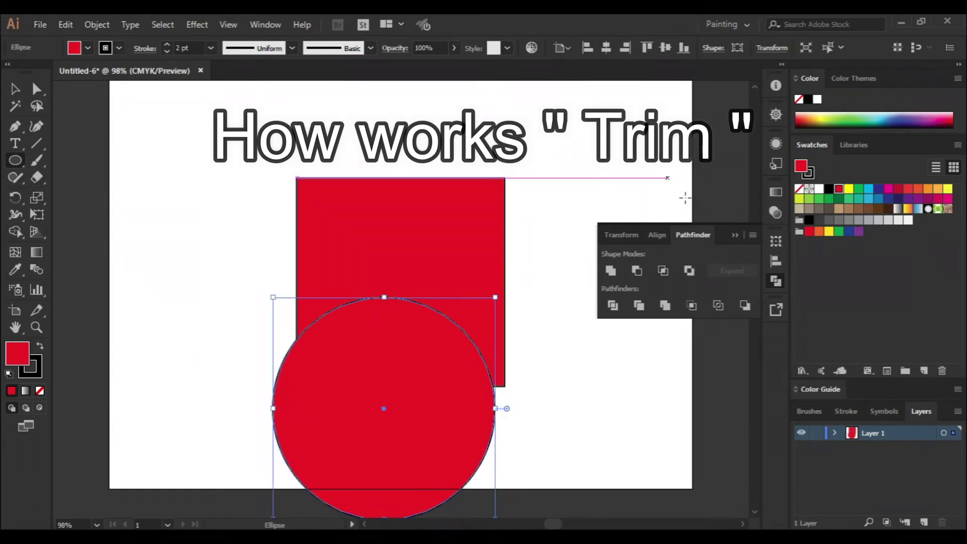
{"action": "left_click", "coordinate": [878, 189]}
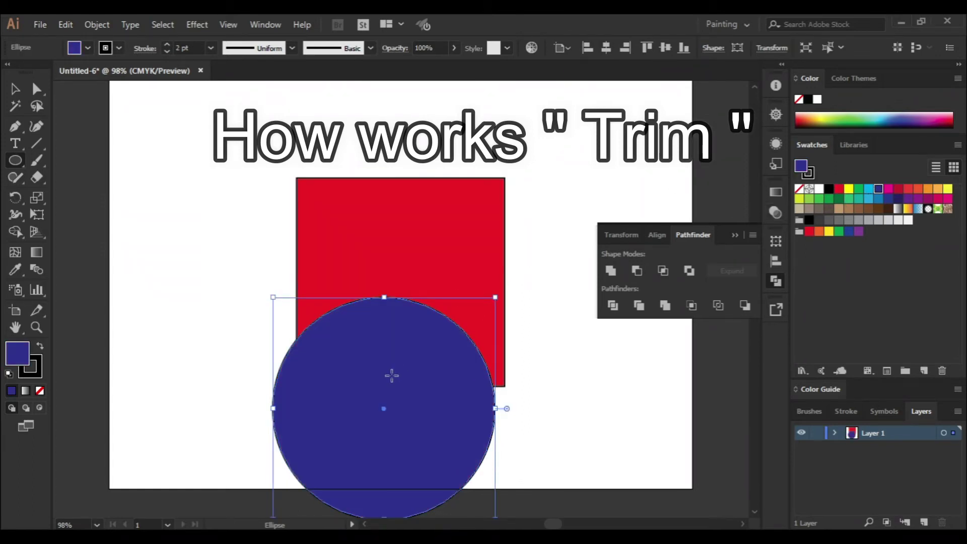
{"action": "left_click", "coordinate": [15, 89]}
{"action": "left_click_drag", "start_coordinate": [414, 384], "coordinate": [426, 336]}
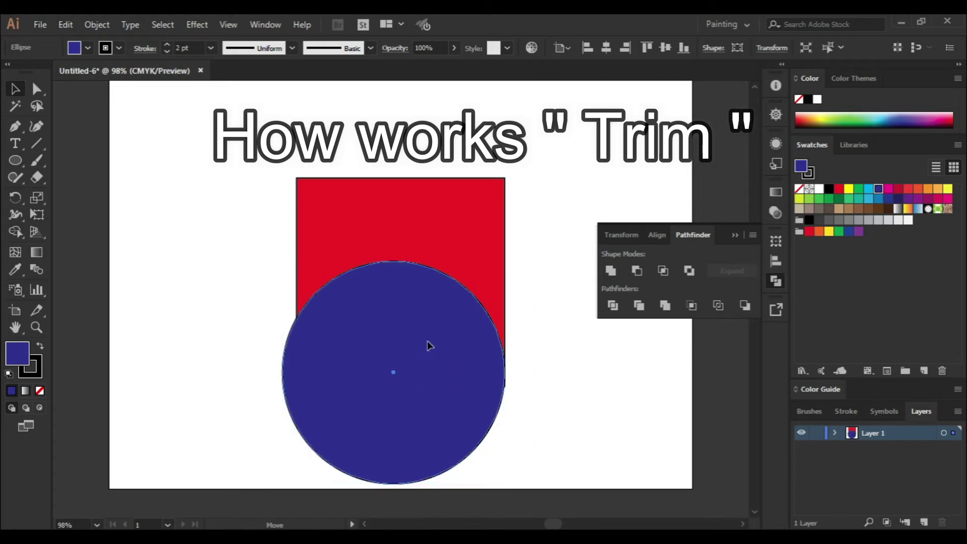
{"action": "left_click", "coordinate": [608, 50]}
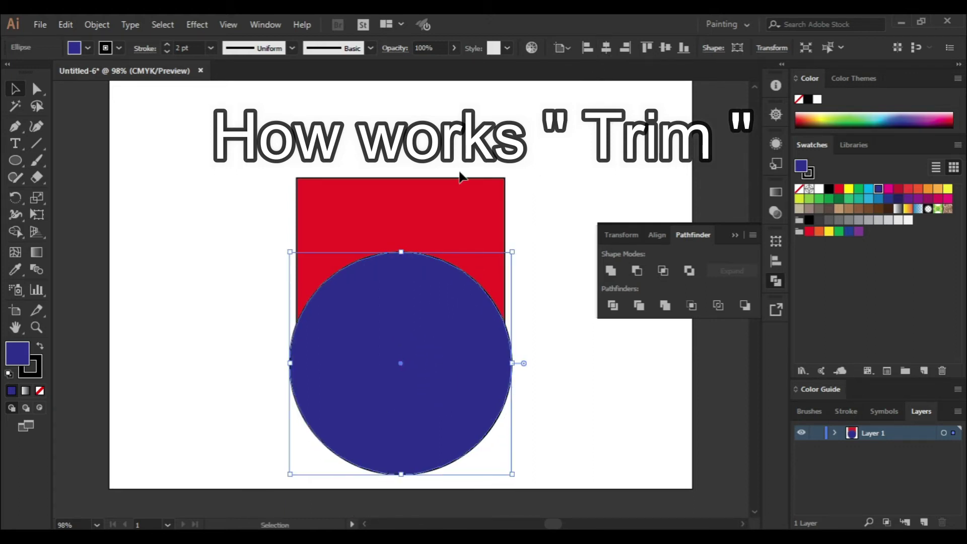
{"action": "left_click", "coordinate": [543, 355]}
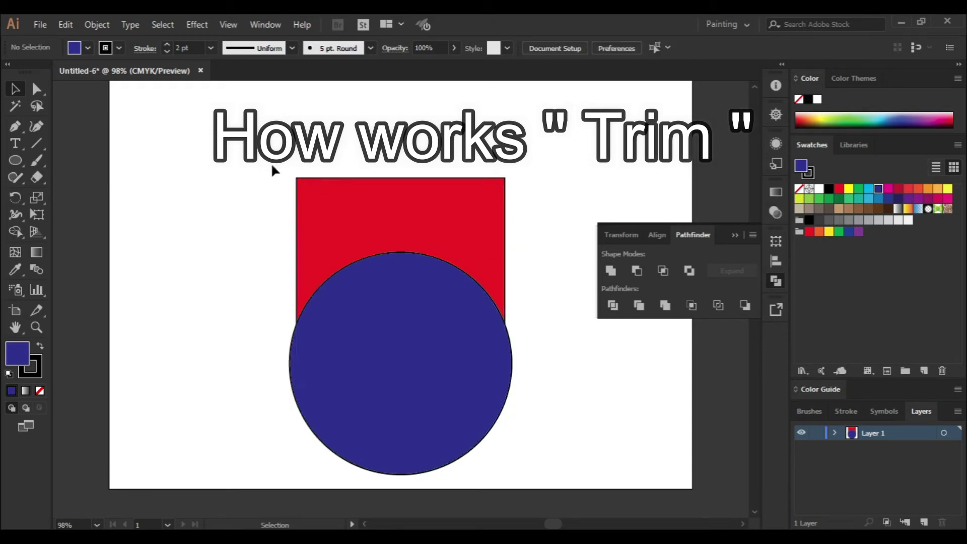
{"action": "left_click_drag", "start_coordinate": [249, 161], "coordinate": [478, 356]}
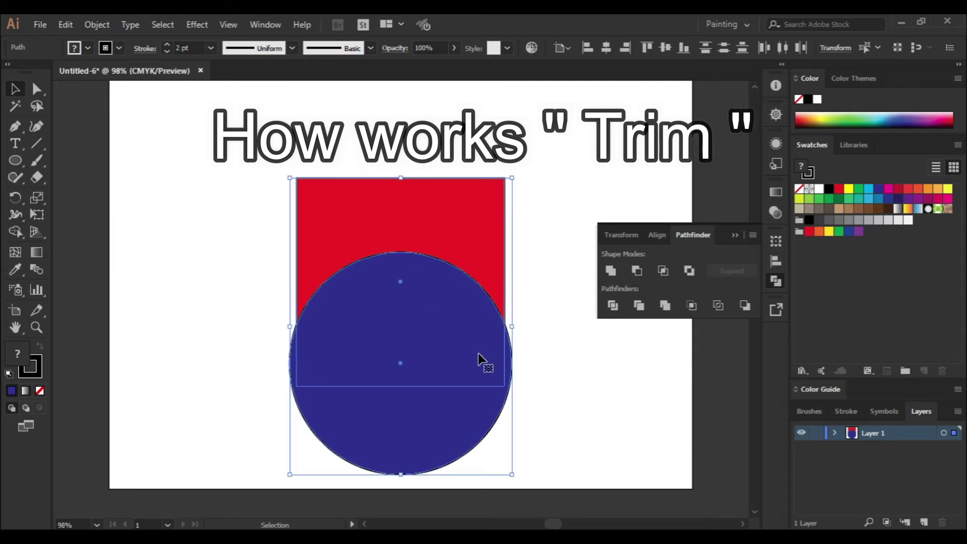
- Apply Pathfinder Trim to the square and circle and ungroup the result
{"action": "left_click", "coordinate": [642, 306]}
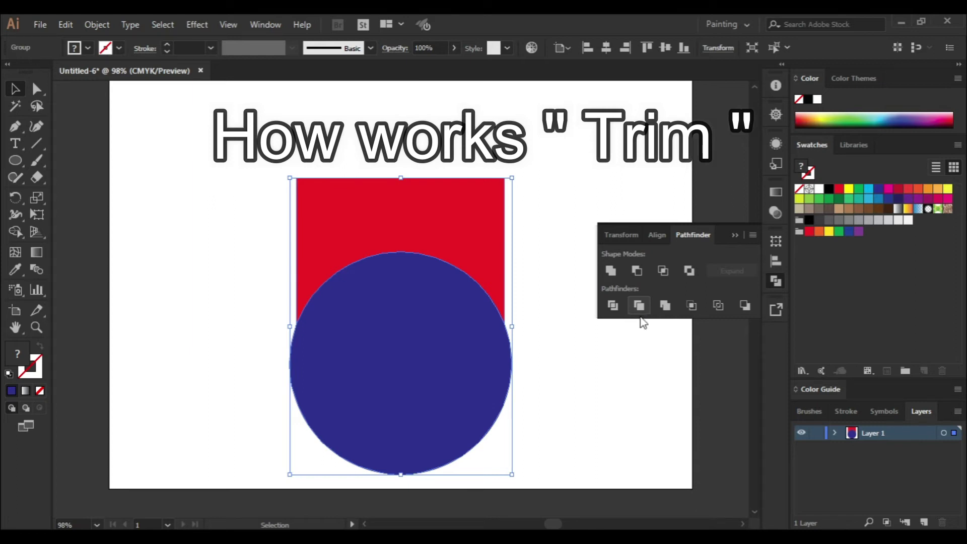
{"action": "left_click", "coordinate": [593, 423]}
{"action": "left_click", "coordinate": [345, 374]}
{"action": "right_click", "coordinate": [345, 374]}
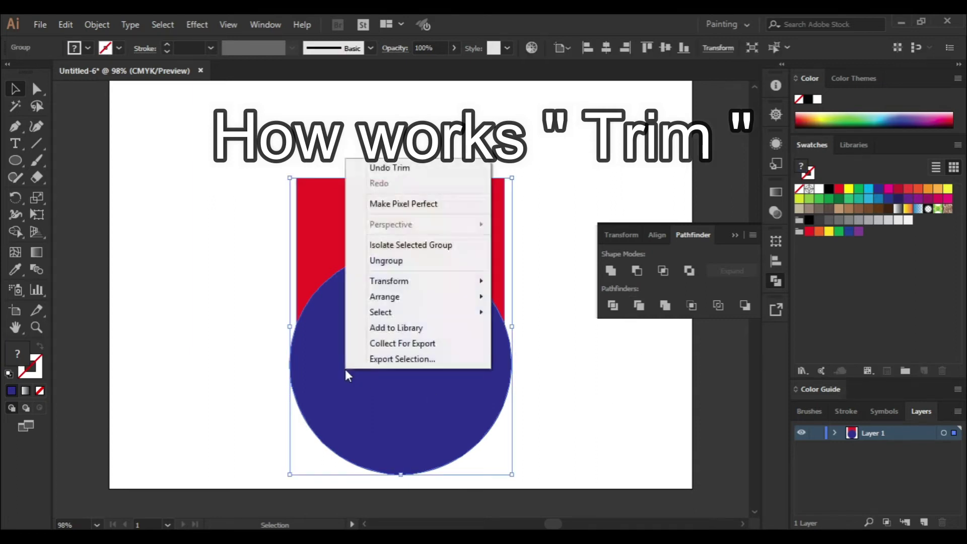
{"action": "left_click", "coordinate": [386, 261]}
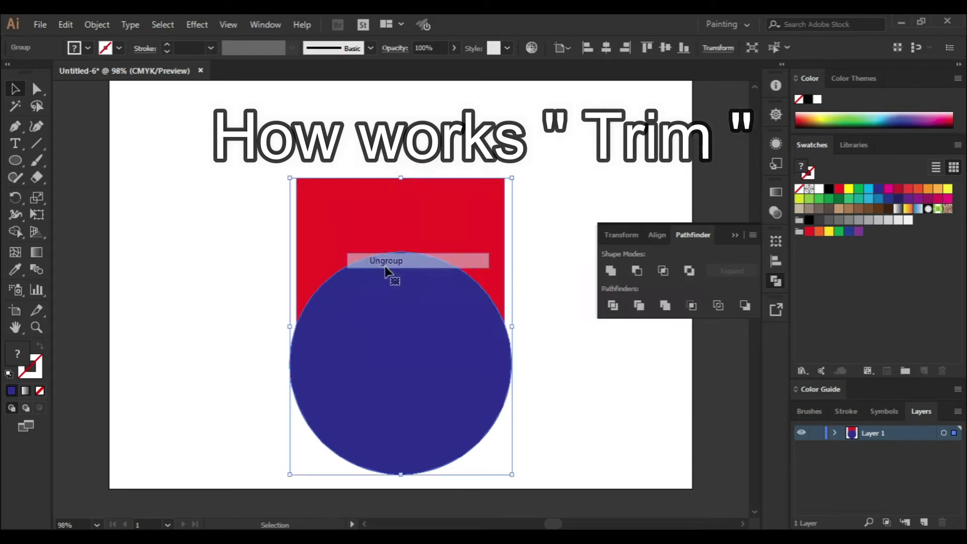
- Move the blue circle off the trimmed red shape to inspect the notch, then delete the circle
{"action": "left_click", "coordinate": [579, 437]}
{"action": "left_click", "coordinate": [384, 345]}
{"action": "left_click_drag", "start_coordinate": [384, 345], "coordinate": [146, 300]}
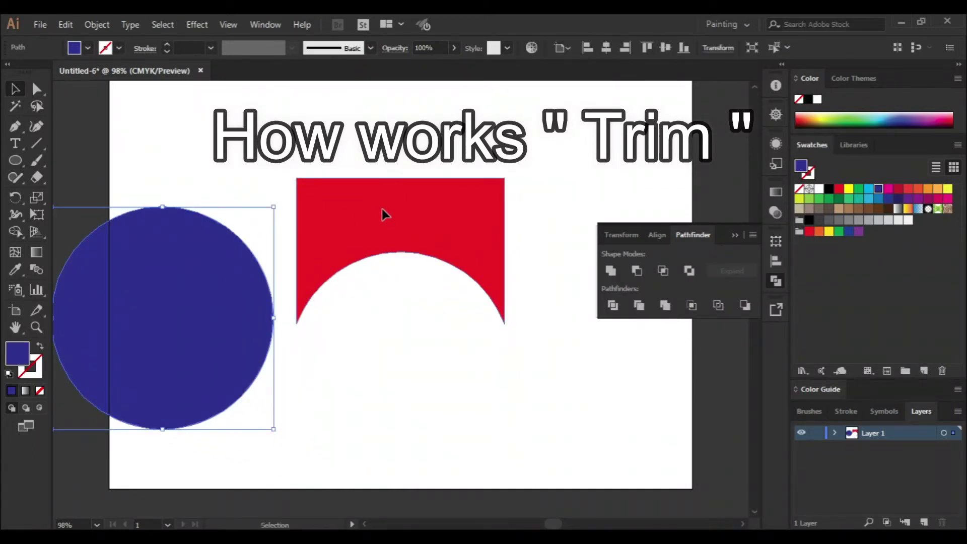
{"action": "left_click", "coordinate": [384, 212]}
{"action": "mouse_move", "coordinate": [377, 222]}
{"action": "left_mouse_down"}
{"action": "mouse_move", "coordinate": [383, 188]}
{"action": "mouse_move", "coordinate": [388, 222]}
{"action": "left_mouse_up"}
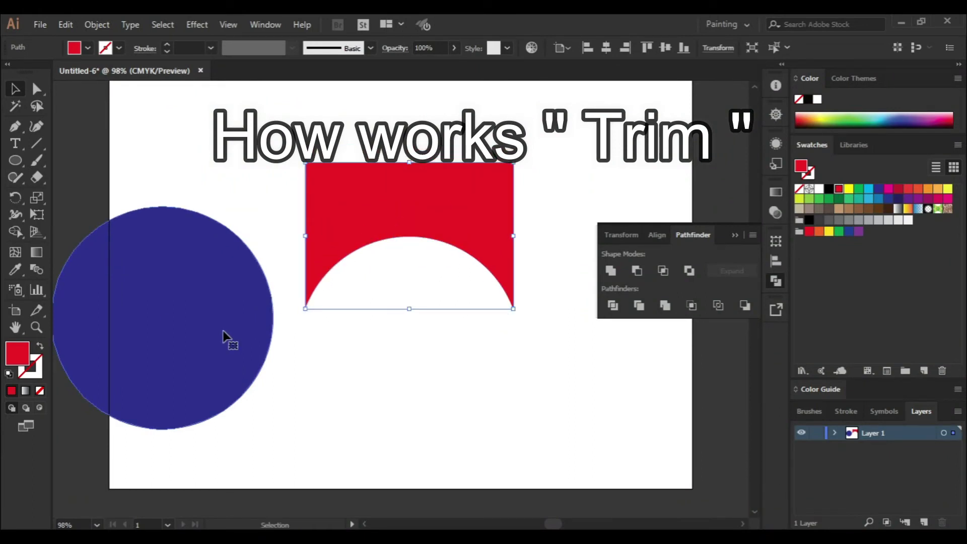
{"action": "left_click_drag", "start_coordinate": [207, 330], "coordinate": [268, 355]}
{"action": "key", "text": "Delete"}
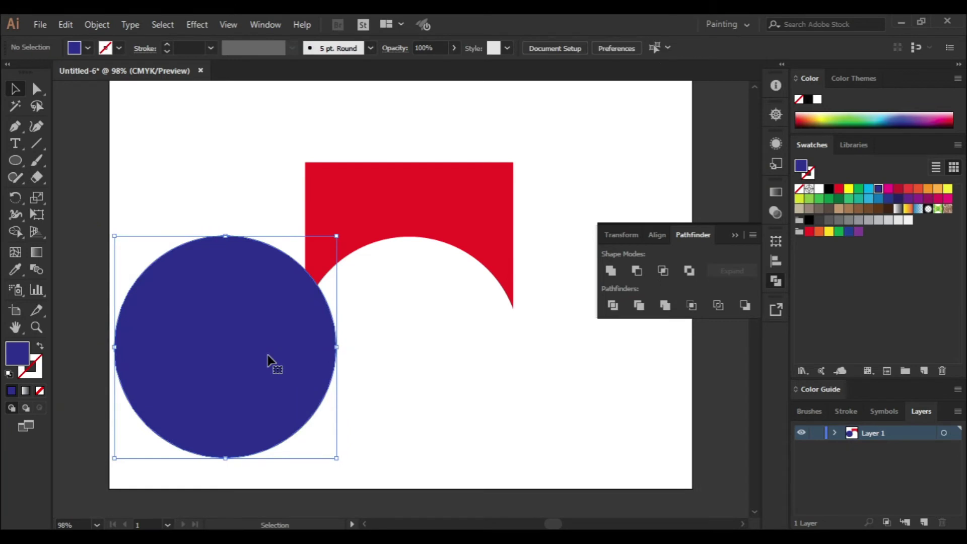
- Lower the red arched shape on the artboard, then select and delete it
{"action": "left_click_drag", "start_coordinate": [367, 218], "coordinate": [365, 267]}
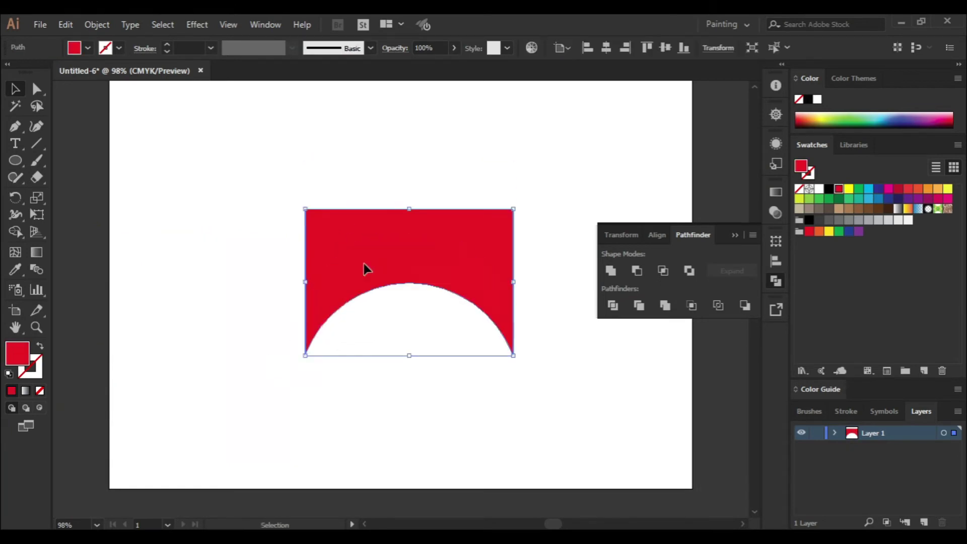
{"action": "left_click_drag", "start_coordinate": [239, 164], "coordinate": [443, 371]}
{"action": "left_click", "coordinate": [490, 437]}
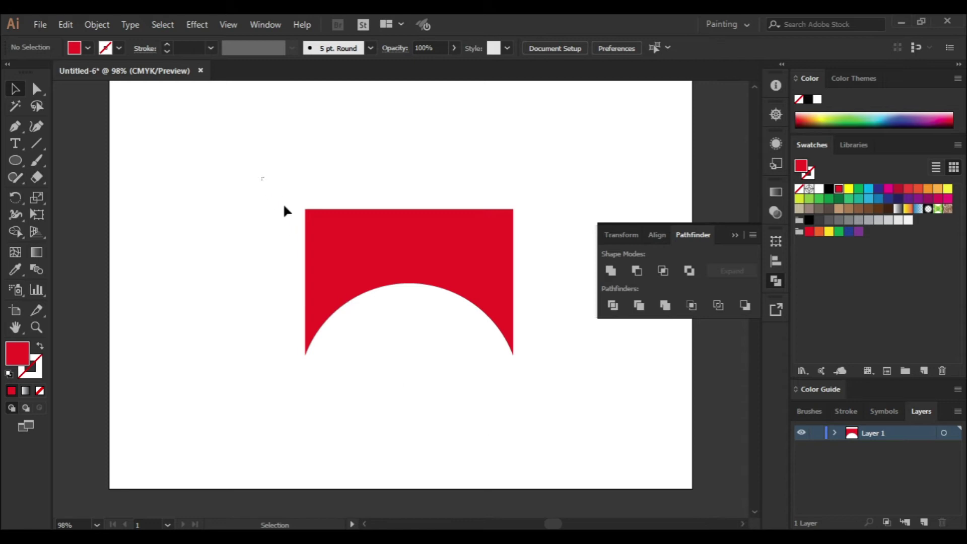
{"action": "left_click_drag", "start_coordinate": [284, 206], "coordinate": [457, 403]}
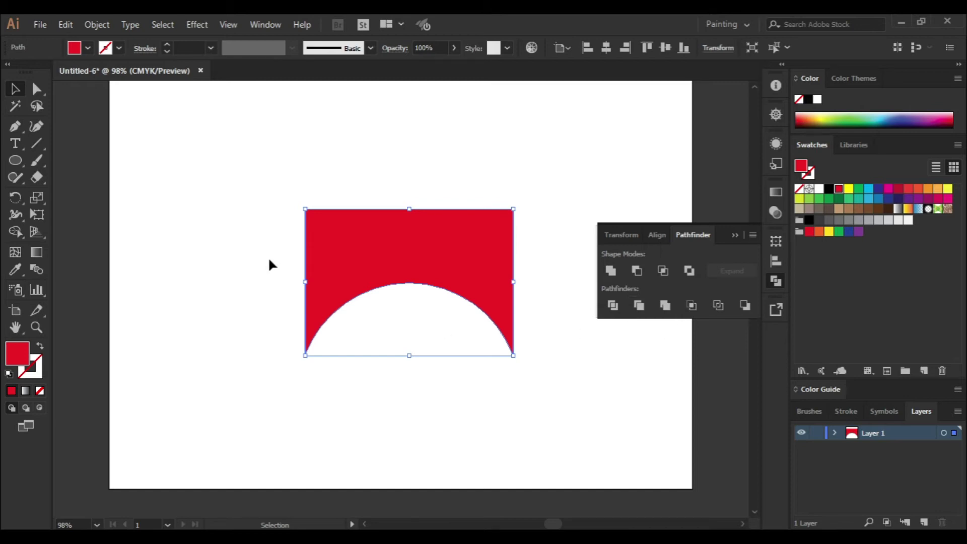
{"action": "key", "text": "Delete"}
- Draw a large red square centred on the artboard
{"action": "left_click_drag", "start_coordinate": [15, 168], "coordinate": [49, 159]}
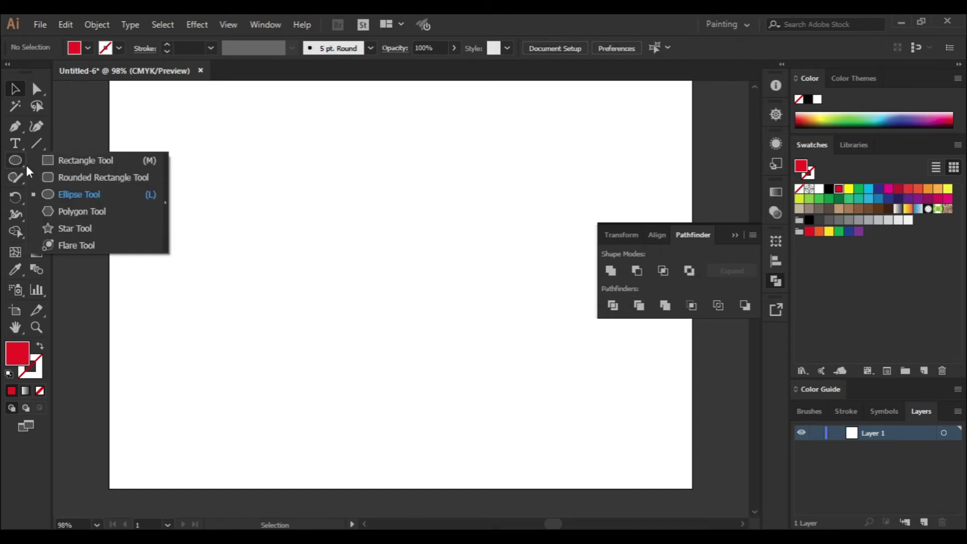
{"action": "left_click_drag", "start_coordinate": [224, 156], "coordinate": [446, 353]}
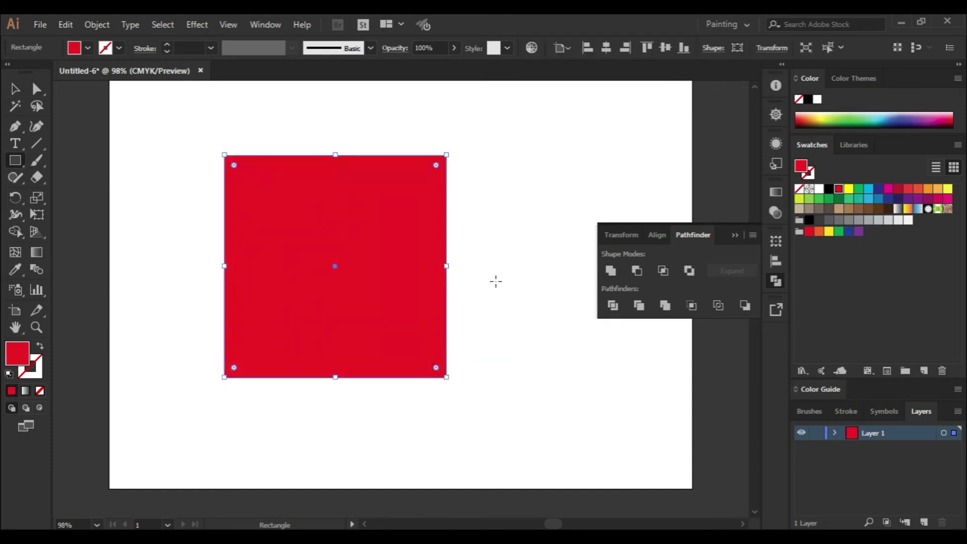
{"action": "left_click", "coordinate": [606, 49]}
{"action": "left_click", "coordinate": [665, 47]}
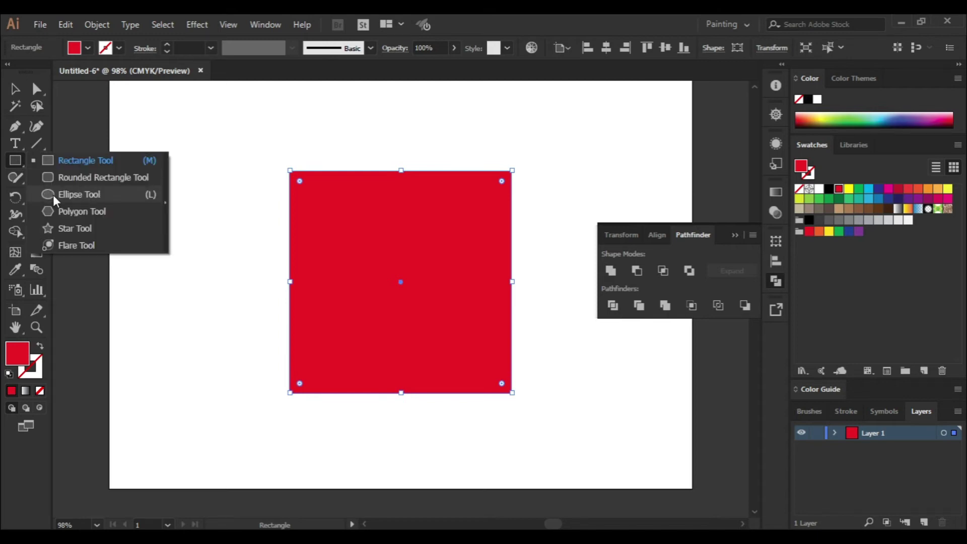
- Draw a dark blue circle over the square's lower half and centre it horizontally
{"action": "left_click_drag", "start_coordinate": [18, 160], "coordinate": [53, 195]}
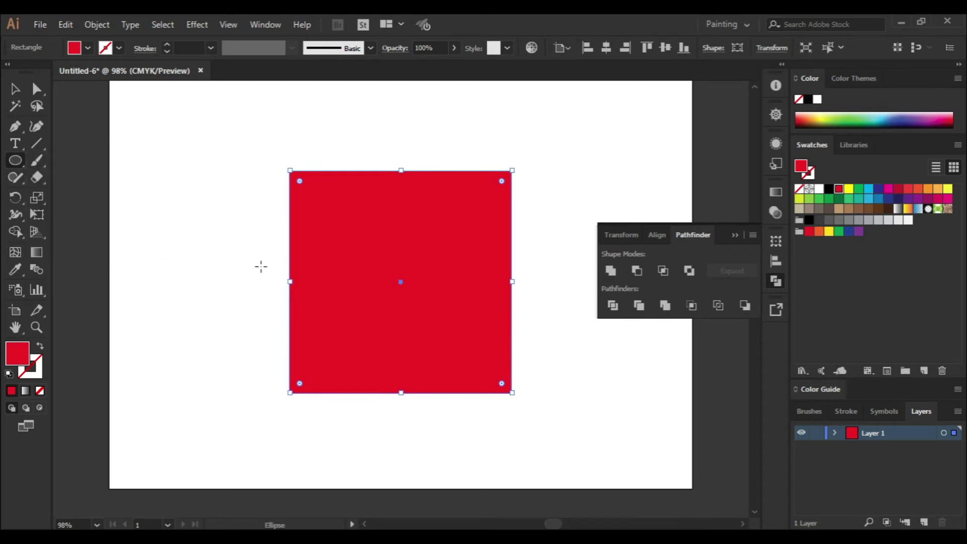
{"action": "left_click_drag", "start_coordinate": [270, 278], "coordinate": [515, 454]}
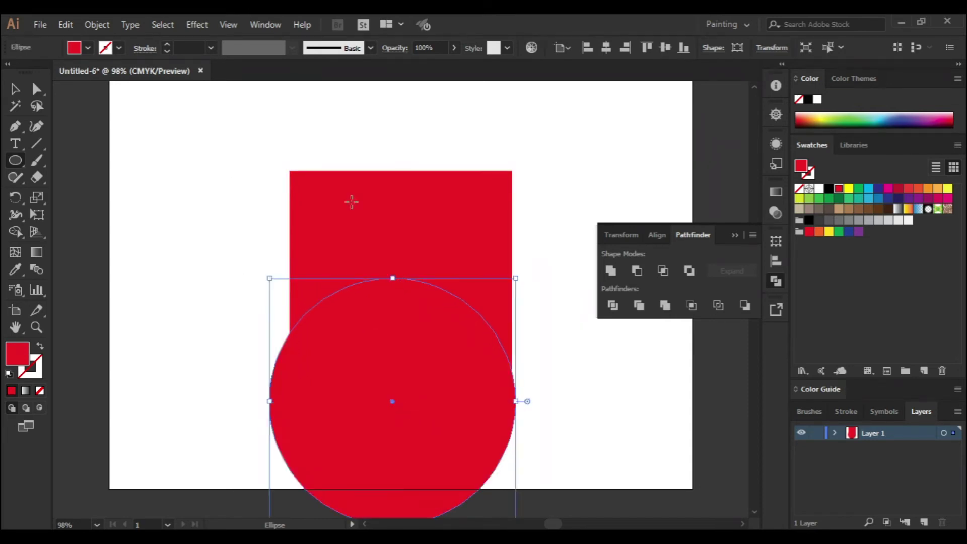
{"action": "left_click", "coordinate": [878, 190]}
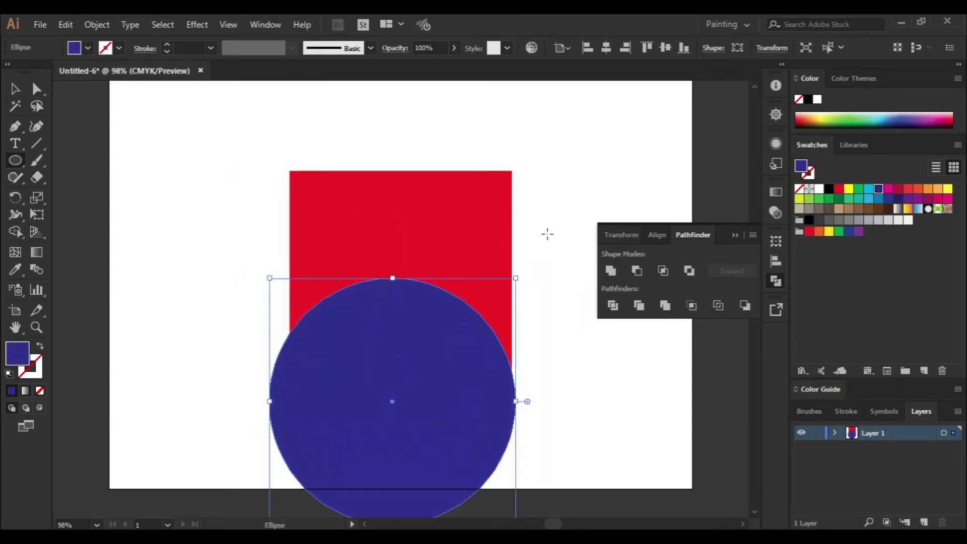
{"action": "left_click", "coordinate": [15, 89]}
{"action": "left_click_drag", "start_coordinate": [432, 464], "coordinate": [436, 445]}
{"action": "left_click", "coordinate": [606, 47]}
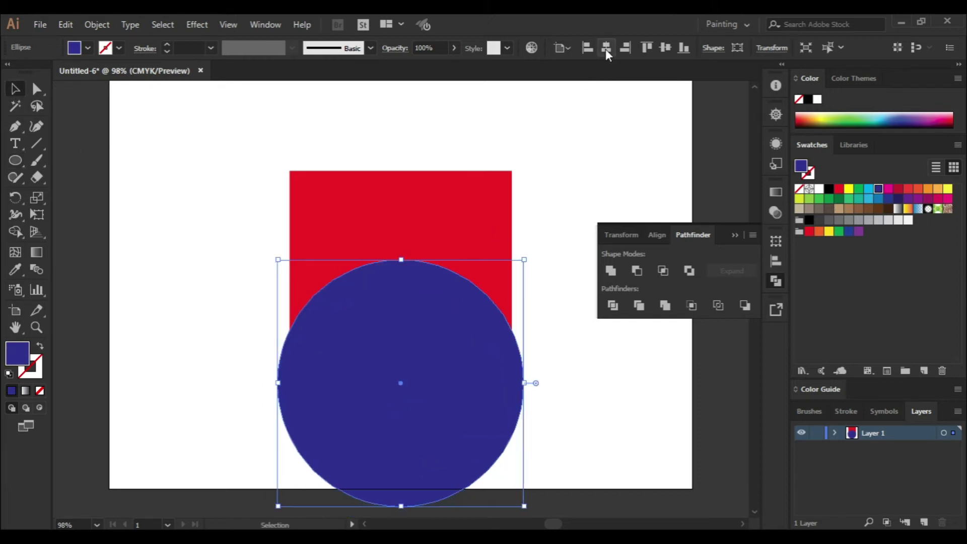
- Apply Pathfinder Merge to the square and circle and nudge the result up
{"action": "left_click", "coordinate": [602, 368]}
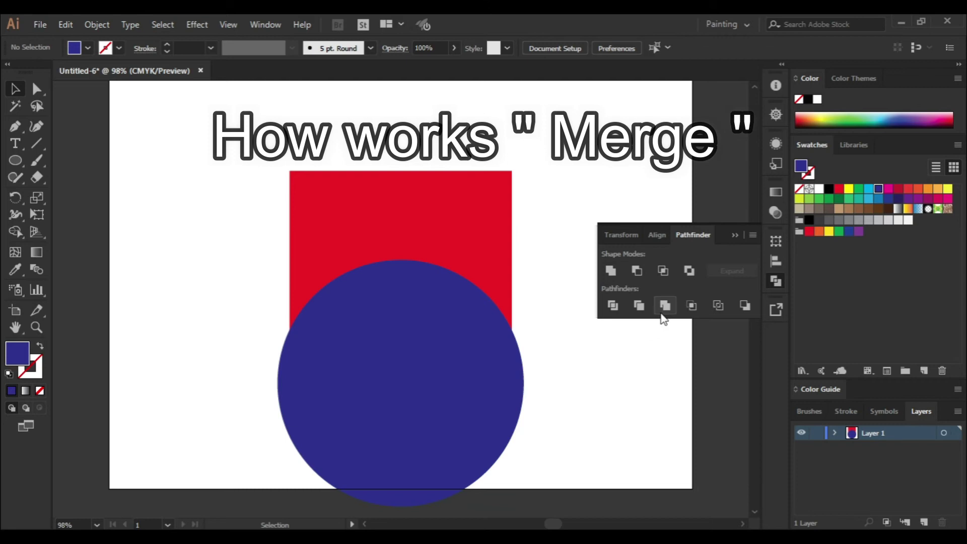
{"action": "left_click_drag", "start_coordinate": [199, 192], "coordinate": [430, 381]}
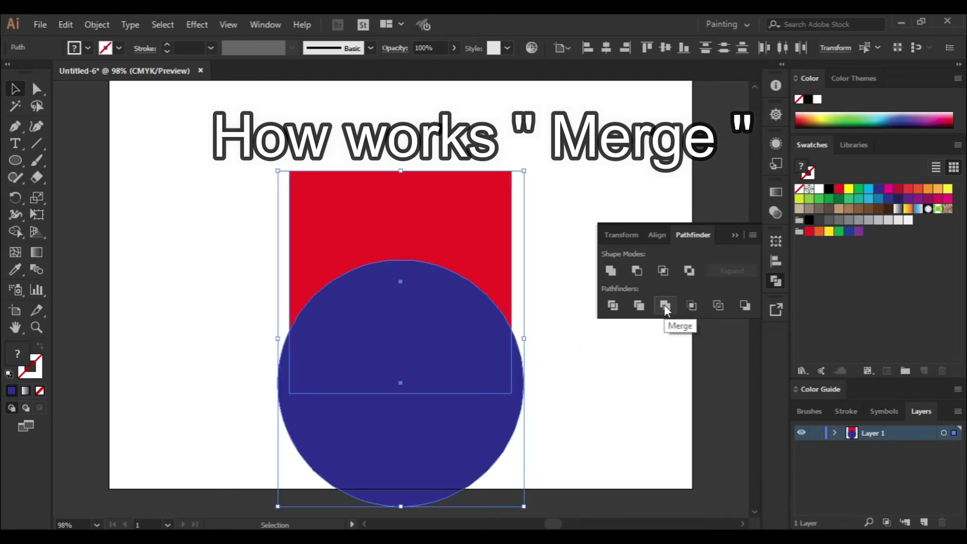
{"action": "left_click", "coordinate": [664, 304]}
{"action": "left_click", "coordinate": [584, 418]}
{"action": "left_click_drag", "start_coordinate": [364, 380], "coordinate": [368, 356]}
- Ungroup the merged pieces, check each one, then regroup the rectangle and circle
{"action": "right_click", "coordinate": [367, 351]}
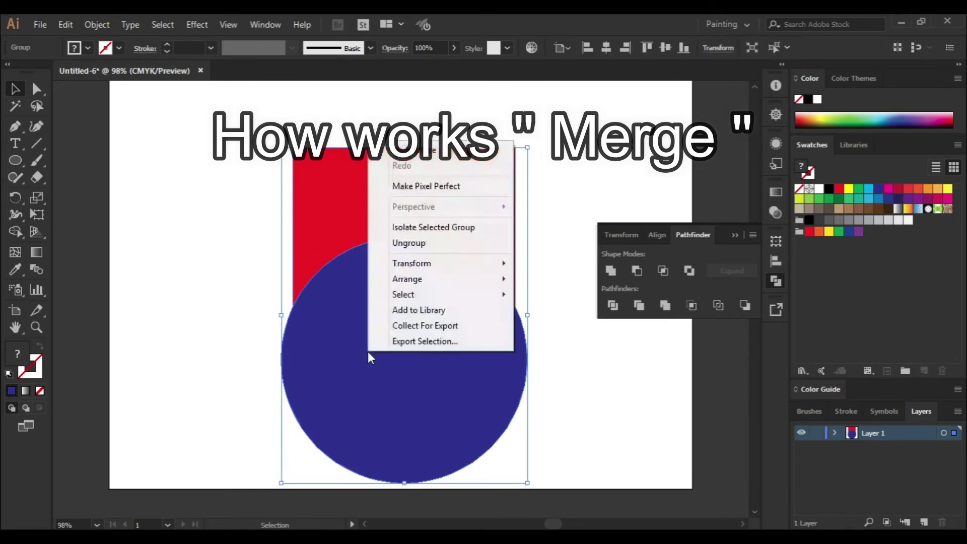
{"action": "left_click", "coordinate": [408, 243]}
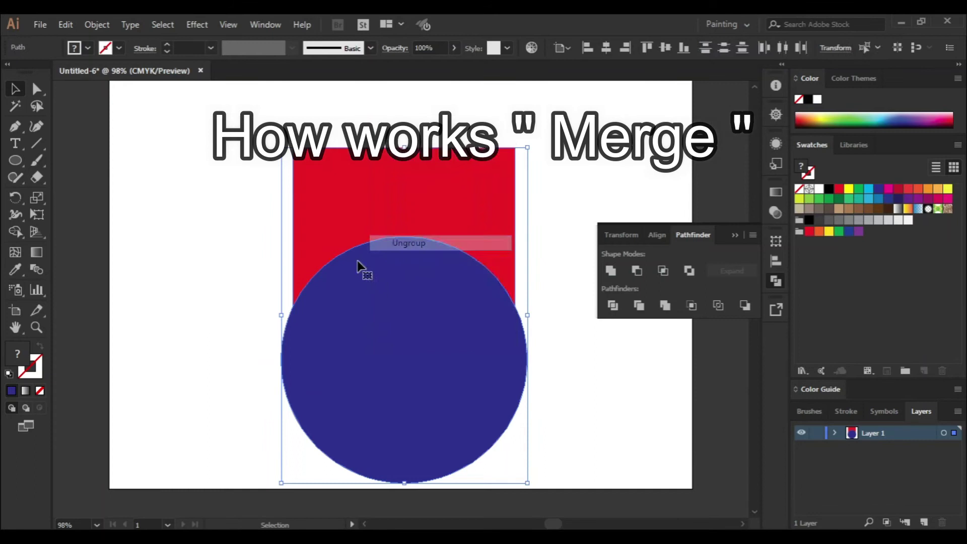
{"action": "left_click", "coordinate": [223, 290]}
{"action": "left_click", "coordinate": [373, 226]}
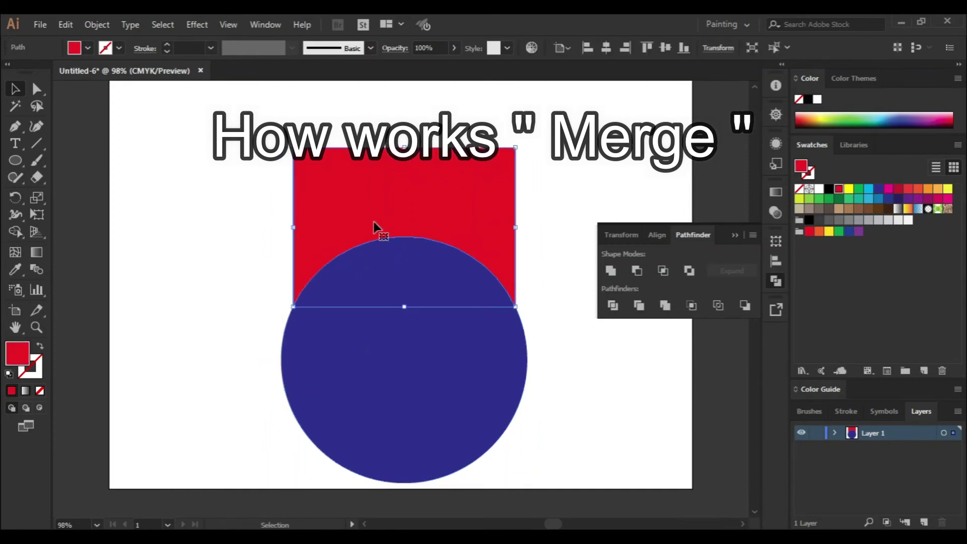
{"action": "left_click", "coordinate": [384, 373]}
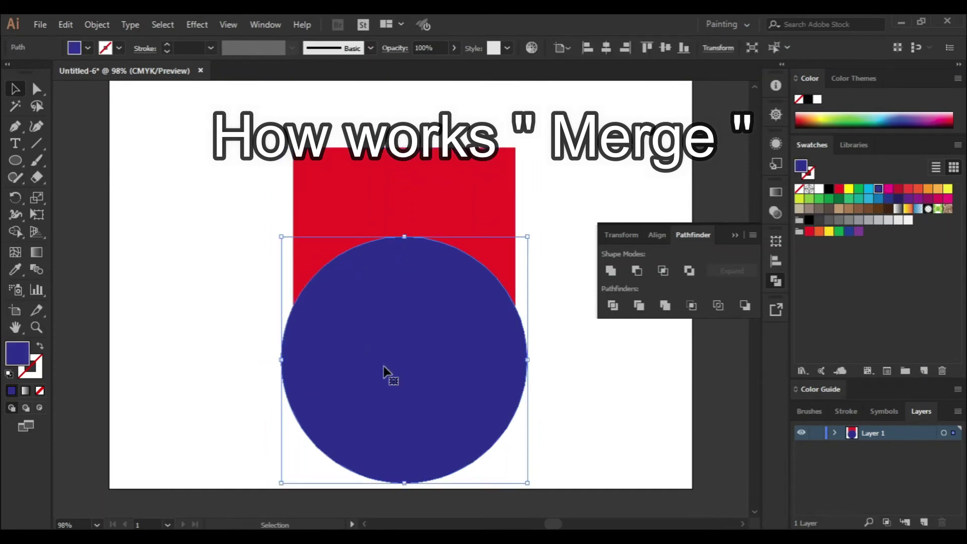
{"action": "left_click_drag", "start_coordinate": [198, 183], "coordinate": [388, 343]}
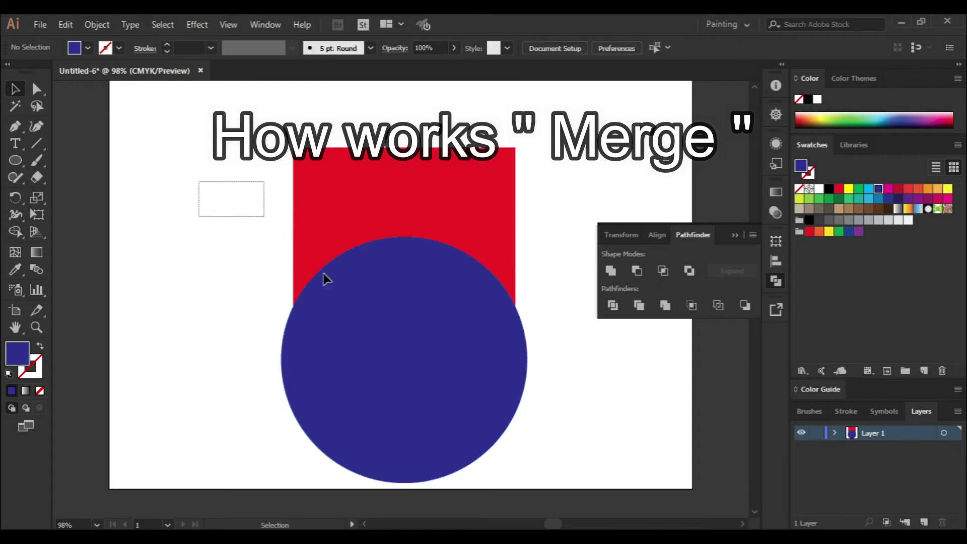
{"action": "right_click", "coordinate": [389, 344]}
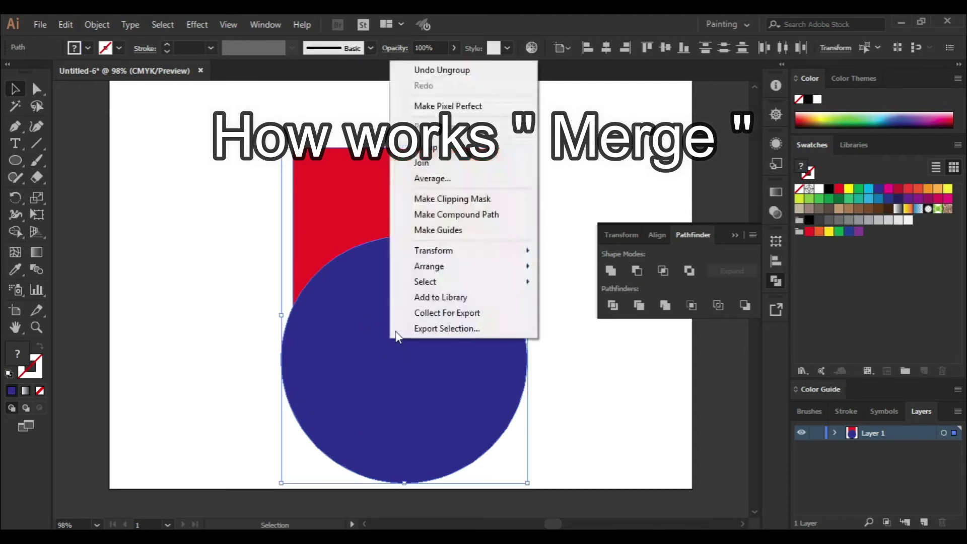
{"action": "left_click", "coordinate": [453, 155]}
- Recolour the red rectangle dark blue to match the circle
{"action": "left_click", "coordinate": [373, 361]}
{"action": "left_click", "coordinate": [463, 221]}
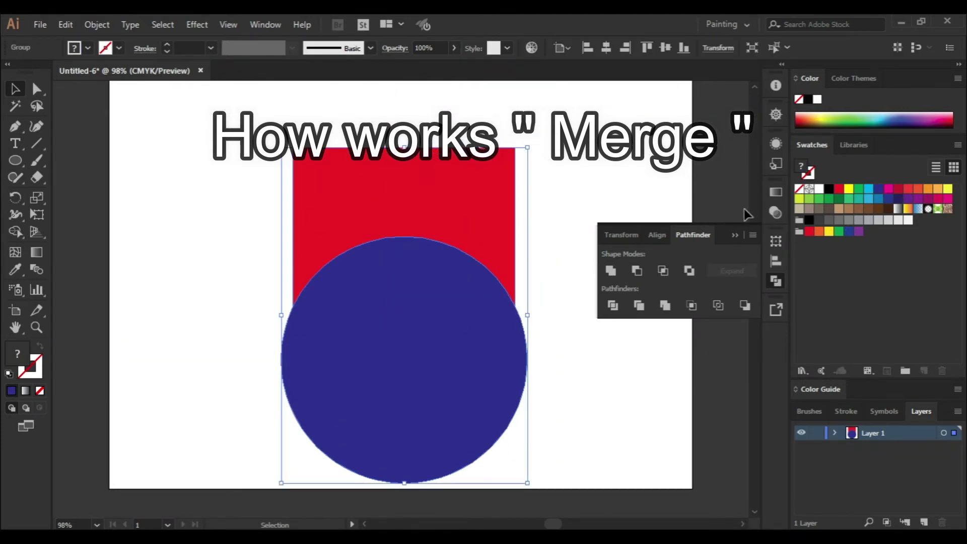
{"action": "left_click", "coordinate": [878, 194]}
{"action": "left_click", "coordinate": [622, 422]}
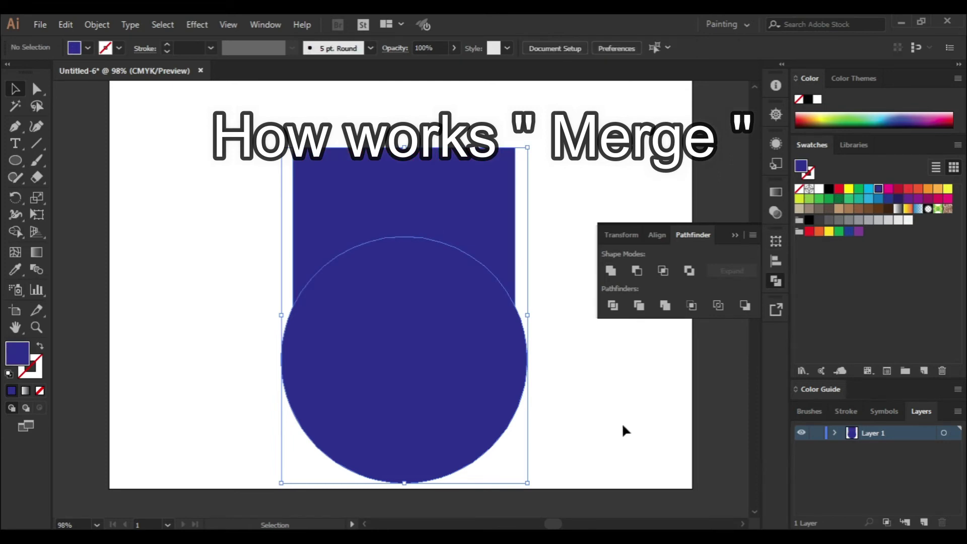
- Select and deselect the blue group several times to inspect the merged result
{"action": "left_click", "coordinate": [363, 348]}
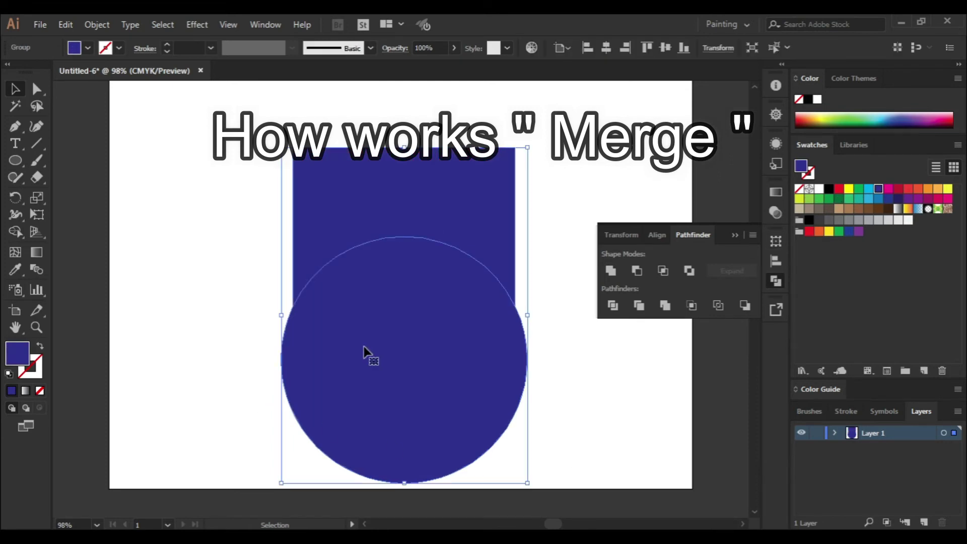
{"action": "left_click", "coordinate": [238, 309]}
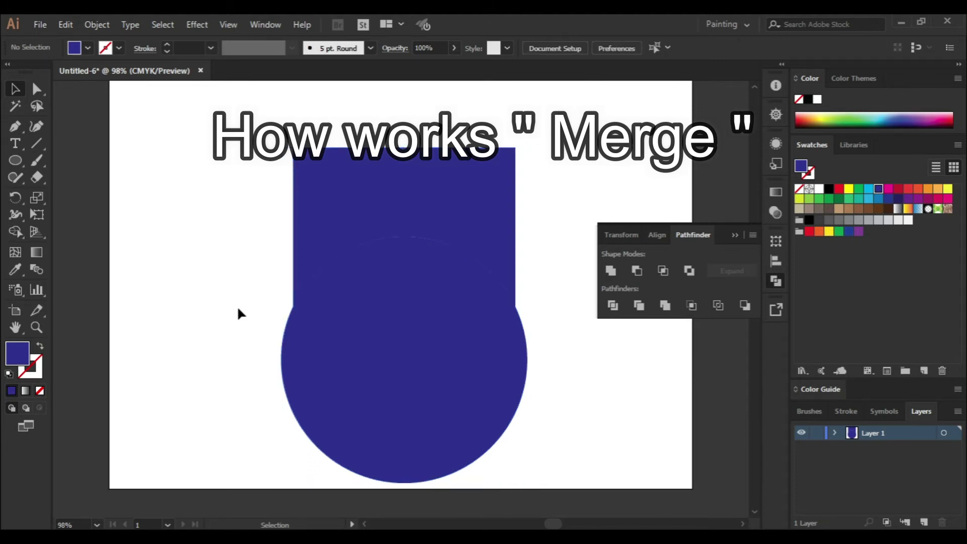
{"action": "left_click", "coordinate": [398, 362]}
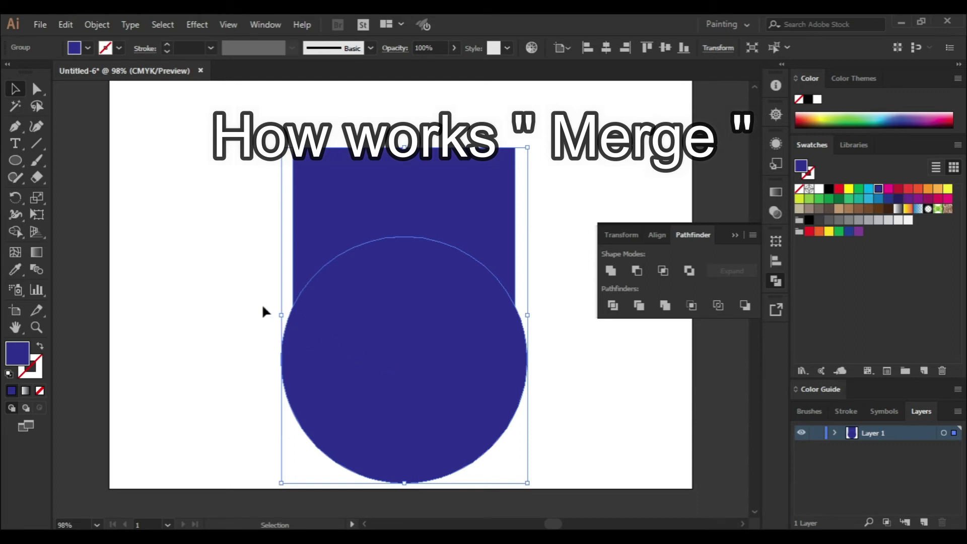
{"action": "left_click", "coordinate": [239, 290]}
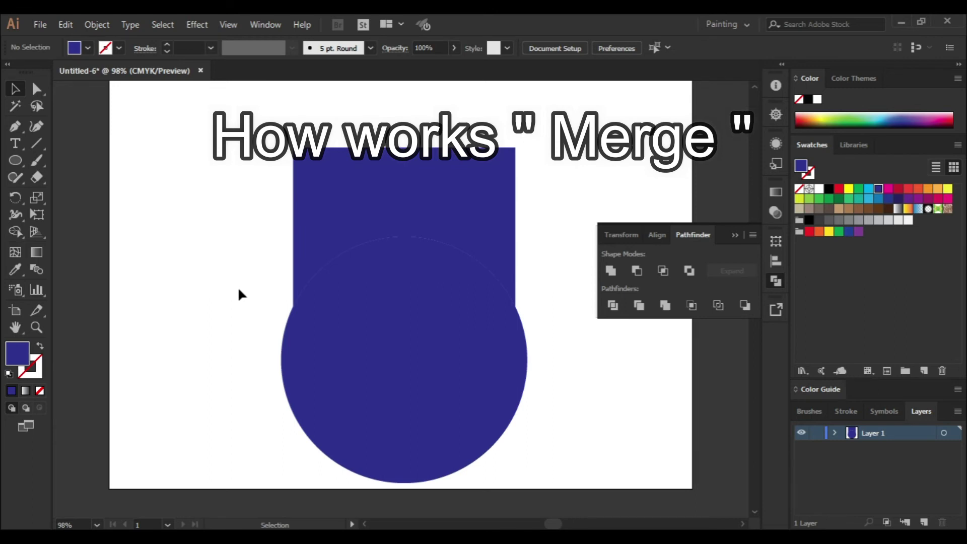
{"action": "left_click", "coordinate": [332, 227]}
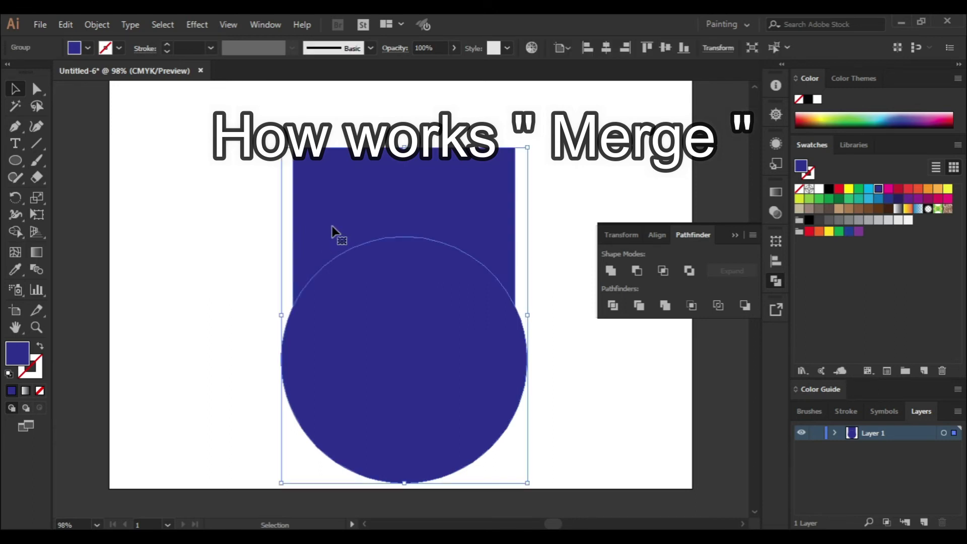
{"action": "left_click", "coordinate": [245, 282]}
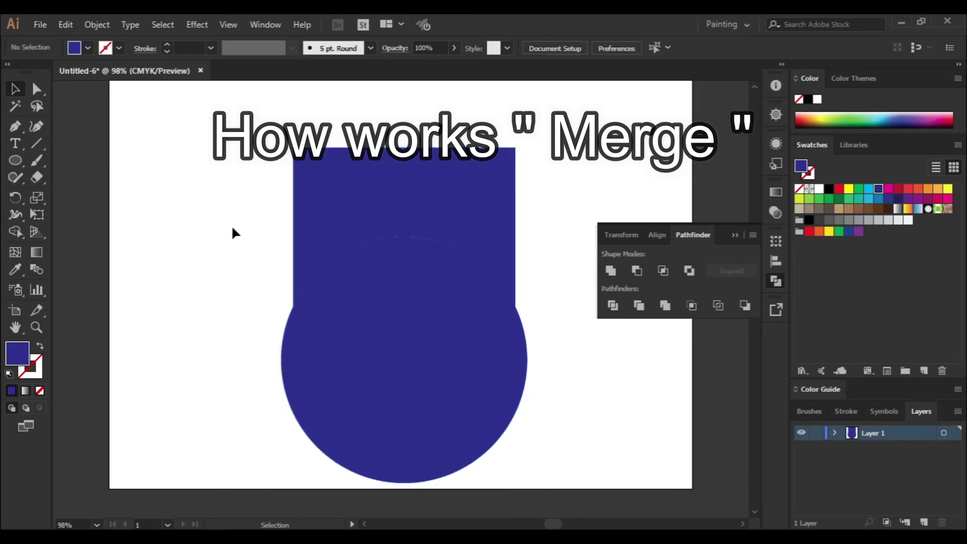
{"action": "left_click", "coordinate": [378, 352]}
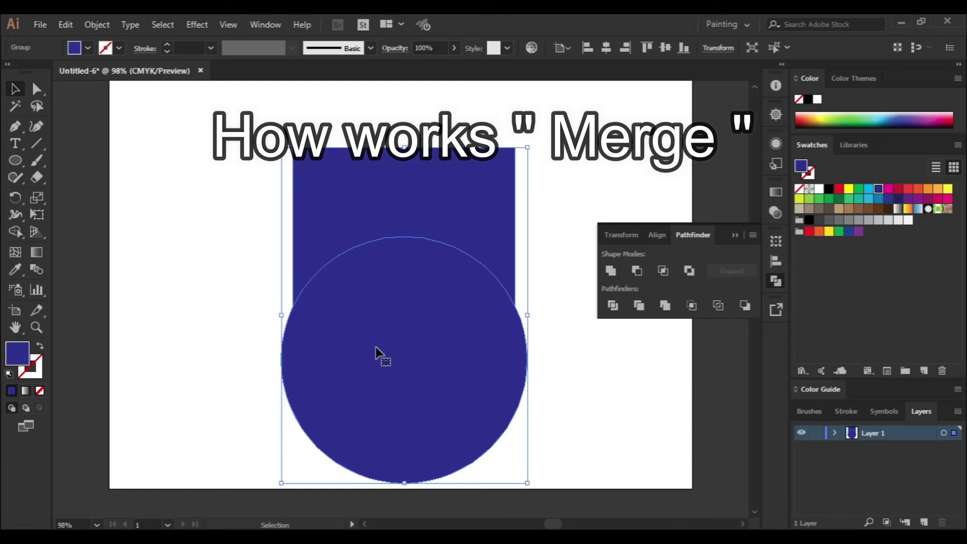
- Delete the merged group and draw a dark blue square centred on the artboard
{"action": "key", "text": "Delete"}
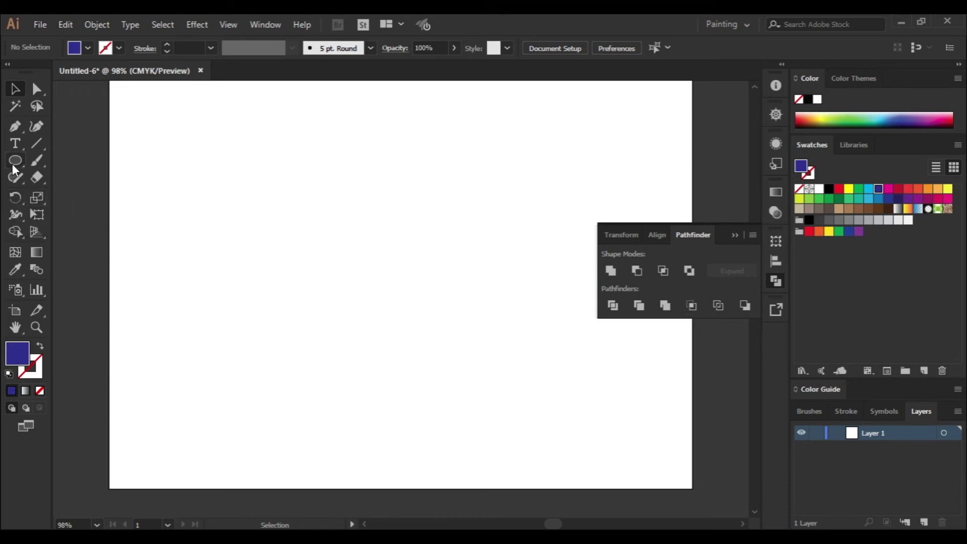
{"action": "left_click_drag", "start_coordinate": [15, 160], "coordinate": [60, 160]}
{"action": "left_click_drag", "start_coordinate": [251, 175], "coordinate": [386, 309]}
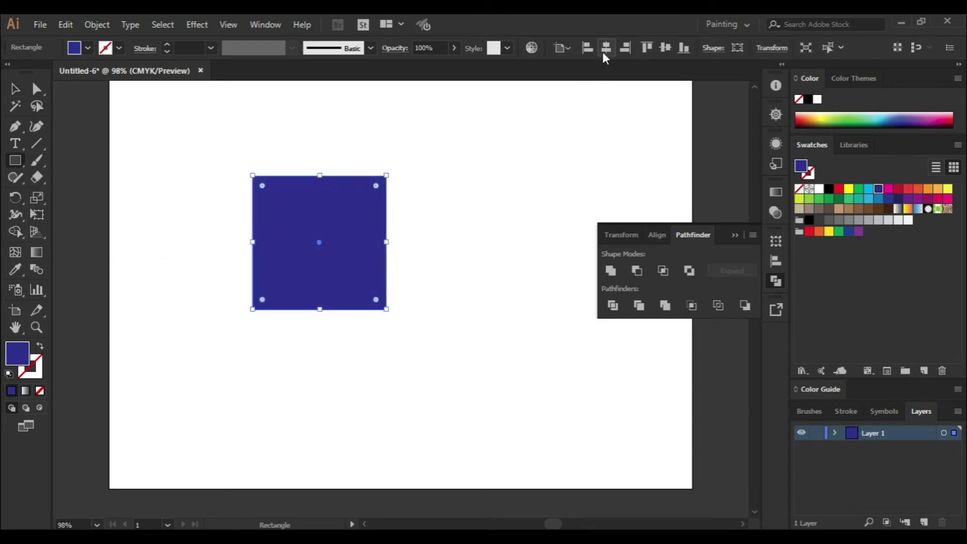
{"action": "left_click", "coordinate": [605, 49]}
{"action": "left_click", "coordinate": [665, 48]}
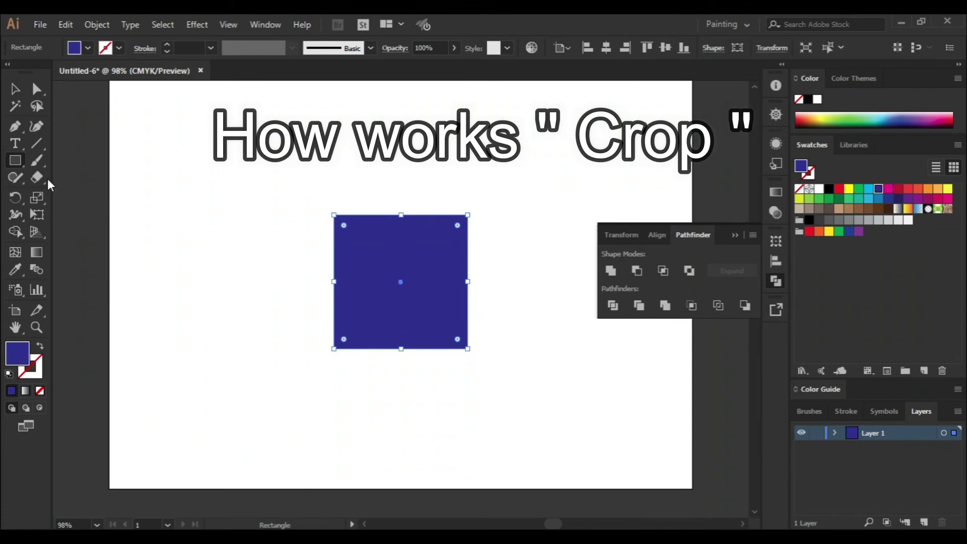
- Draw a red circle overlapping the square's lower part and check each shape's selection
{"action": "left_click_drag", "start_coordinate": [16, 161], "coordinate": [52, 203]}
{"action": "left_click_drag", "start_coordinate": [288, 269], "coordinate": [469, 436]}
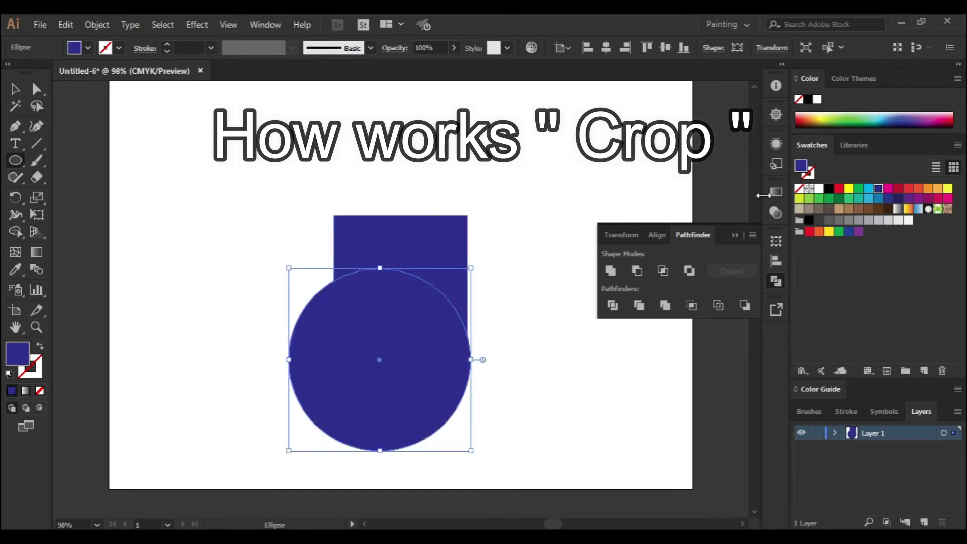
{"action": "left_click", "coordinate": [838, 189]}
{"action": "left_click", "coordinate": [15, 89]}
{"action": "left_click", "coordinate": [276, 280]}
{"action": "left_click", "coordinate": [439, 253]}
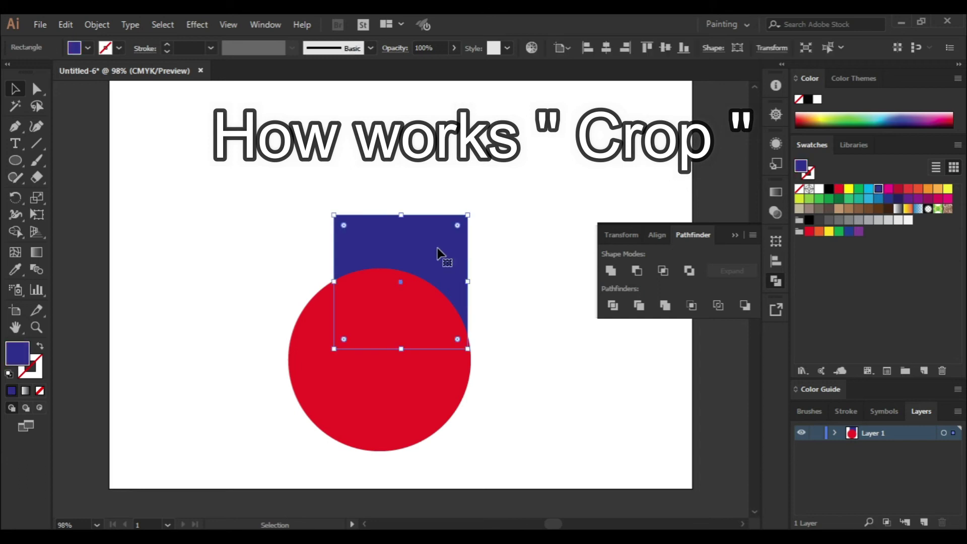
{"action": "left_click", "coordinate": [381, 397]}
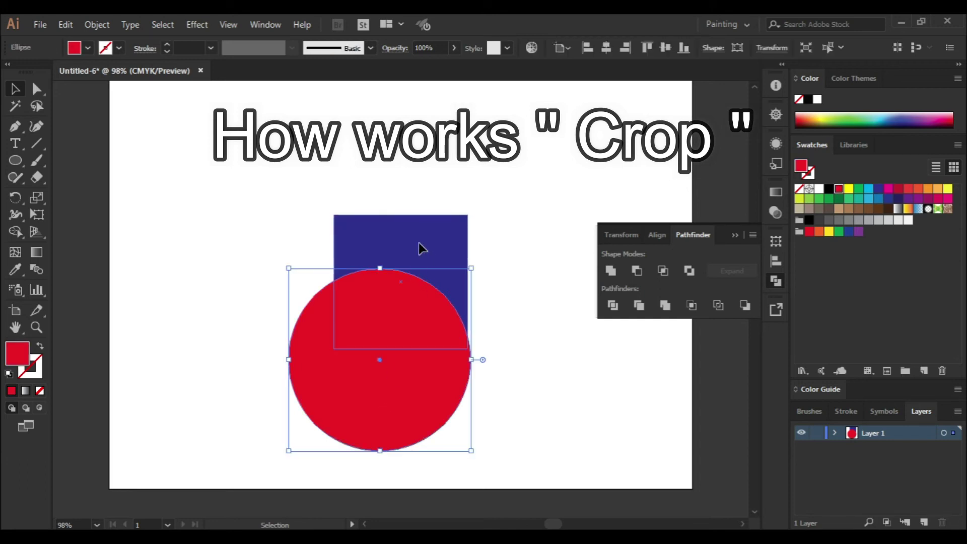
{"action": "left_click", "coordinate": [418, 242]}
{"action": "left_click", "coordinate": [364, 382]}
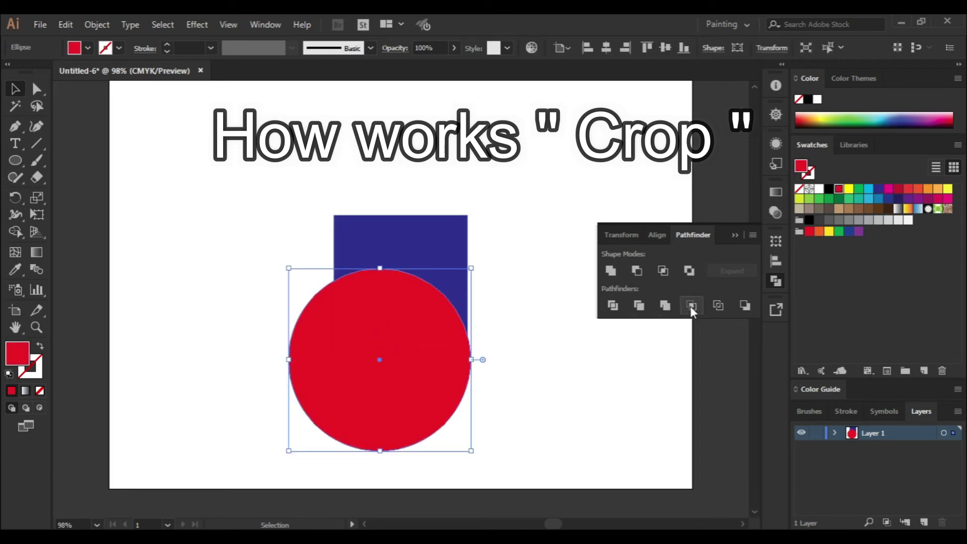
- Crop the blue square to the red circle with Pathfinder Crop and nudge the result upward
{"action": "left_click_drag", "start_coordinate": [275, 190], "coordinate": [409, 303]}
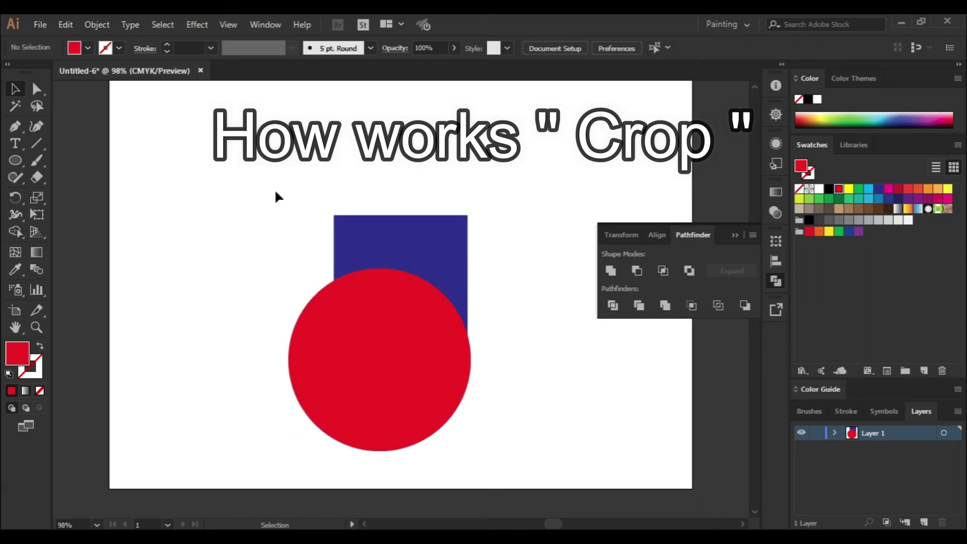
{"action": "left_click", "coordinate": [691, 305]}
{"action": "left_click", "coordinate": [498, 401]}
{"action": "left_click", "coordinate": [347, 324]}
{"action": "left_click_drag", "start_coordinate": [360, 322], "coordinate": [360, 309]}
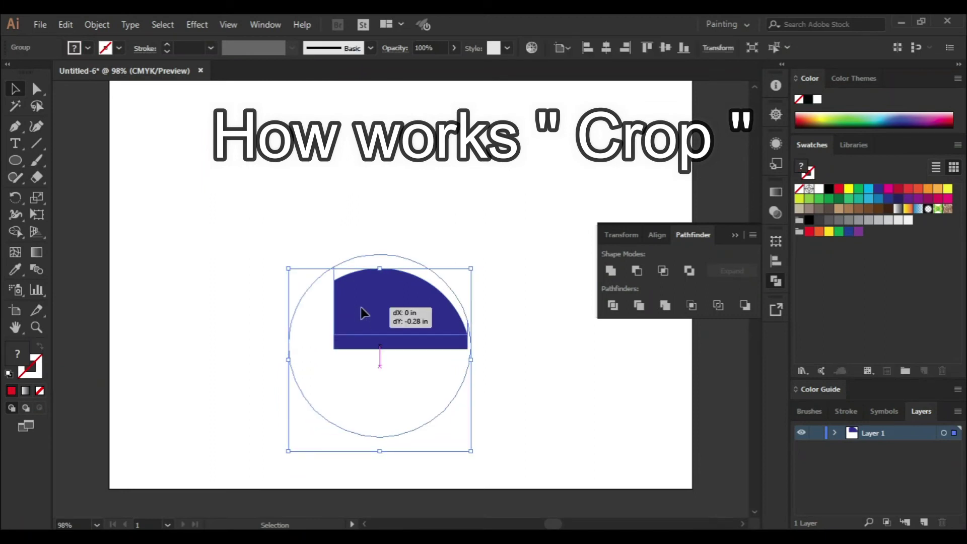
{"action": "left_click", "coordinate": [559, 362]}
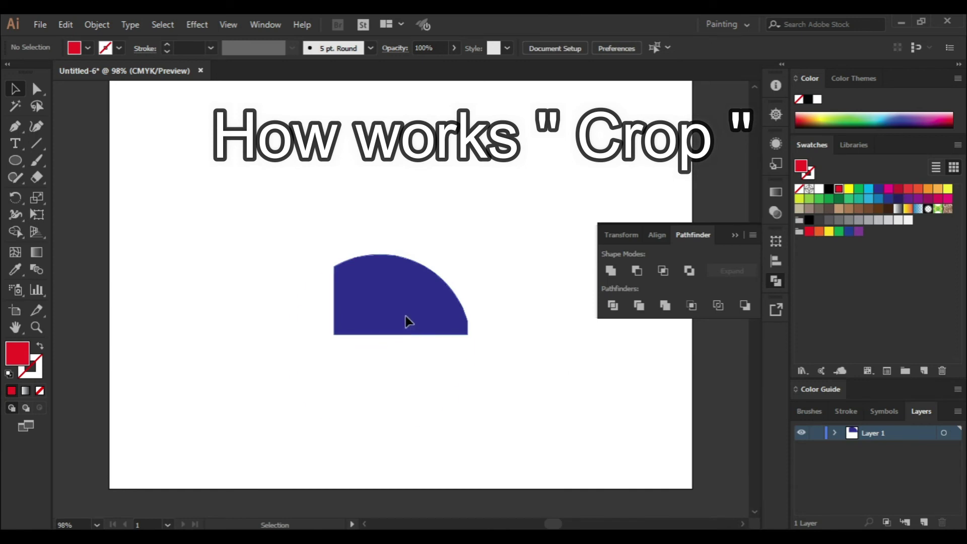
{"action": "left_click", "coordinate": [405, 317]}
{"action": "left_click", "coordinate": [543, 347]}
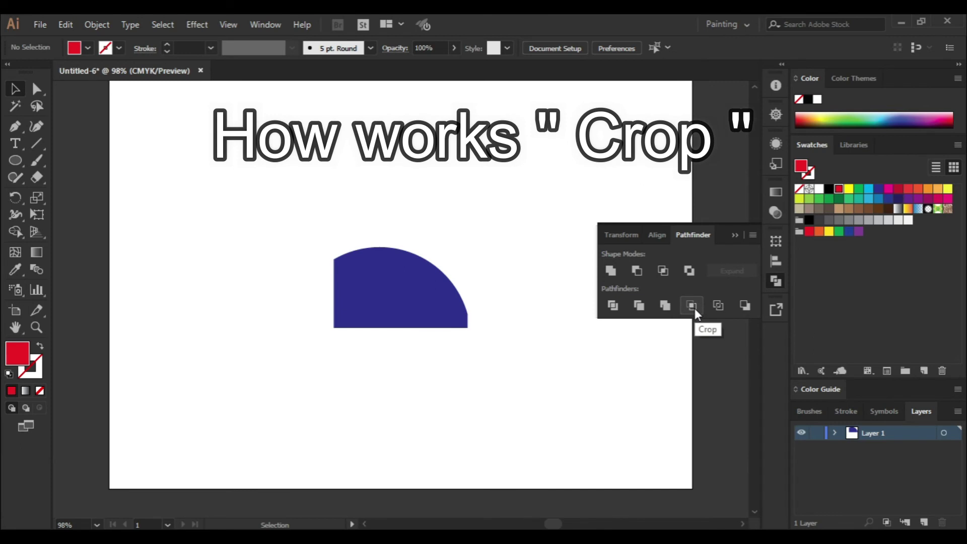
{"action": "left_click", "coordinate": [385, 311]}
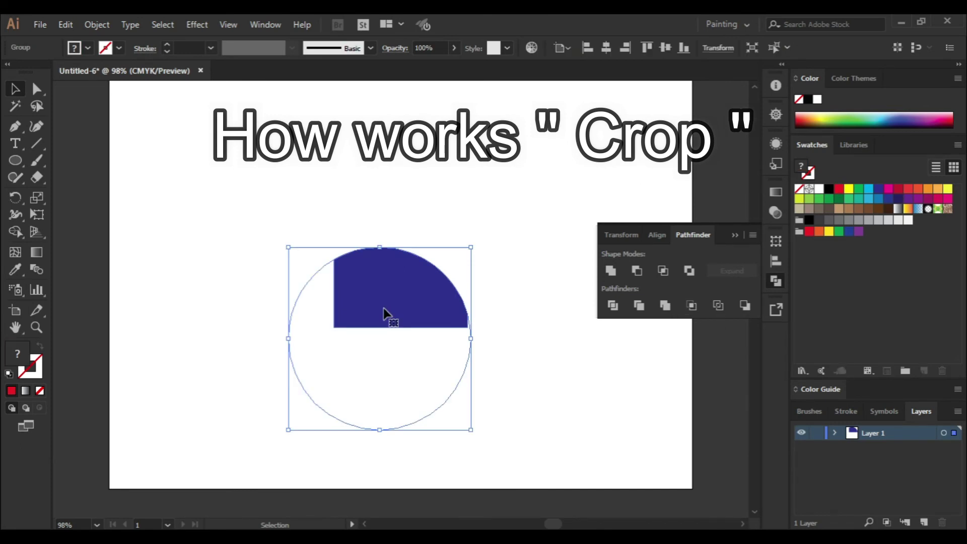
- Delete the cropped group and draw a red square centred on the artboard
{"action": "key", "text": "Delete"}
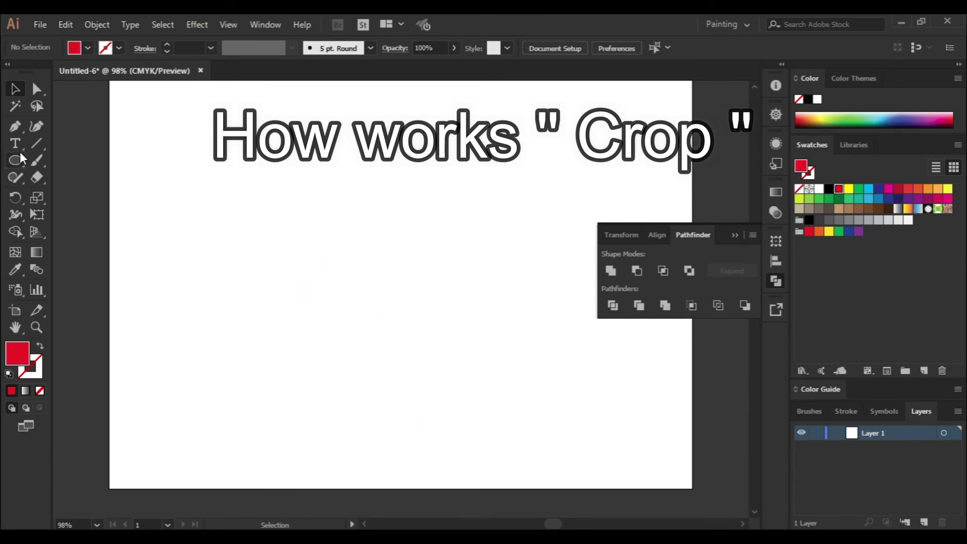
{"action": "left_click_drag", "start_coordinate": [17, 162], "coordinate": [53, 168]}
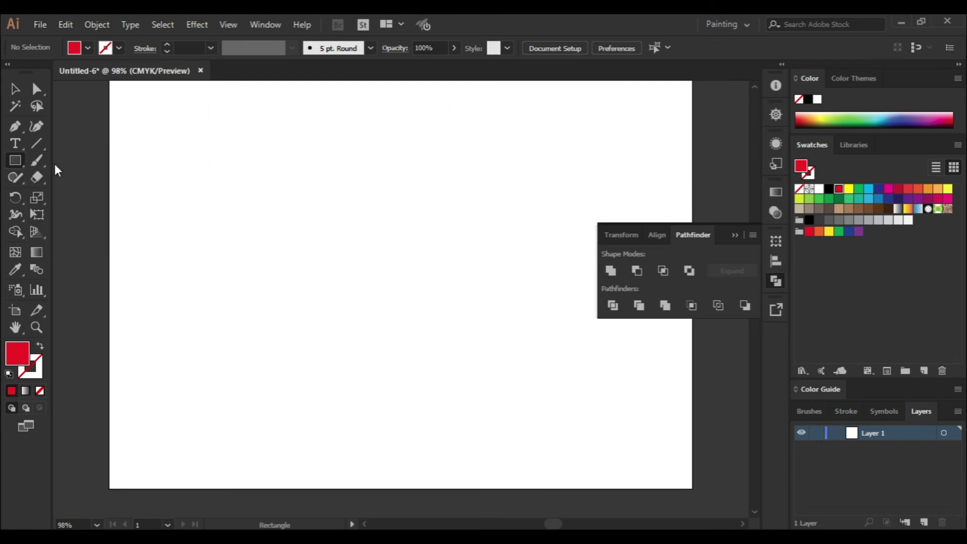
{"action": "left_click_drag", "start_coordinate": [260, 181], "coordinate": [423, 343]}
{"action": "left_click", "coordinate": [607, 47]}
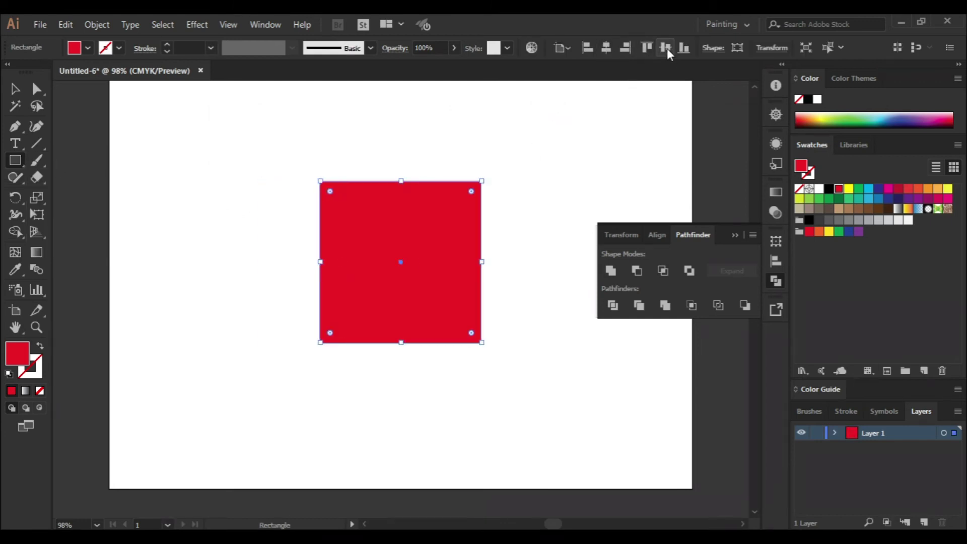
{"action": "left_click", "coordinate": [665, 47]}
{"action": "left_click", "coordinate": [15, 88]}
{"action": "left_click", "coordinate": [194, 277]}
- Add a dark blue circle overlapping the square's lower left and select both shapes
{"action": "left_click_drag", "start_coordinate": [15, 160], "coordinate": [52, 190]}
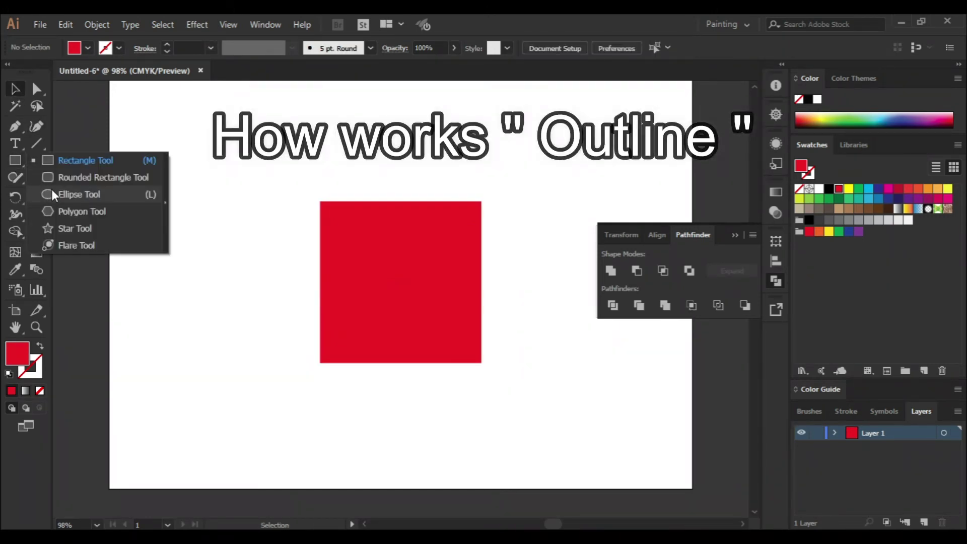
{"action": "left_click_drag", "start_coordinate": [274, 270], "coordinate": [445, 419]}
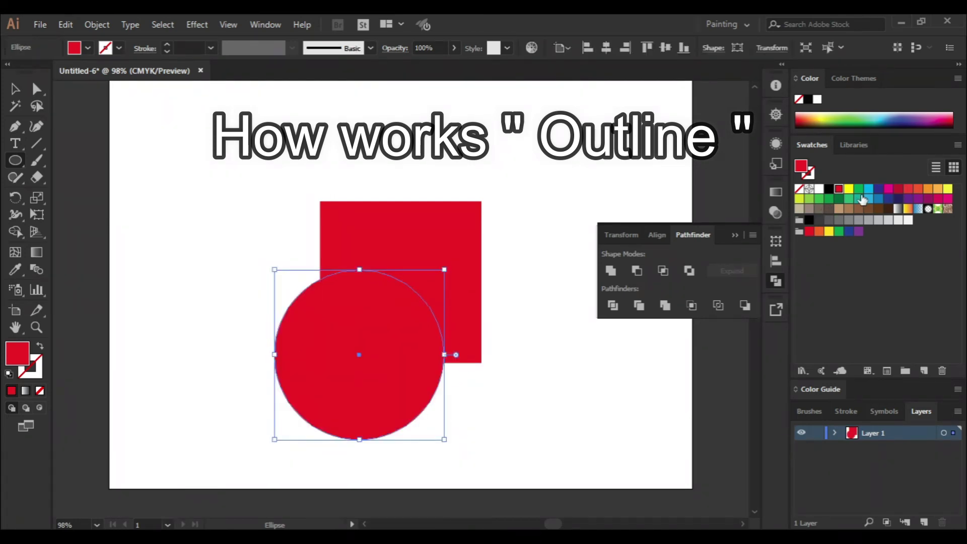
{"action": "left_click", "coordinate": [878, 189]}
{"action": "key", "text": "v"}
{"action": "left_click_drag", "start_coordinate": [253, 195], "coordinate": [412, 354]}
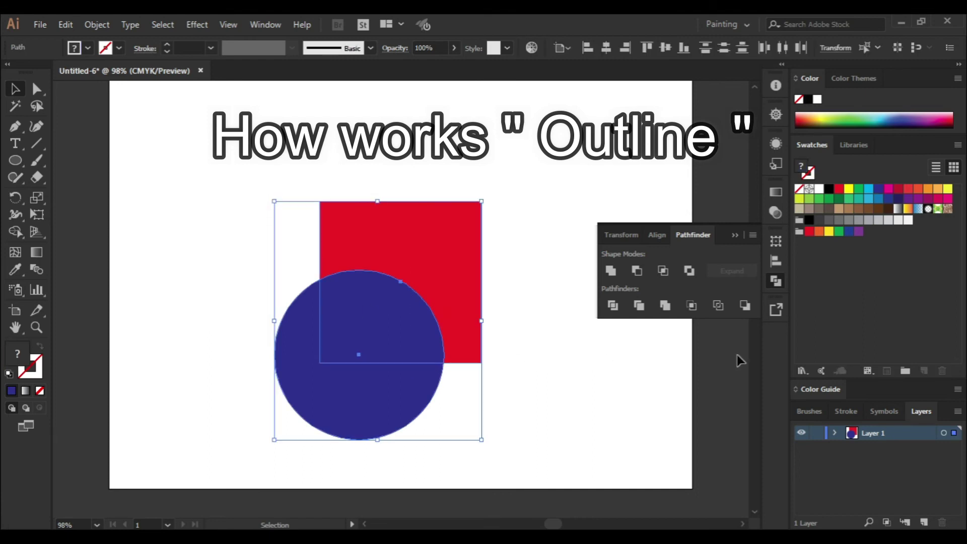
- Apply Pathfinder Outline to the square and circle and thicken the strokes to 4 pt
{"action": "left_click", "coordinate": [718, 306]}
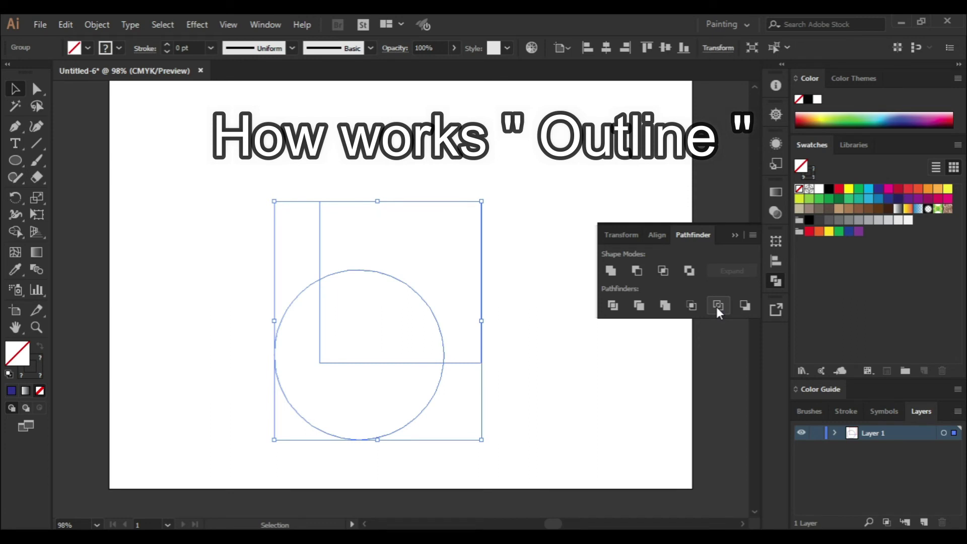
{"action": "left_click", "coordinate": [509, 390]}
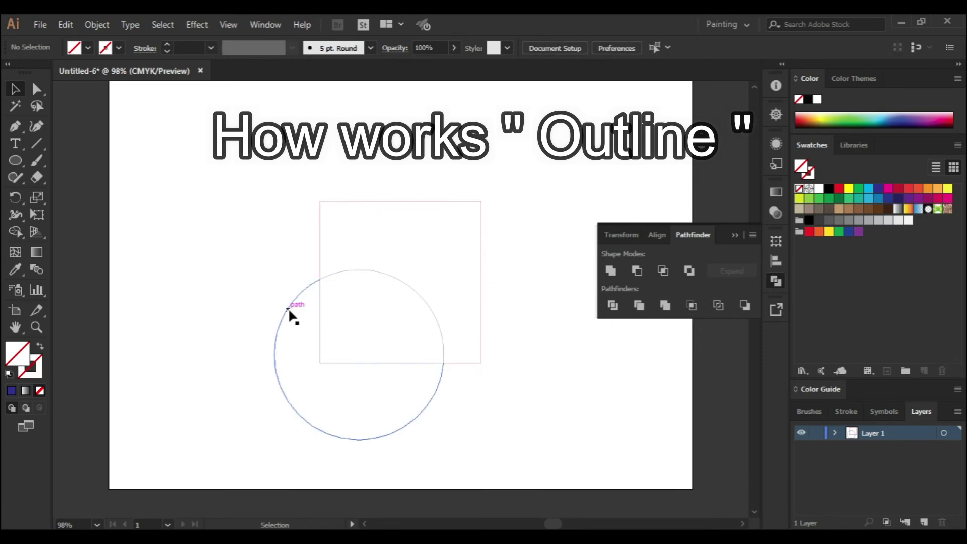
{"action": "left_click_drag", "start_coordinate": [275, 204], "coordinate": [475, 405]}
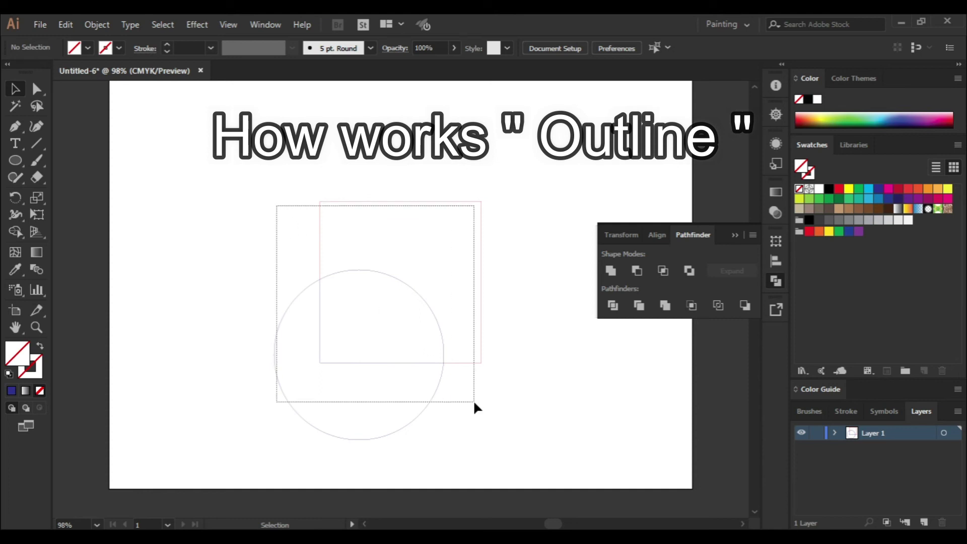
{"action": "left_click", "coordinate": [168, 44]}
{"action": "left_click", "coordinate": [168, 44]}
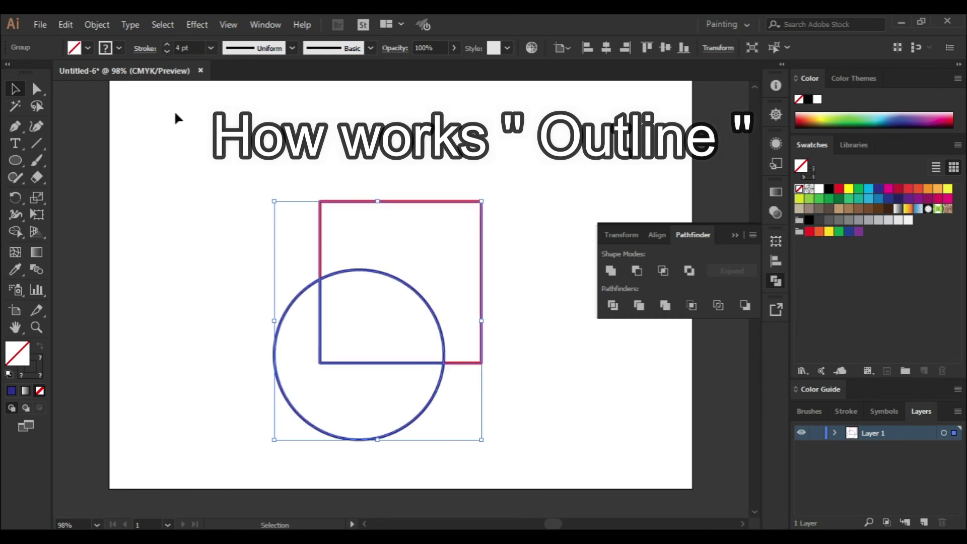
{"action": "left_click", "coordinate": [192, 180]}
{"action": "mouse_move", "coordinate": [247, 164]}
{"action": "left_mouse_down"}
{"action": "mouse_move", "coordinate": [538, 450]}
{"action": "mouse_move", "coordinate": [562, 438]}
{"action": "left_mouse_up"}
{"action": "left_click", "coordinate": [562, 438]}
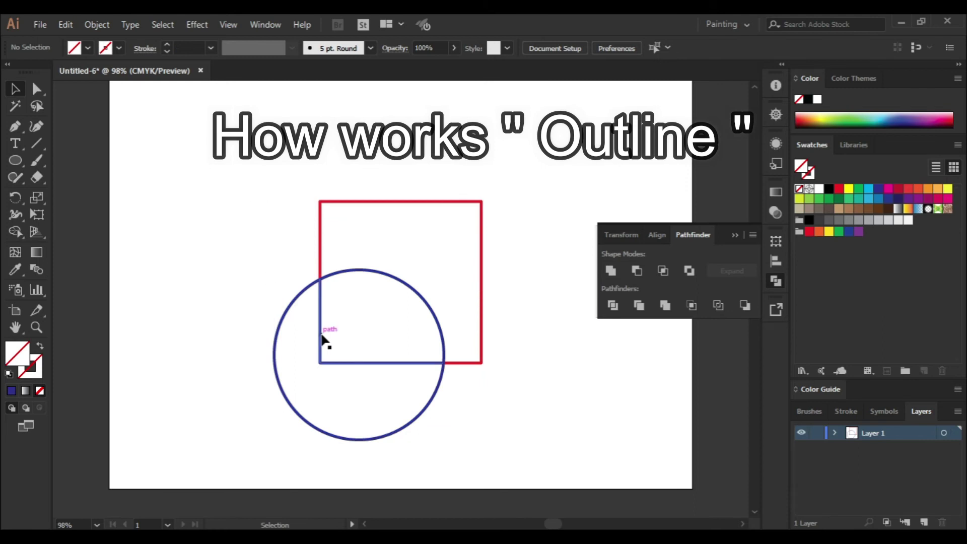
- Ungroup the outline paths and make the overlap piece a yellow stroke with no fill
{"action": "right_click", "coordinate": [321, 340]}
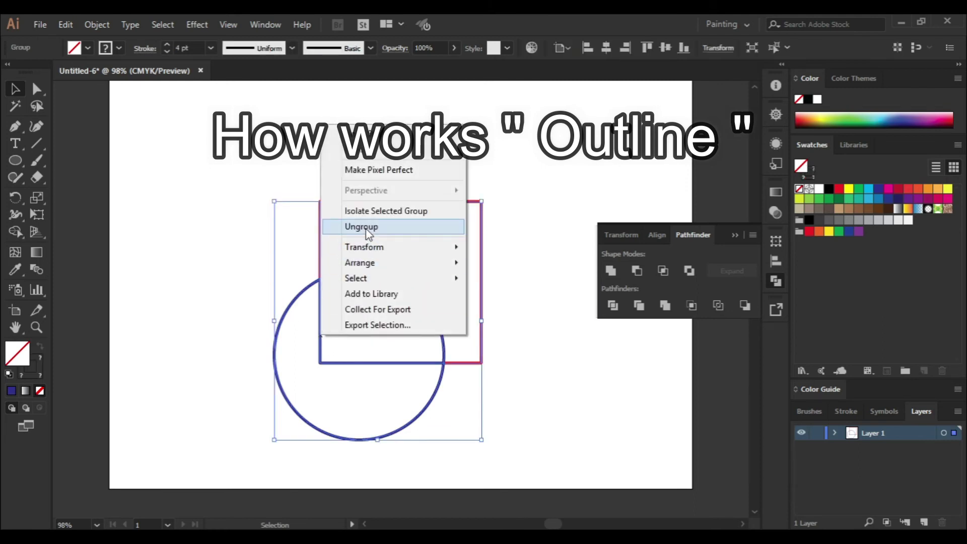
{"action": "left_click", "coordinate": [367, 227]}
{"action": "left_click", "coordinate": [544, 380]}
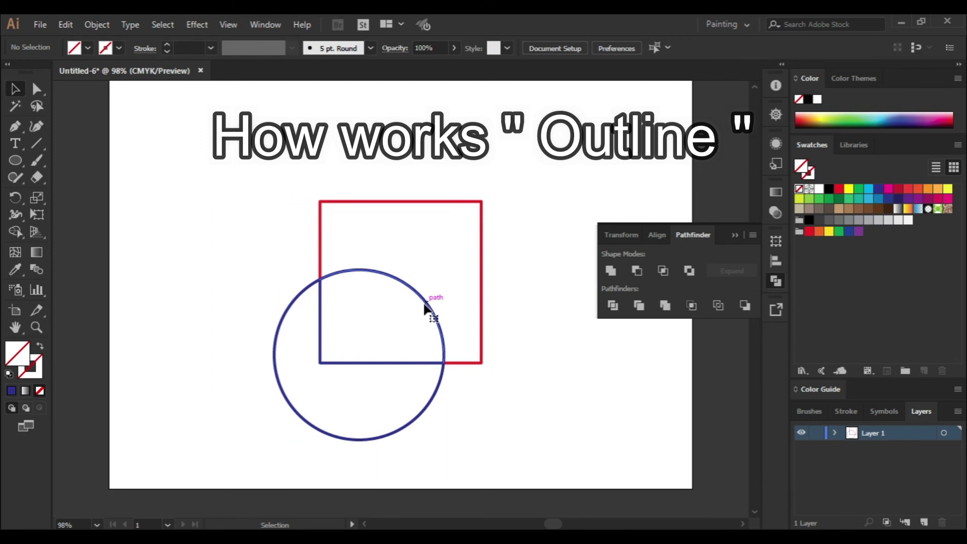
{"action": "left_click", "coordinate": [425, 308]}
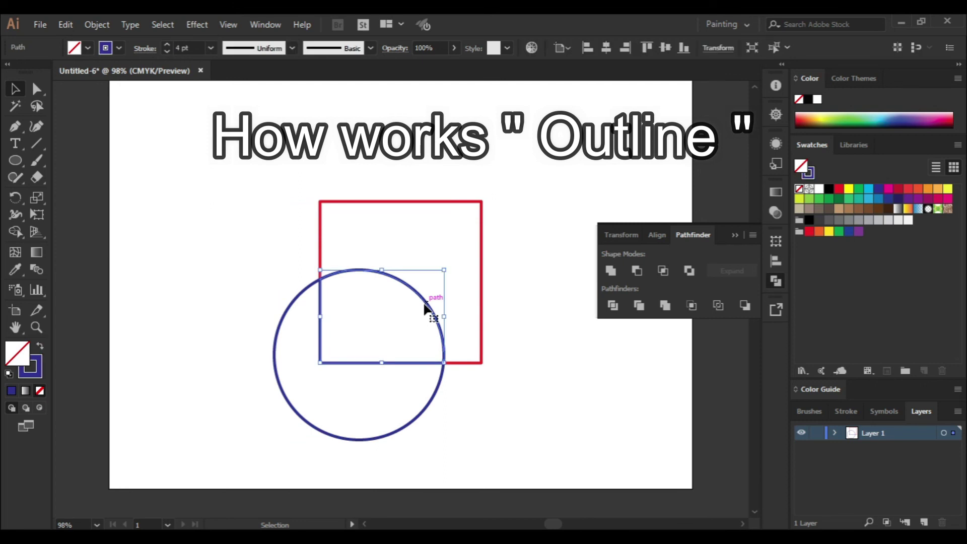
{"action": "left_click", "coordinate": [947, 190]}
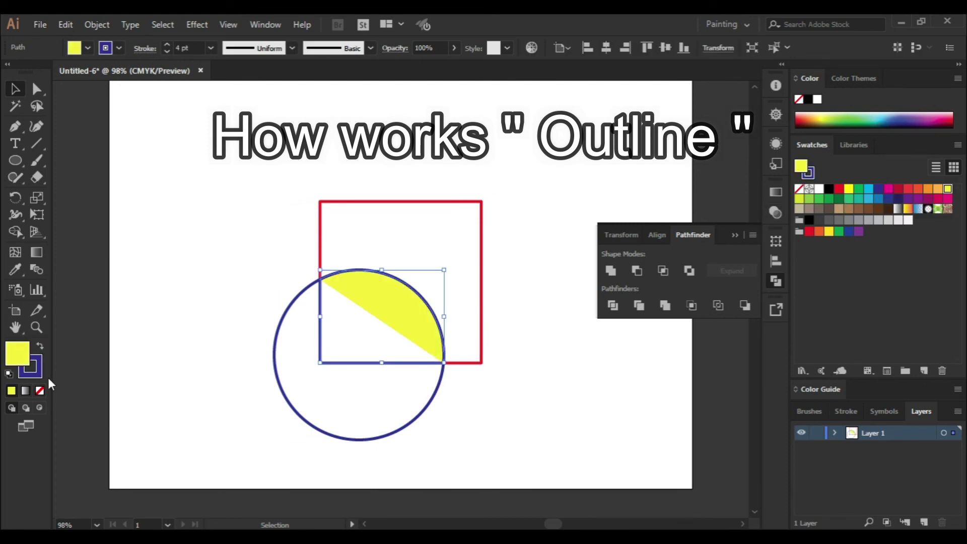
{"action": "left_click", "coordinate": [40, 346]}
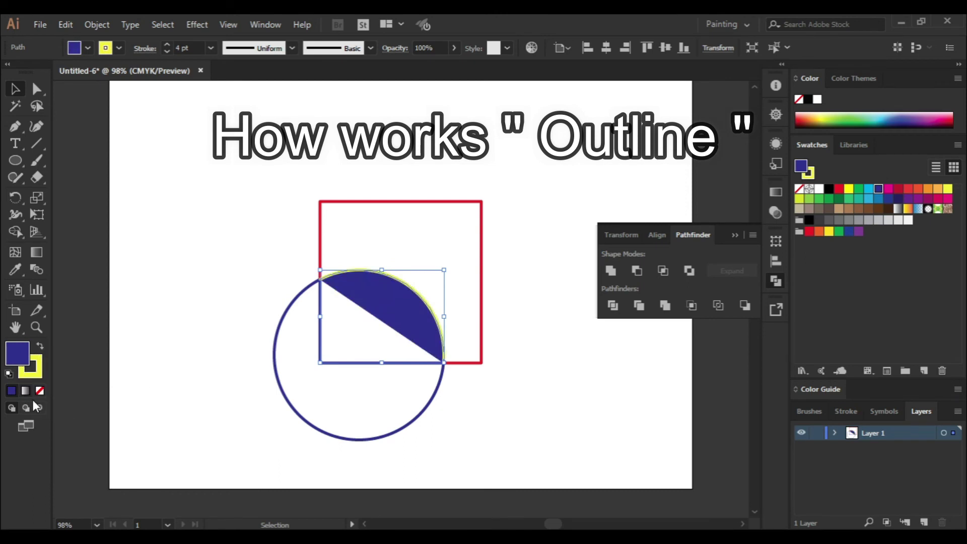
{"action": "left_click", "coordinate": [39, 390]}
{"action": "left_click", "coordinate": [223, 402]}
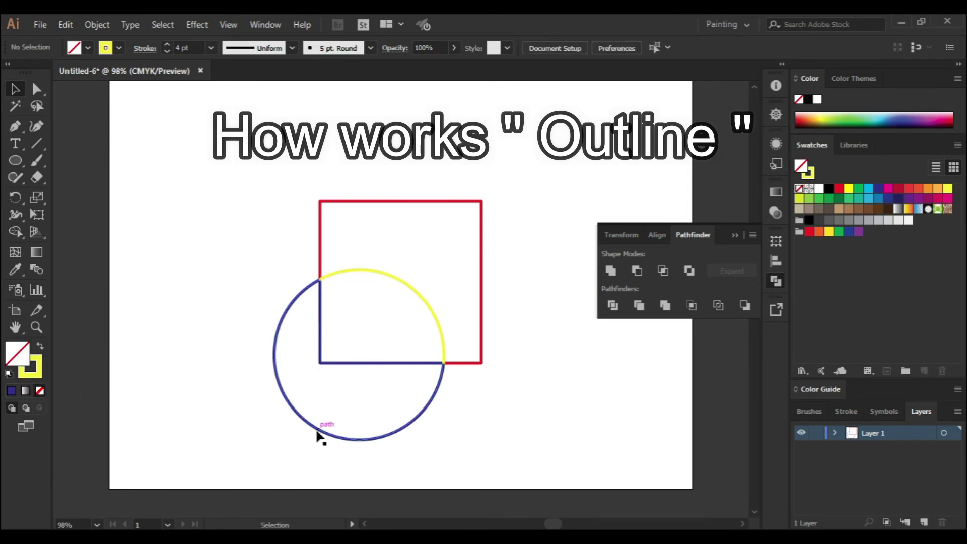
- Recolour the inner square segment's stroke magenta
{"action": "left_click", "coordinate": [322, 364]}
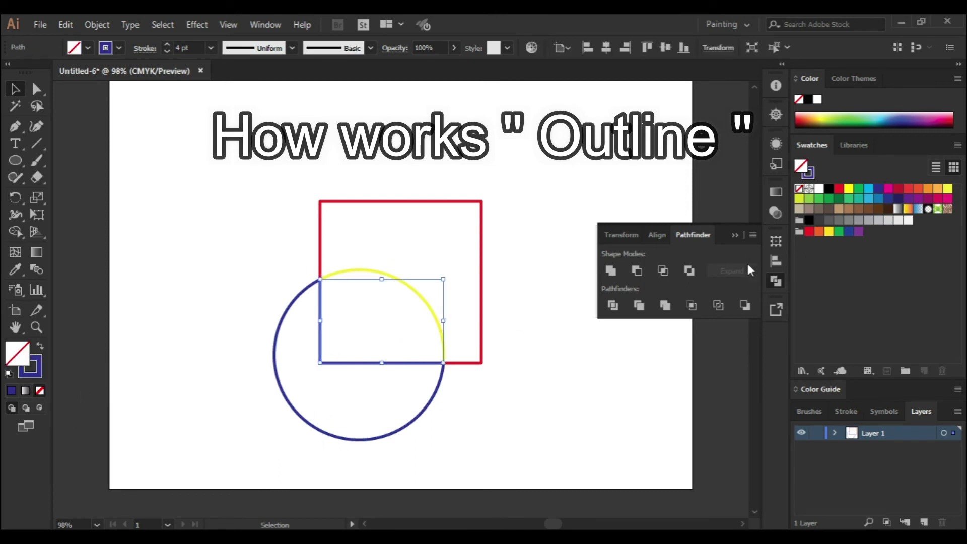
{"action": "left_click", "coordinate": [38, 370]}
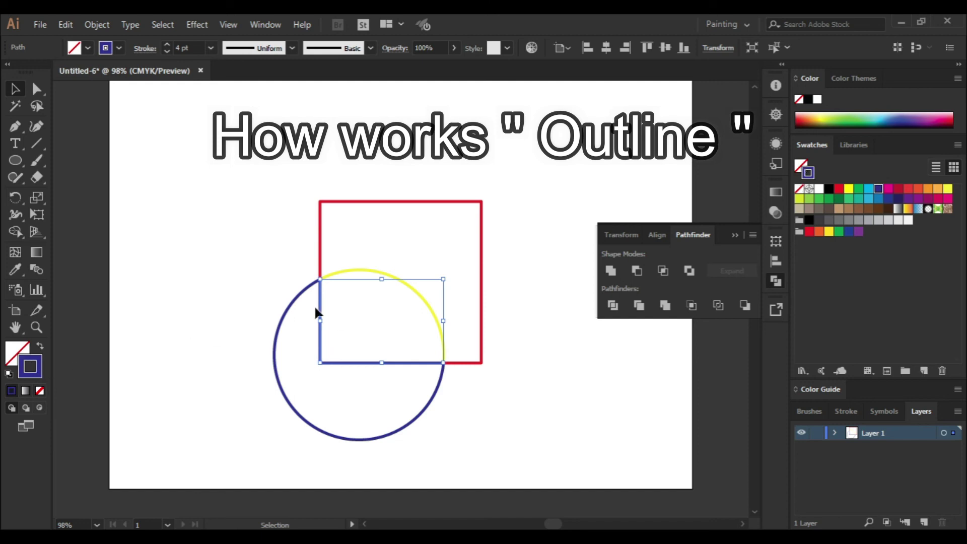
{"action": "left_click", "coordinate": [947, 189]}
{"action": "left_click", "coordinate": [887, 190]}
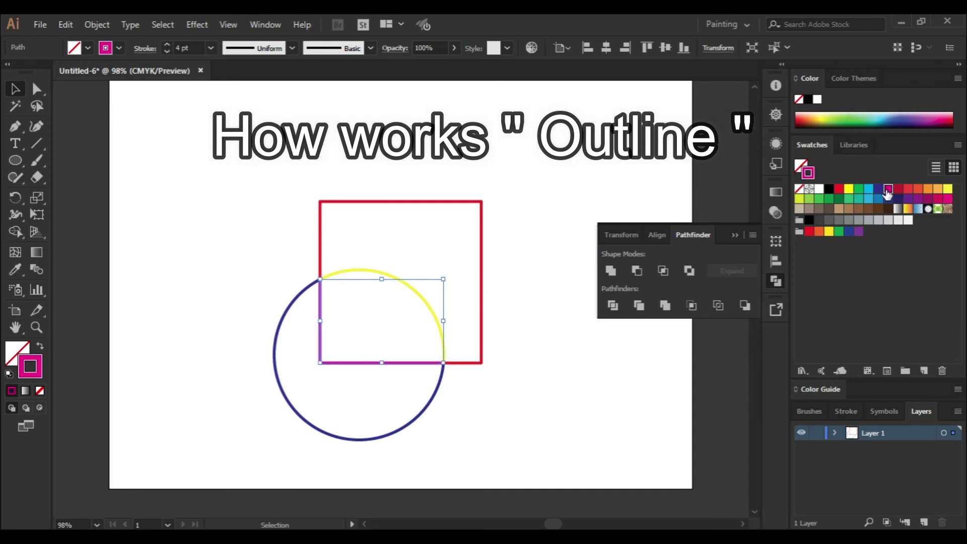
{"action": "left_click", "coordinate": [258, 357]}
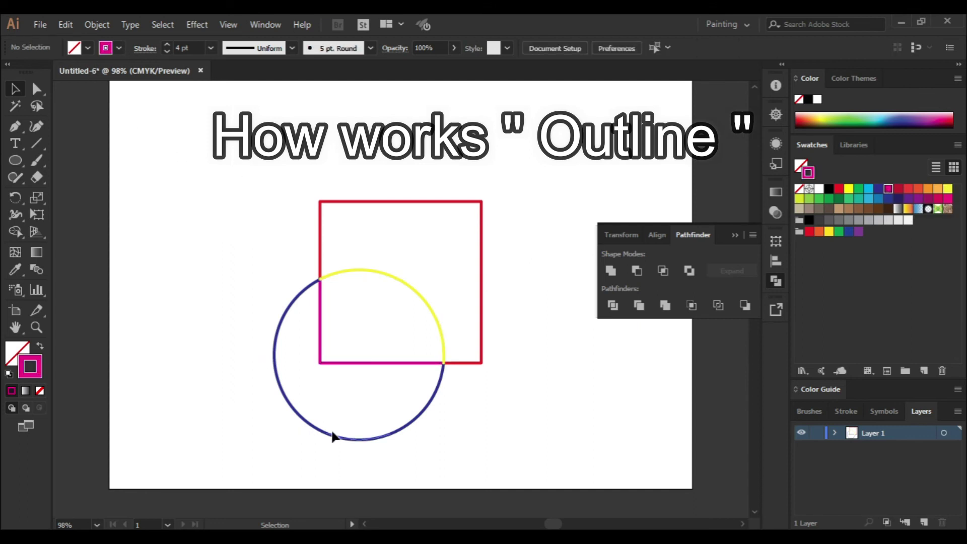
- Give the lower circle arc a green stroke, then select both shapes
{"action": "left_click", "coordinate": [330, 438]}
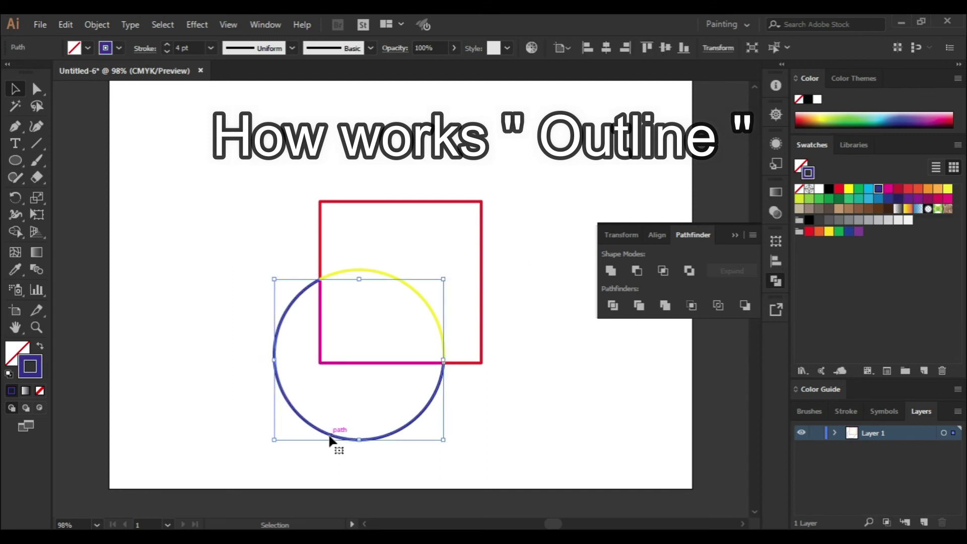
{"action": "left_click", "coordinate": [828, 199]}
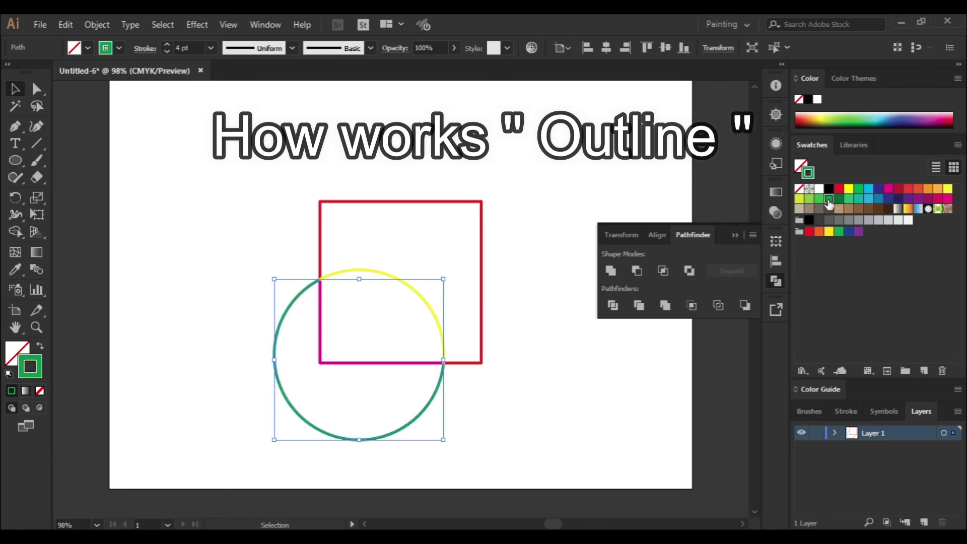
{"action": "left_click", "coordinate": [129, 309]}
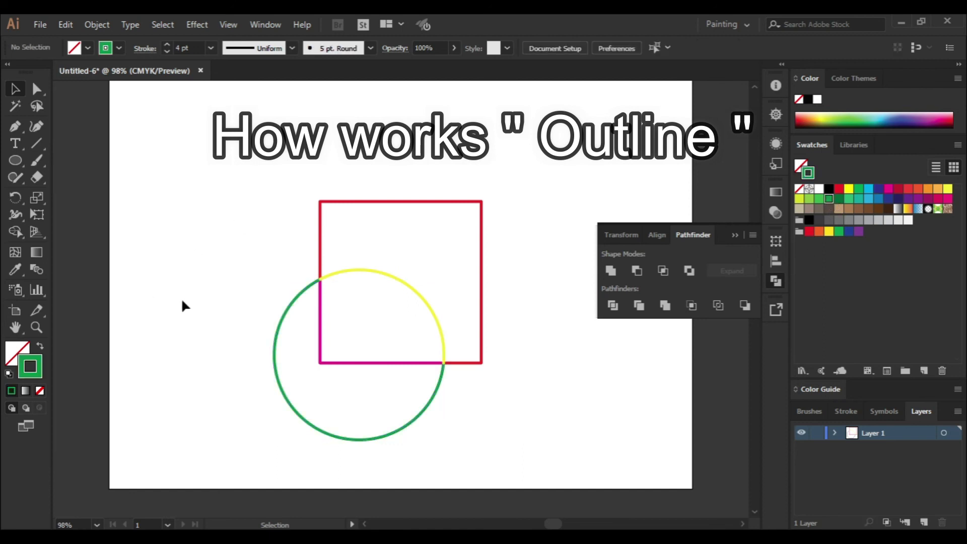
{"action": "left_click_drag", "start_coordinate": [295, 275], "coordinate": [455, 403]}
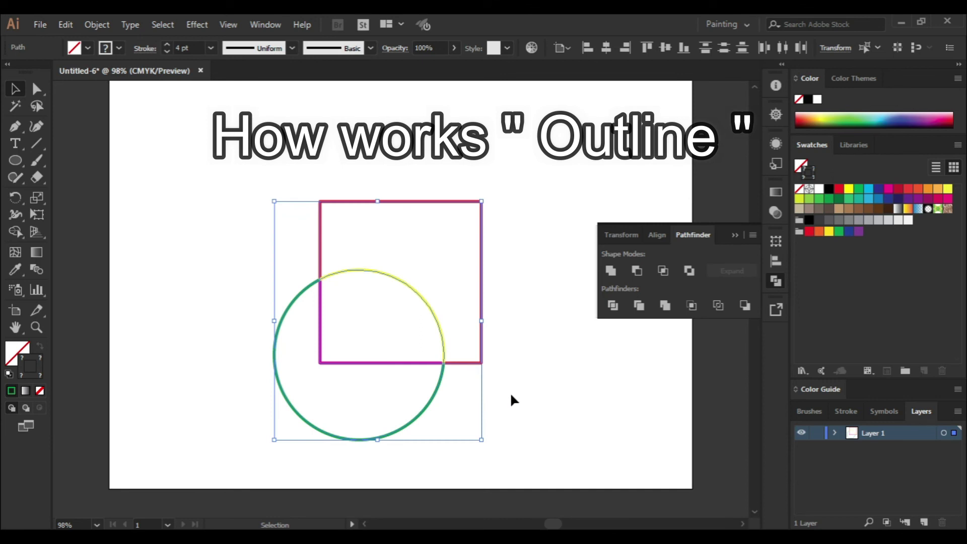
- Reselect both outlined shapes and bring up their context options
{"action": "left_click", "coordinate": [240, 222]}
{"action": "left_click_drag", "start_coordinate": [227, 205], "coordinate": [536, 450]}
{"action": "left_click", "coordinate": [545, 421]}
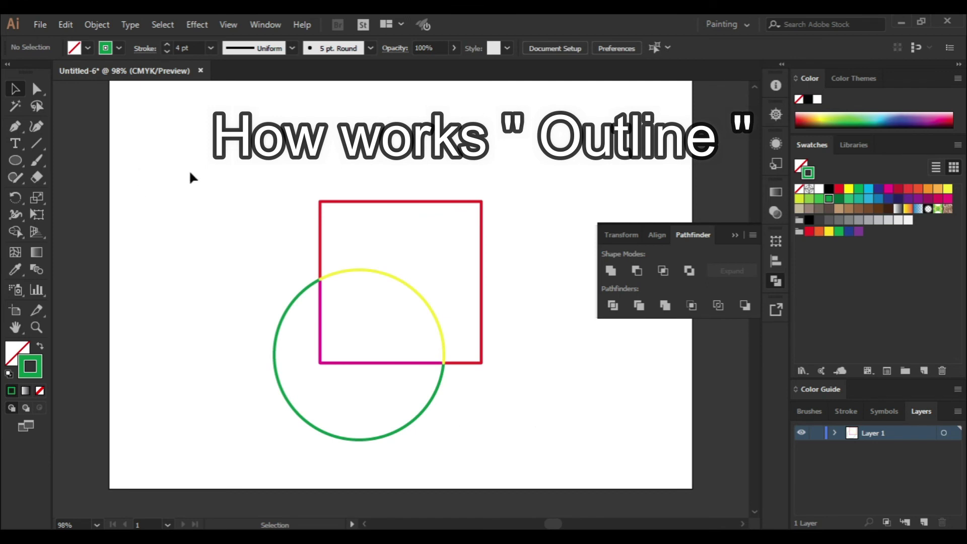
{"action": "left_click_drag", "start_coordinate": [200, 180], "coordinate": [464, 432]}
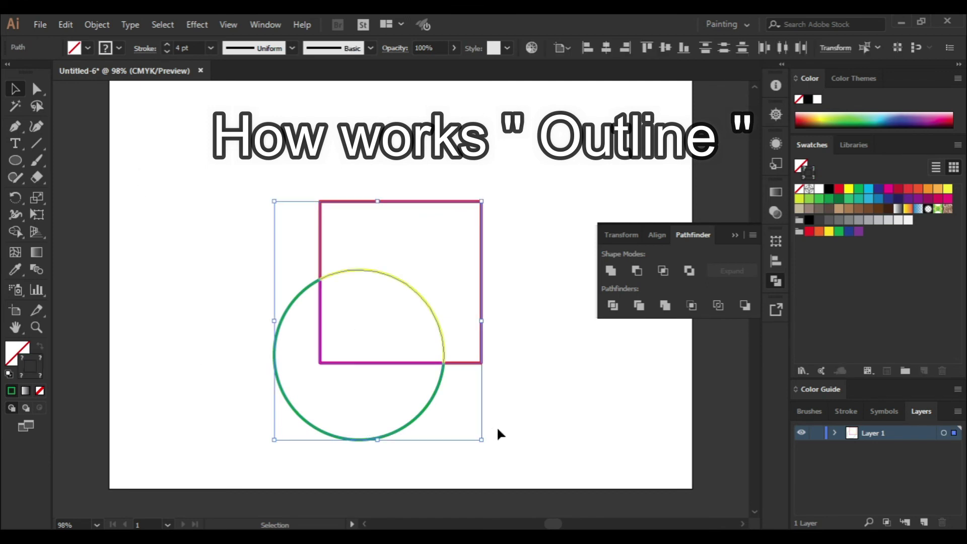
{"action": "right_click", "coordinate": [428, 400]}
{"action": "left_click", "coordinate": [216, 290]}
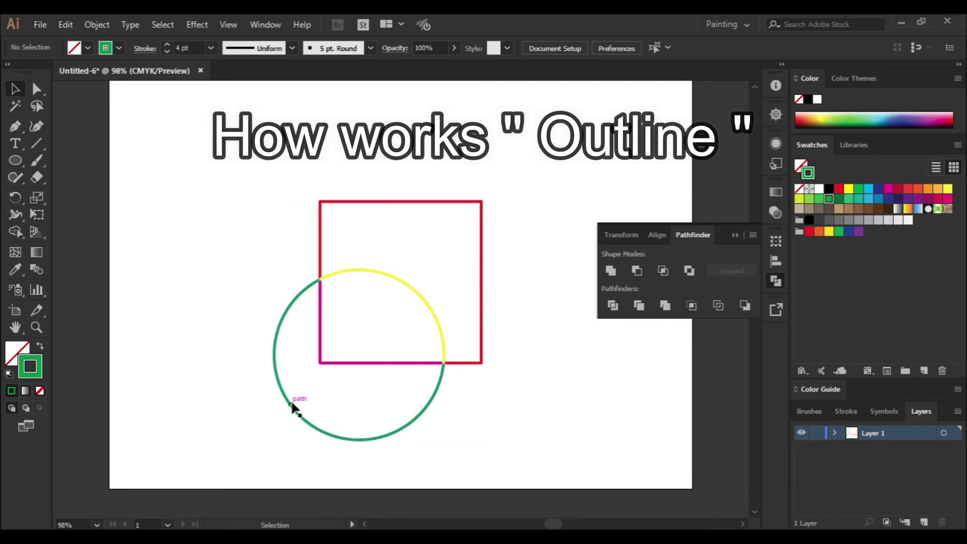
- Pull the green, red, yellow and magenta pieces apart, then delete them all
{"action": "left_click_drag", "start_coordinate": [291, 403], "coordinate": [207, 386]}
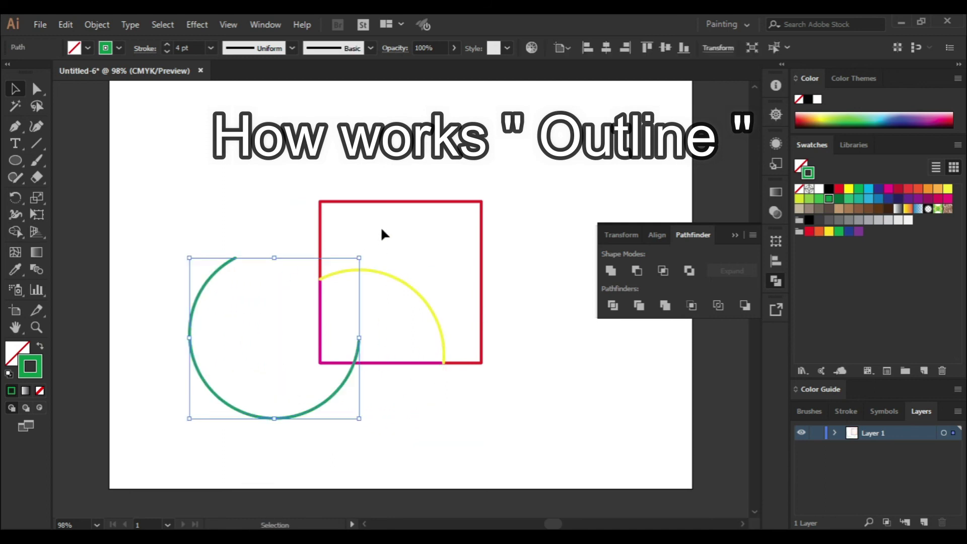
{"action": "left_click_drag", "start_coordinate": [387, 204], "coordinate": [411, 124]}
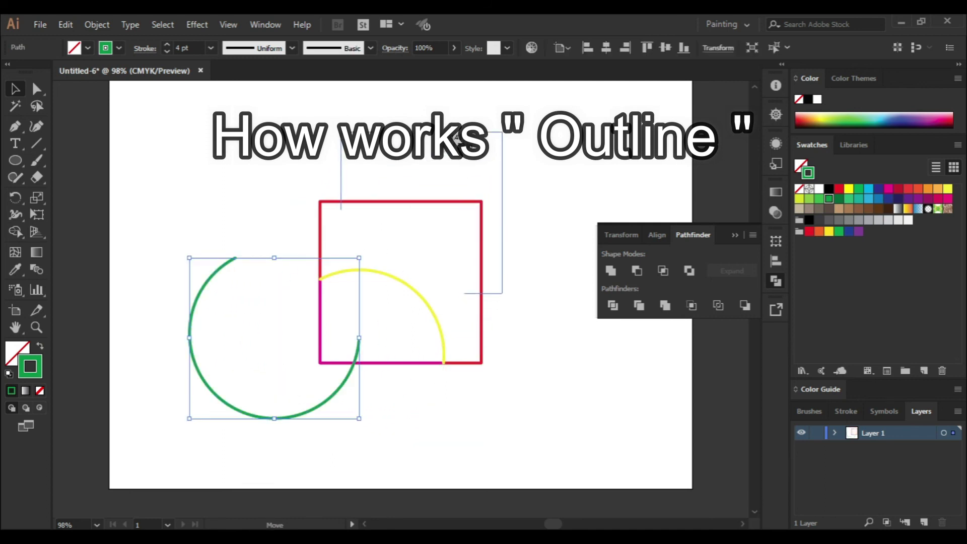
{"action": "left_click_drag", "start_coordinate": [436, 302], "coordinate": [436, 256]}
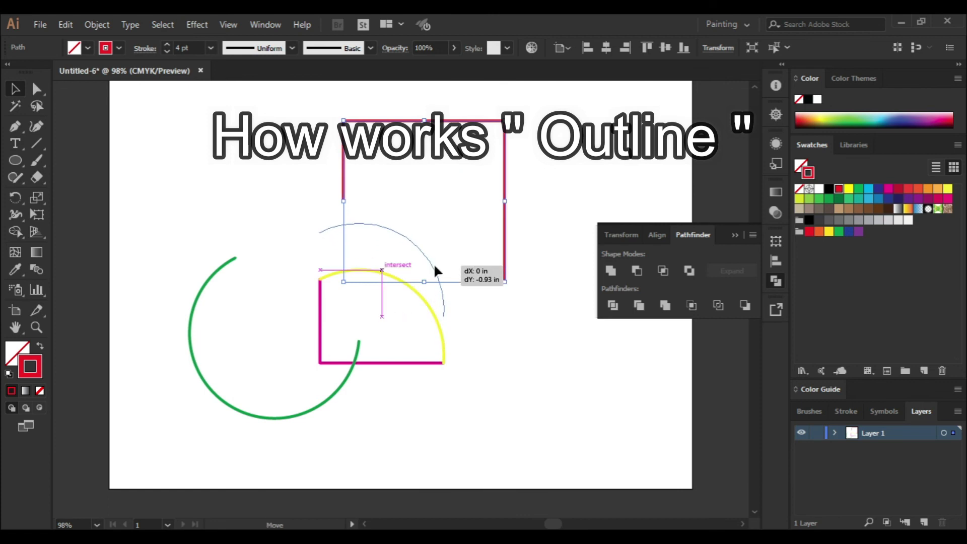
{"action": "mouse_move", "coordinate": [401, 363]}
{"action": "left_mouse_down"}
{"action": "mouse_move", "coordinate": [488, 420]}
{"action": "mouse_move", "coordinate": [568, 377]}
{"action": "left_mouse_up"}
{"action": "left_click", "coordinate": [572, 382]}
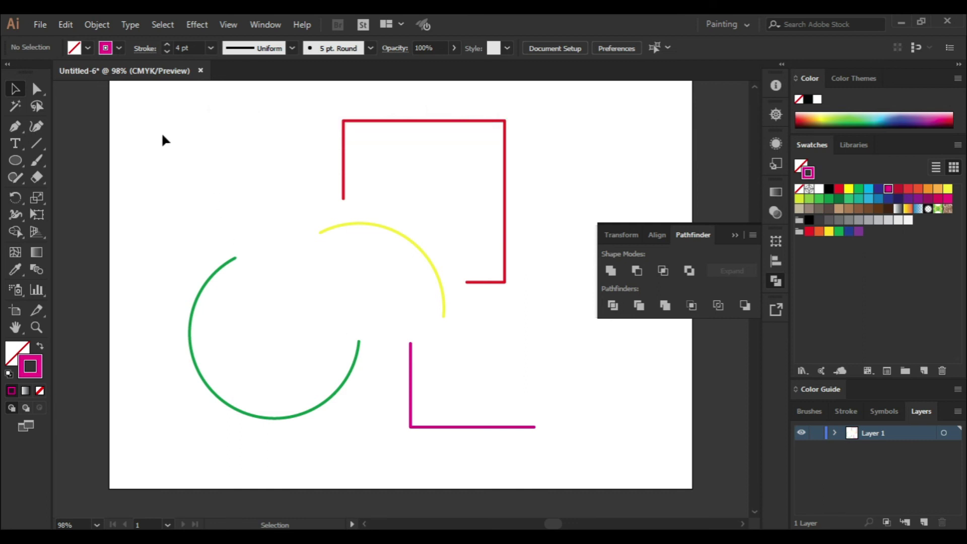
{"action": "left_click_drag", "start_coordinate": [162, 133], "coordinate": [502, 428]}
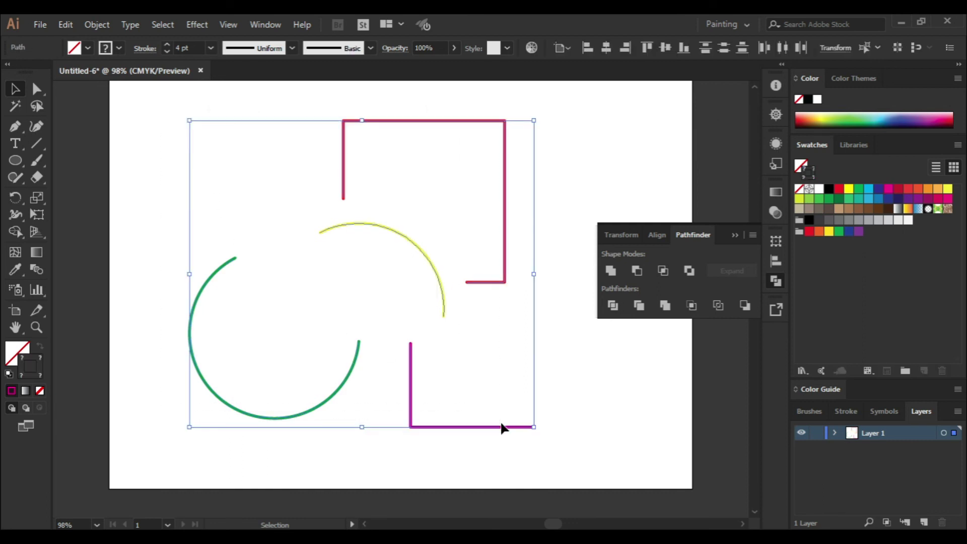
{"action": "key", "text": "Delete"}
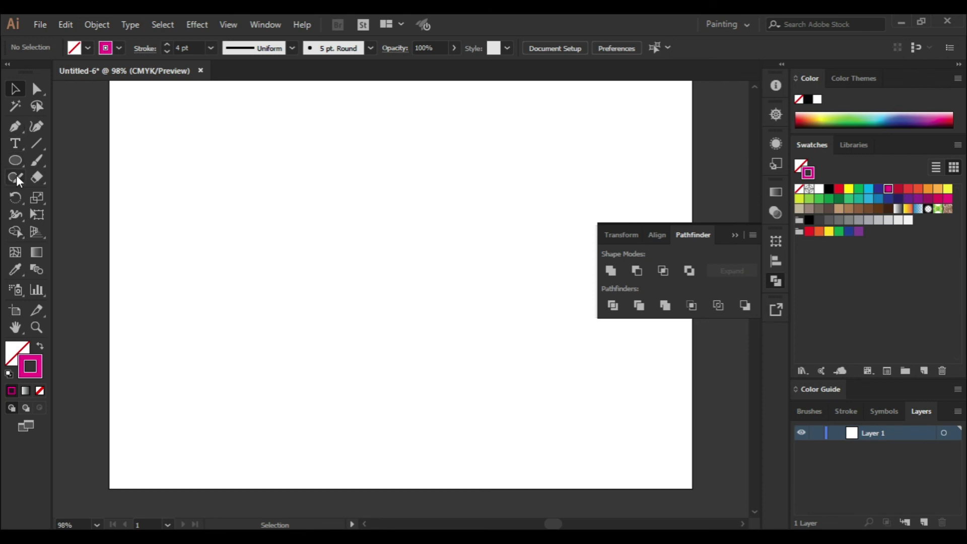
- Draw a red-filled square and centre it horizontally on the artboard
{"action": "left_click_drag", "start_coordinate": [15, 160], "coordinate": [81, 161]}
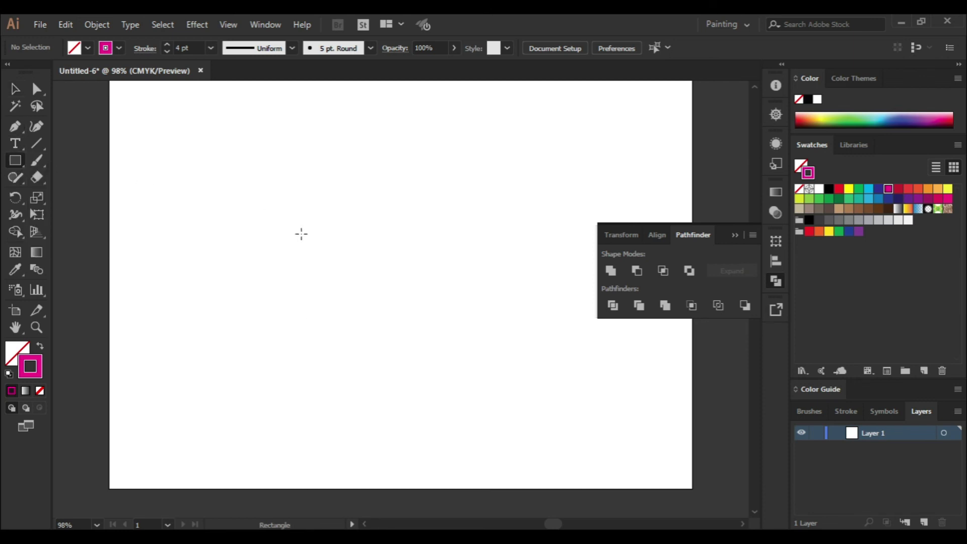
{"action": "mouse_move", "coordinate": [255, 201]}
{"action": "left_mouse_down"}
{"action": "mouse_move", "coordinate": [423, 343]}
{"action": "mouse_move", "coordinate": [404, 349]}
{"action": "left_mouse_up"}
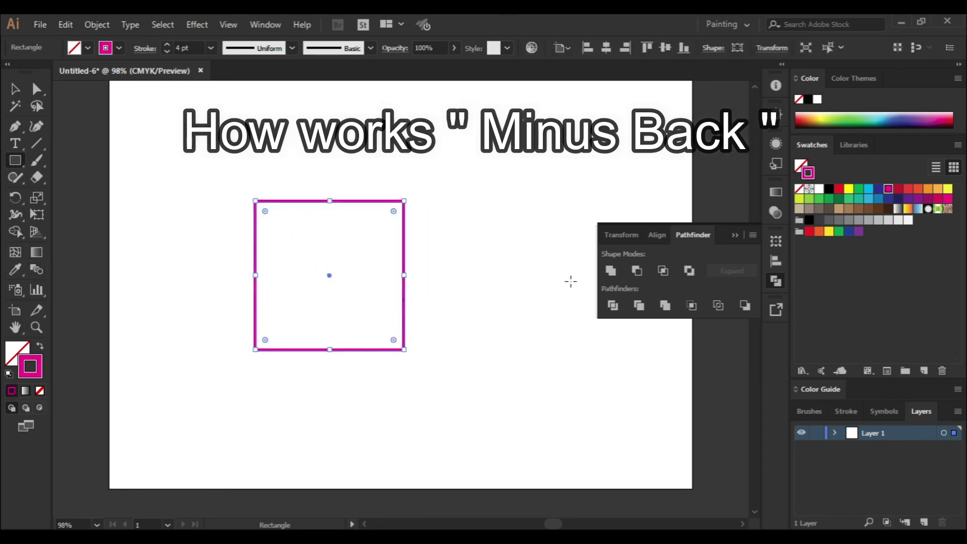
{"action": "left_click", "coordinate": [18, 351]}
{"action": "left_click", "coordinate": [11, 390]}
{"action": "left_click", "coordinate": [839, 189]}
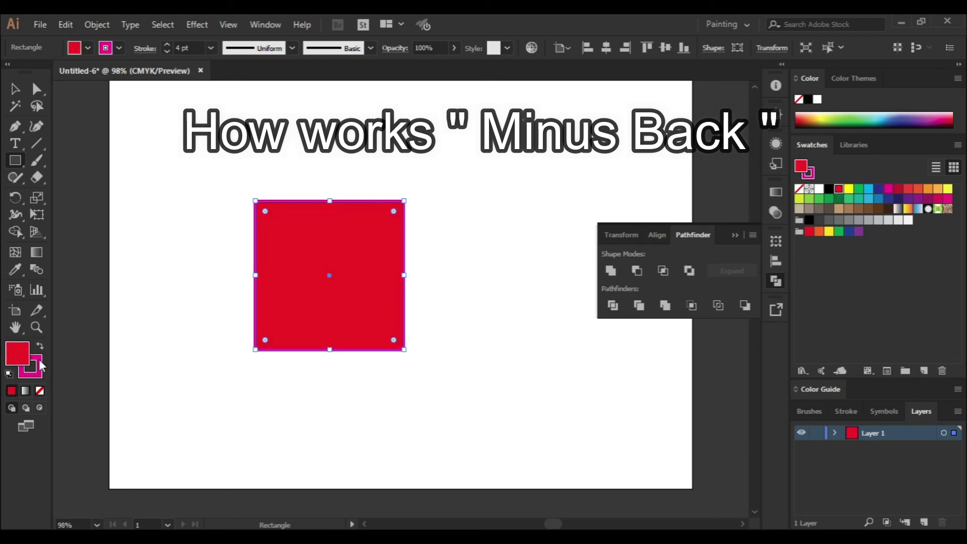
{"action": "left_click", "coordinate": [193, 275]}
{"action": "left_click", "coordinate": [336, 261]}
{"action": "left_click", "coordinate": [607, 48]}
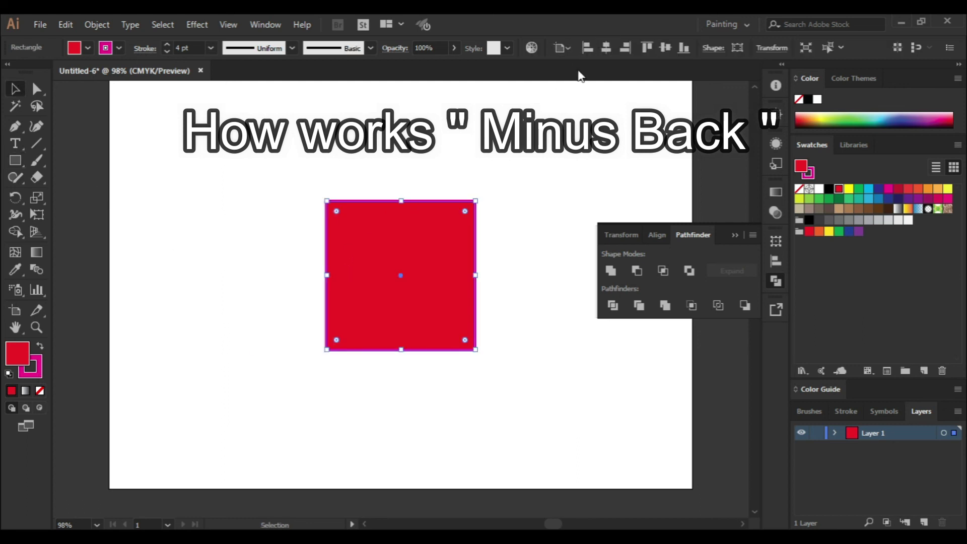
{"action": "left_click", "coordinate": [166, 250]}
- Draw a yellow circle overlapping the square's lower left and select both shapes
{"action": "left_click_drag", "start_coordinate": [14, 160], "coordinate": [45, 192]}
{"action": "left_click_drag", "start_coordinate": [266, 254], "coordinate": [433, 438]}
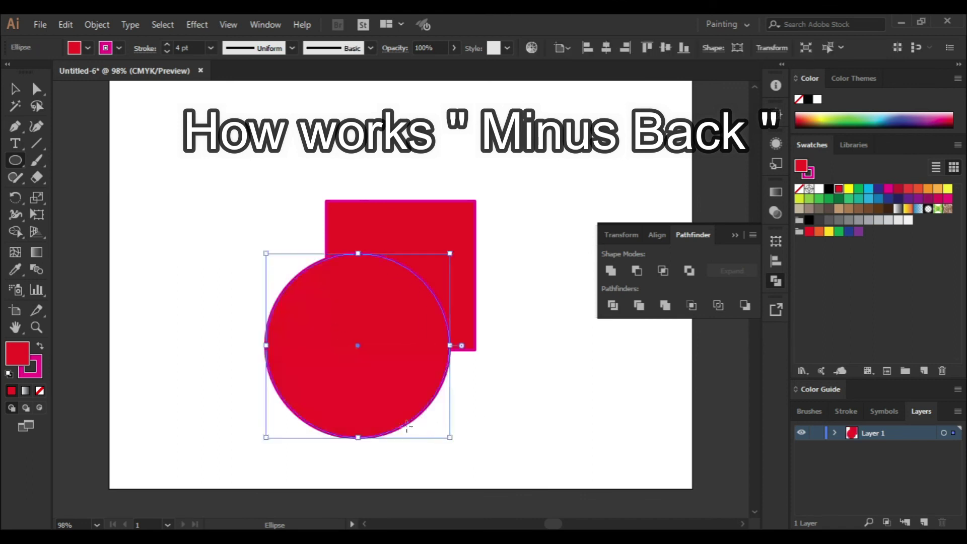
{"action": "left_click", "coordinate": [849, 188]}
{"action": "left_click", "coordinate": [14, 89]}
{"action": "left_click", "coordinate": [206, 217]}
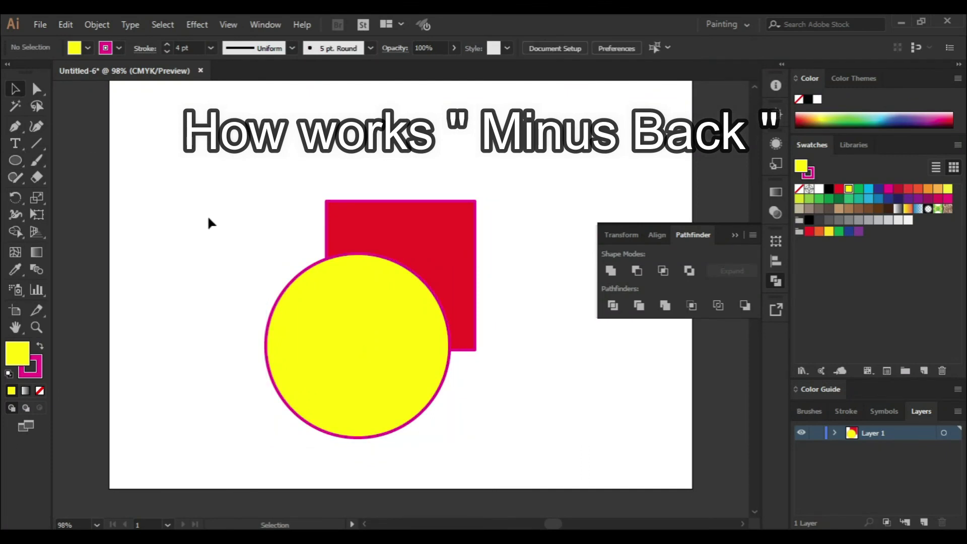
{"action": "left_click_drag", "start_coordinate": [285, 187], "coordinate": [528, 408]}
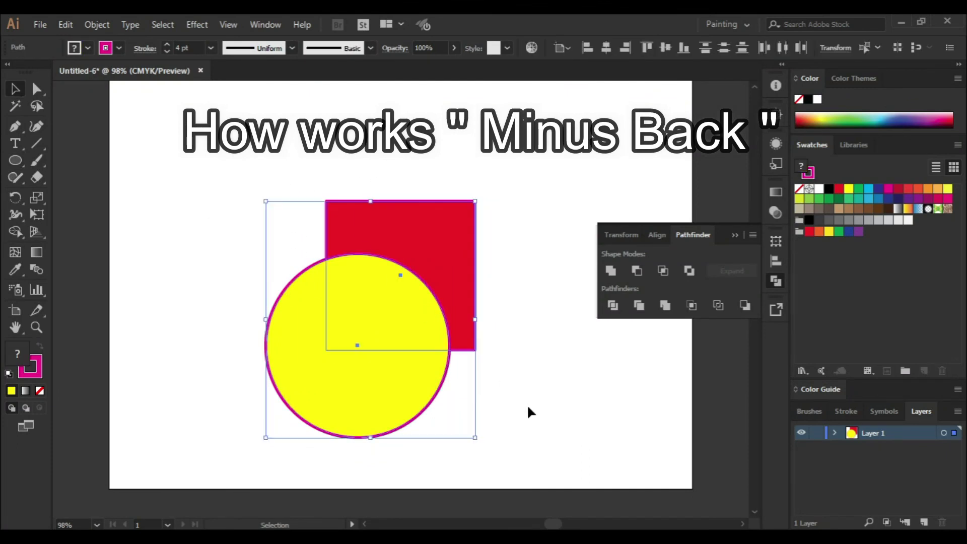
- Apply Minus Back to cut the red square's area out of the yellow circle
{"action": "left_click", "coordinate": [744, 310]}
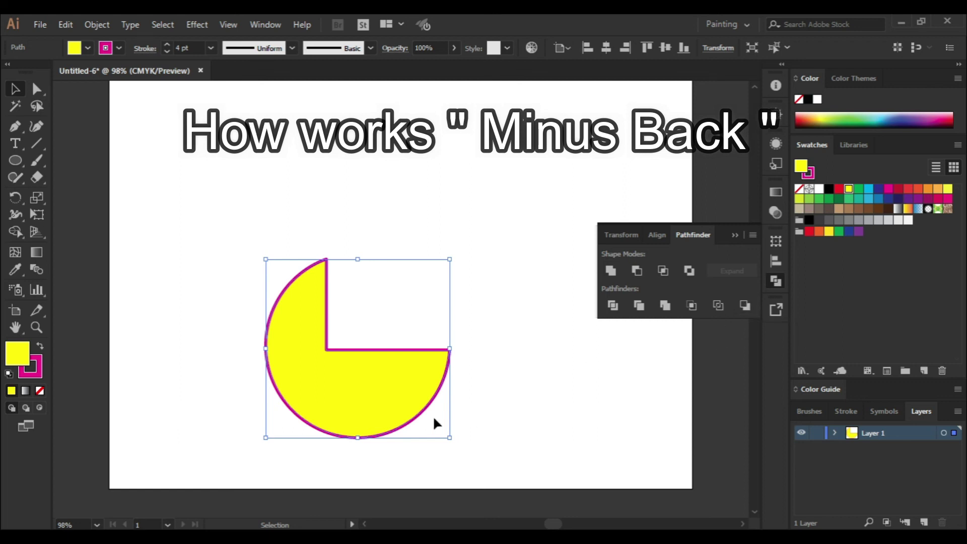
{"action": "left_click", "coordinate": [207, 335]}
{"action": "left_click", "coordinate": [356, 389]}
{"action": "left_click", "coordinate": [377, 310]}
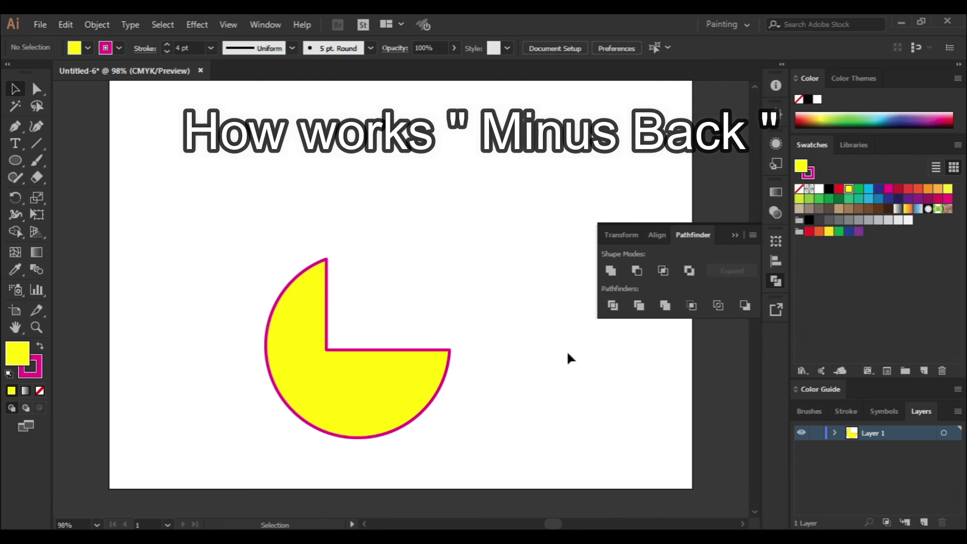
- Delete the cut circle and draw a new yellow circle centred on the artboard
{"action": "left_click_drag", "start_coordinate": [211, 228], "coordinate": [368, 406]}
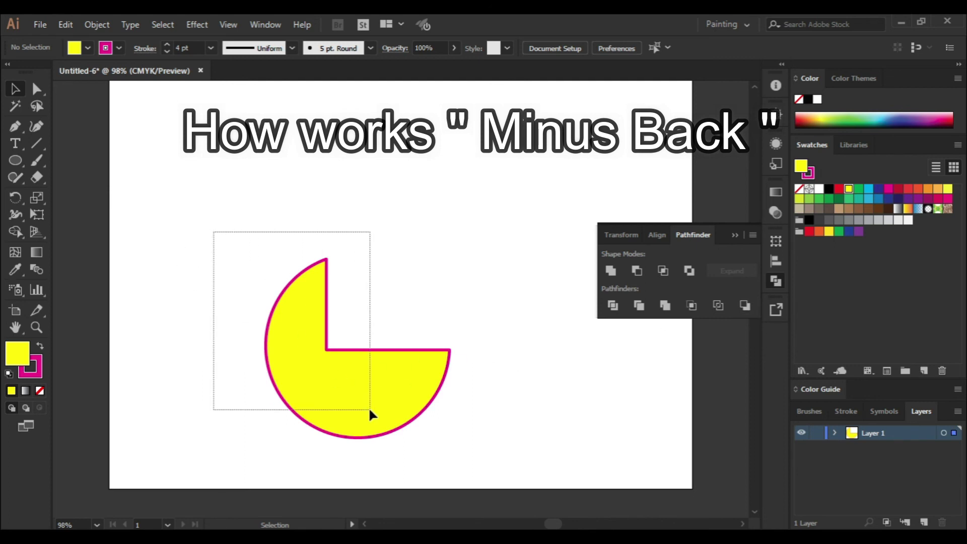
{"action": "key", "text": "Delete"}
{"action": "left_click_drag", "start_coordinate": [18, 160], "coordinate": [76, 192]}
{"action": "left_click_drag", "start_coordinate": [266, 205], "coordinate": [416, 355]}
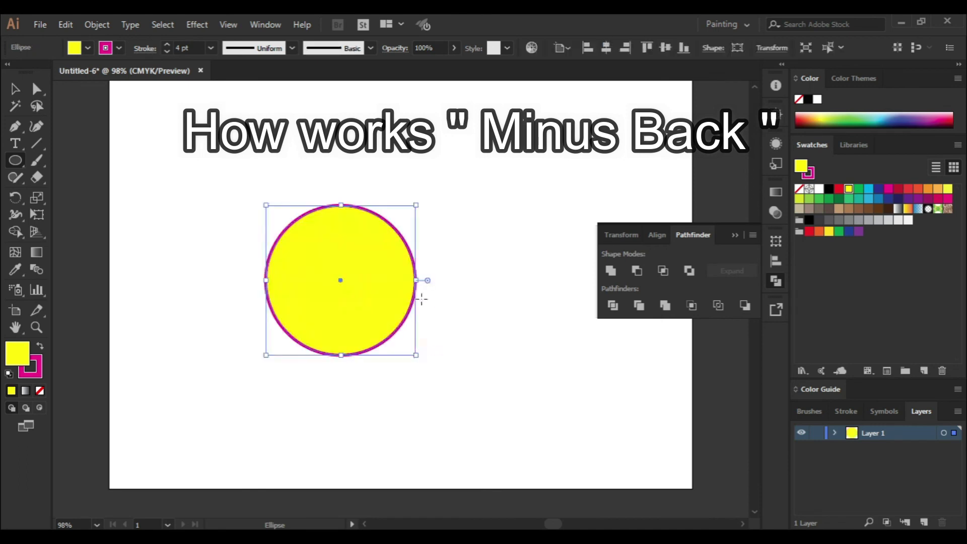
{"action": "left_click", "coordinate": [606, 48]}
{"action": "left_click", "coordinate": [665, 48]}
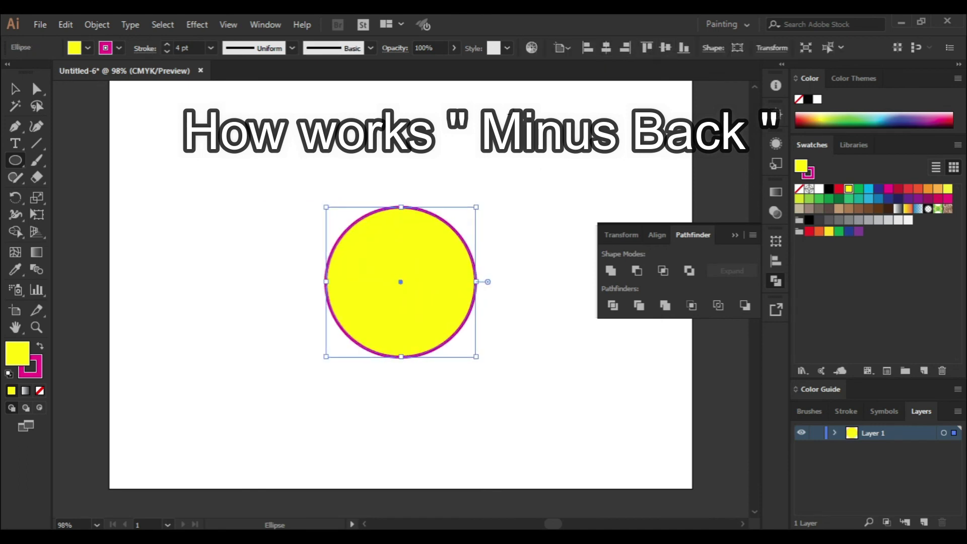
- Draw a square over the circle's upper right and select both shapes
{"action": "left_click", "coordinate": [13, 166]}
{"action": "left_click", "coordinate": [81, 160]}
{"action": "mouse_move", "coordinate": [400, 180]}
{"action": "left_mouse_down"}
{"action": "mouse_move", "coordinate": [459, 263]}
{"action": "mouse_move", "coordinate": [502, 281]}
{"action": "left_mouse_up"}
{"action": "left_click", "coordinate": [15, 89]}
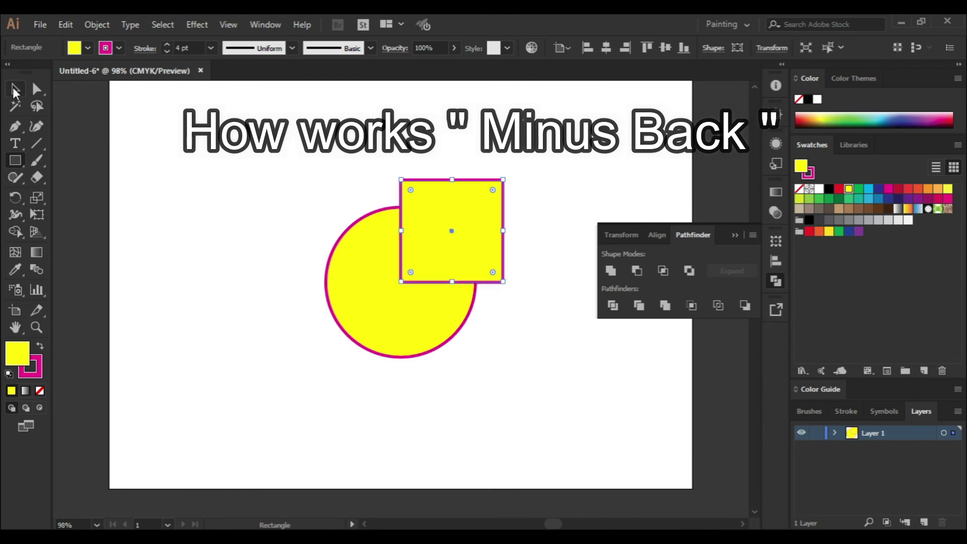
{"action": "left_click_drag", "start_coordinate": [270, 149], "coordinate": [480, 365]}
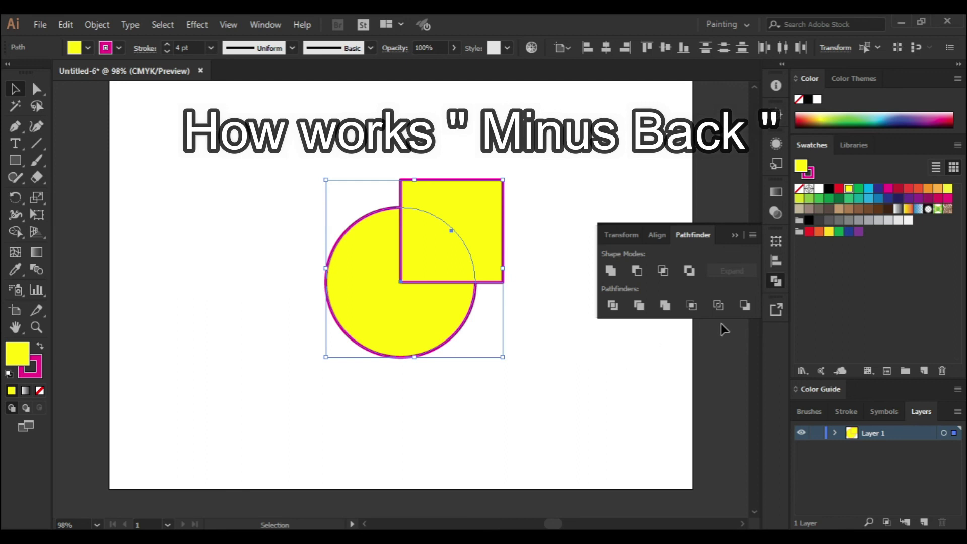
- Apply Minus Back to bite the circle out of the square, then move it left
{"action": "left_click", "coordinate": [750, 309]}
{"action": "left_click", "coordinate": [396, 285]}
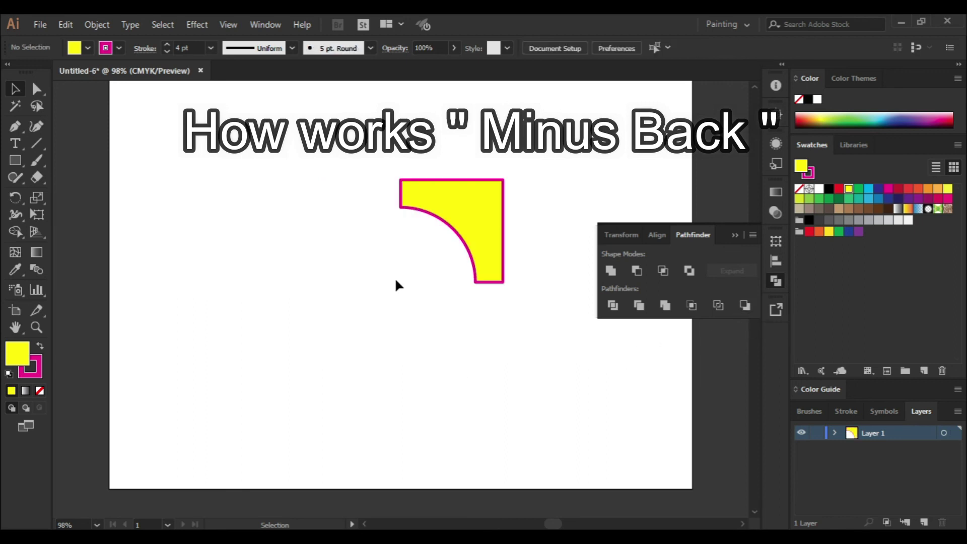
{"action": "left_click_drag", "start_coordinate": [456, 255], "coordinate": [547, 399]}
{"action": "left_click", "coordinate": [548, 400]}
{"action": "left_click_drag", "start_coordinate": [470, 222], "coordinate": [441, 231]}
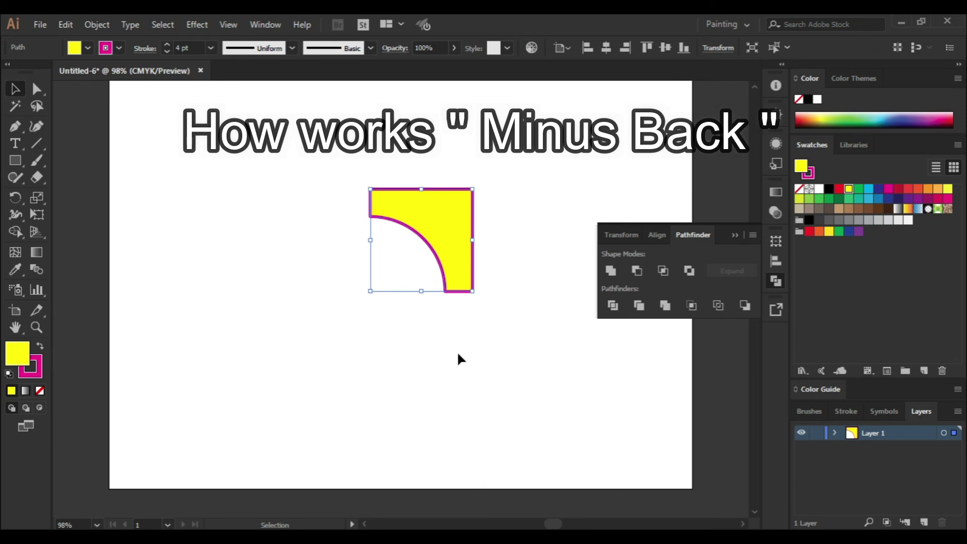
- Delete the notched yellow square
{"action": "key", "text": "Delete"}
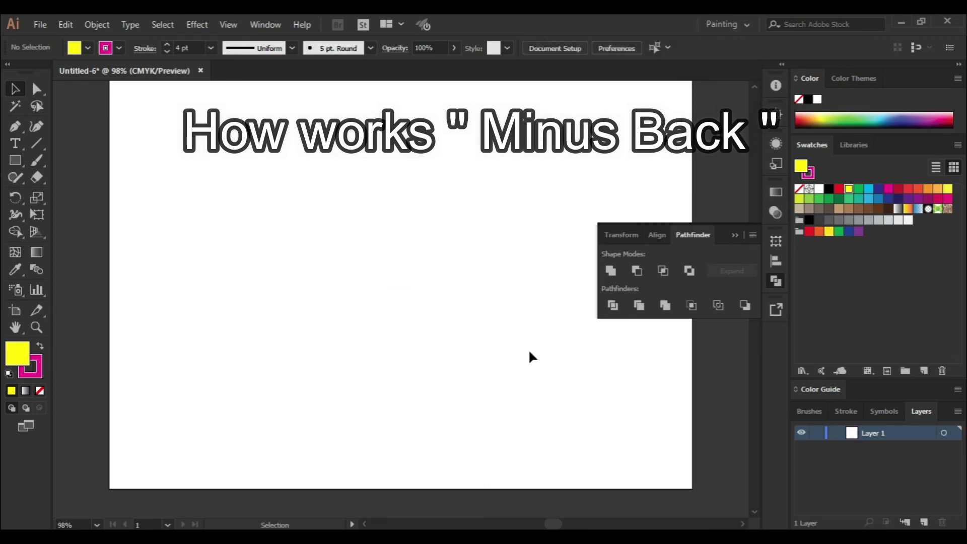